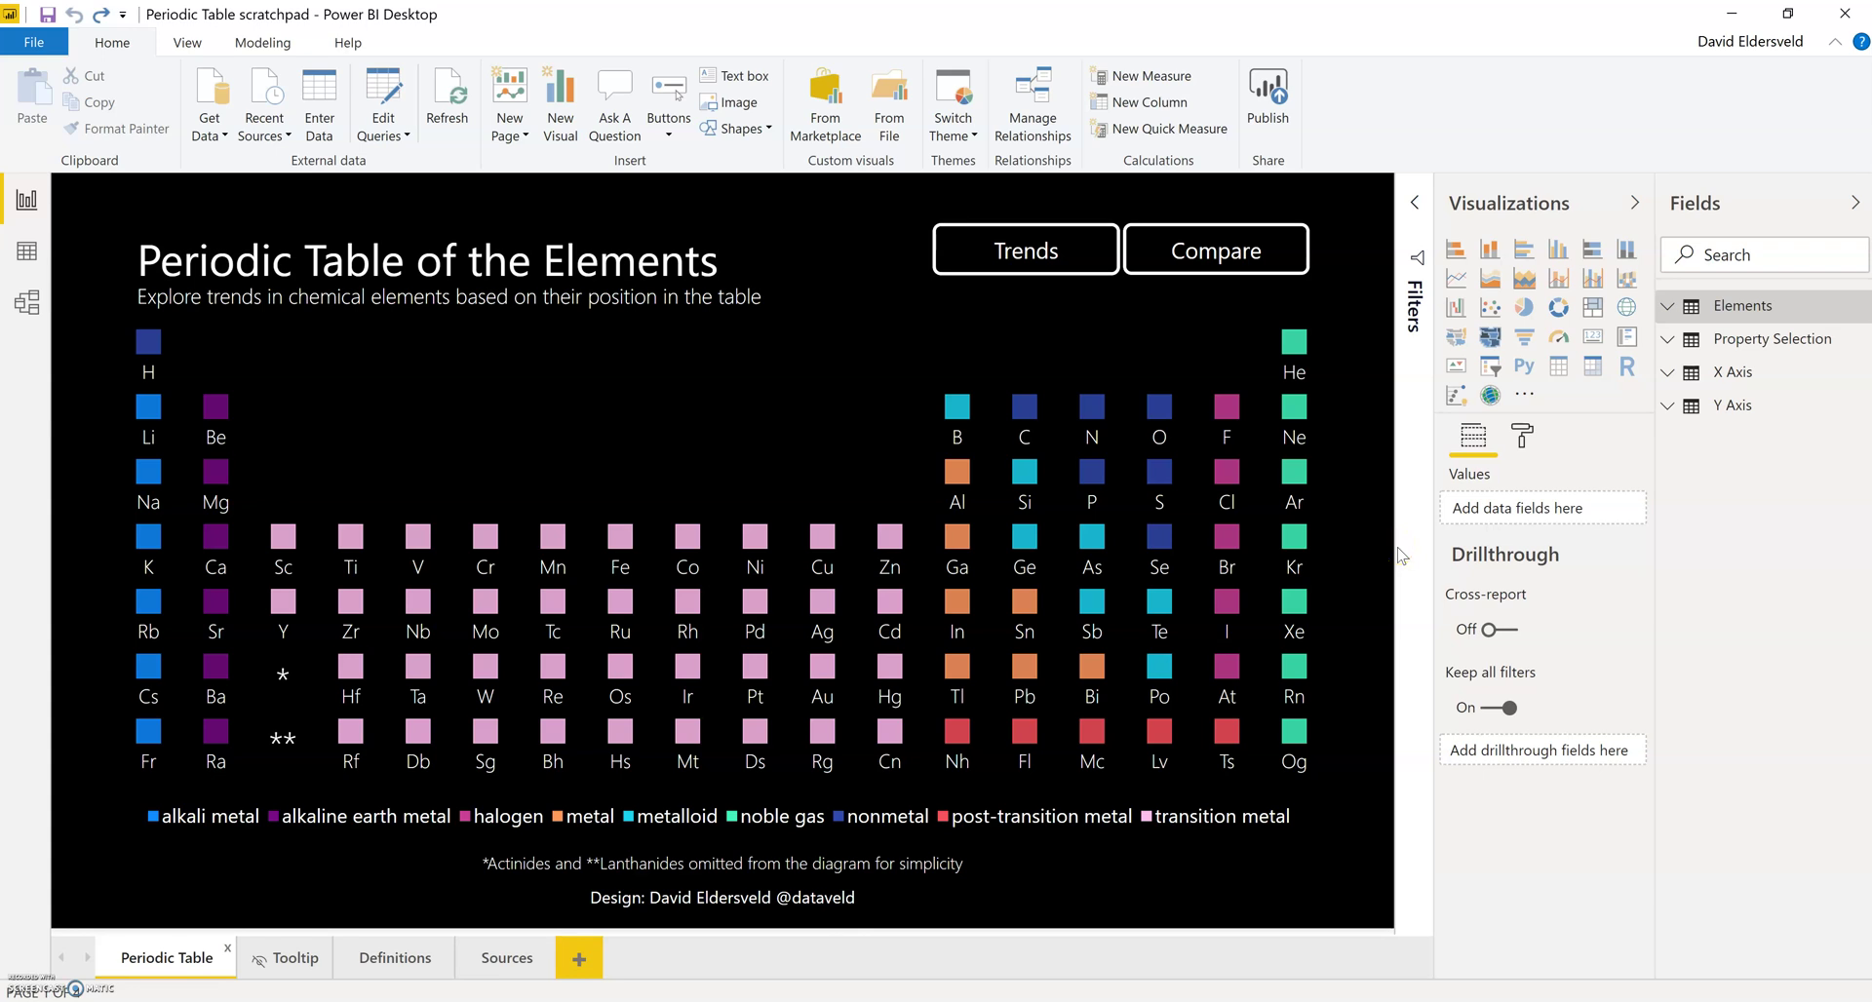
Step: Preview the custom report tooltip for boron and several neighbouring elements
click(959, 418)
mouse_move(958, 417)
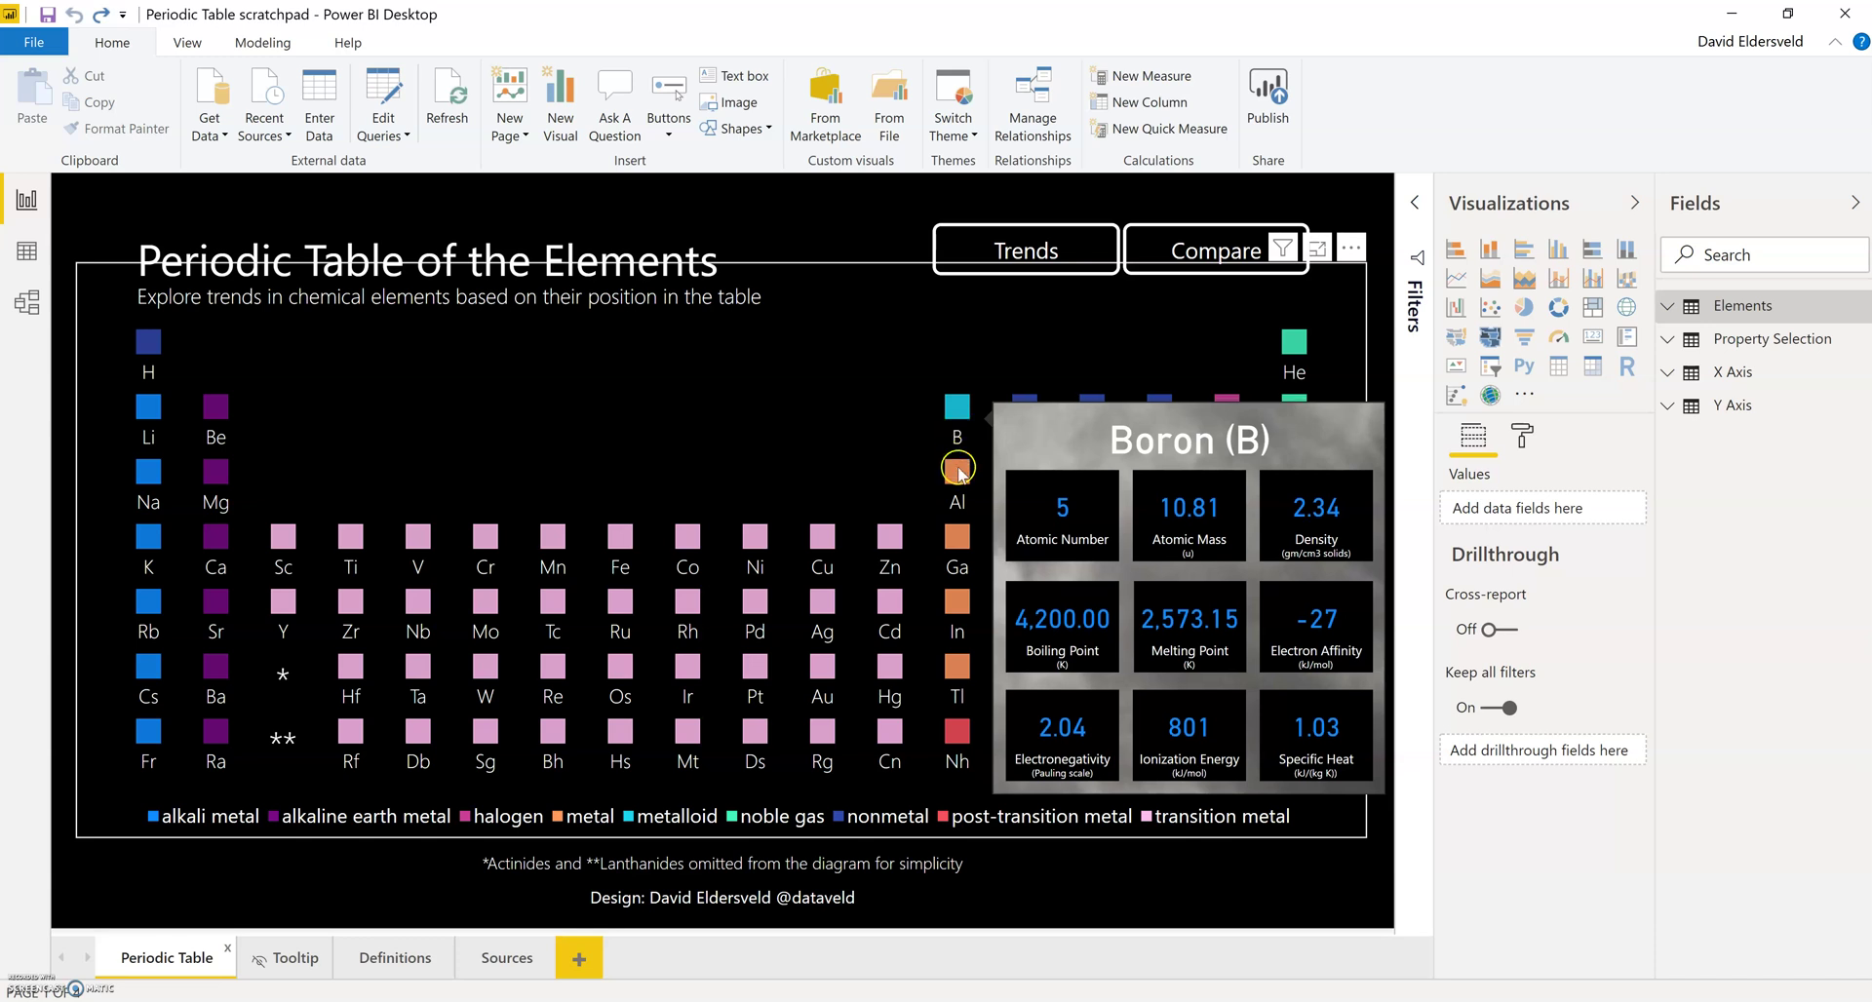
mouse_move(960, 476)
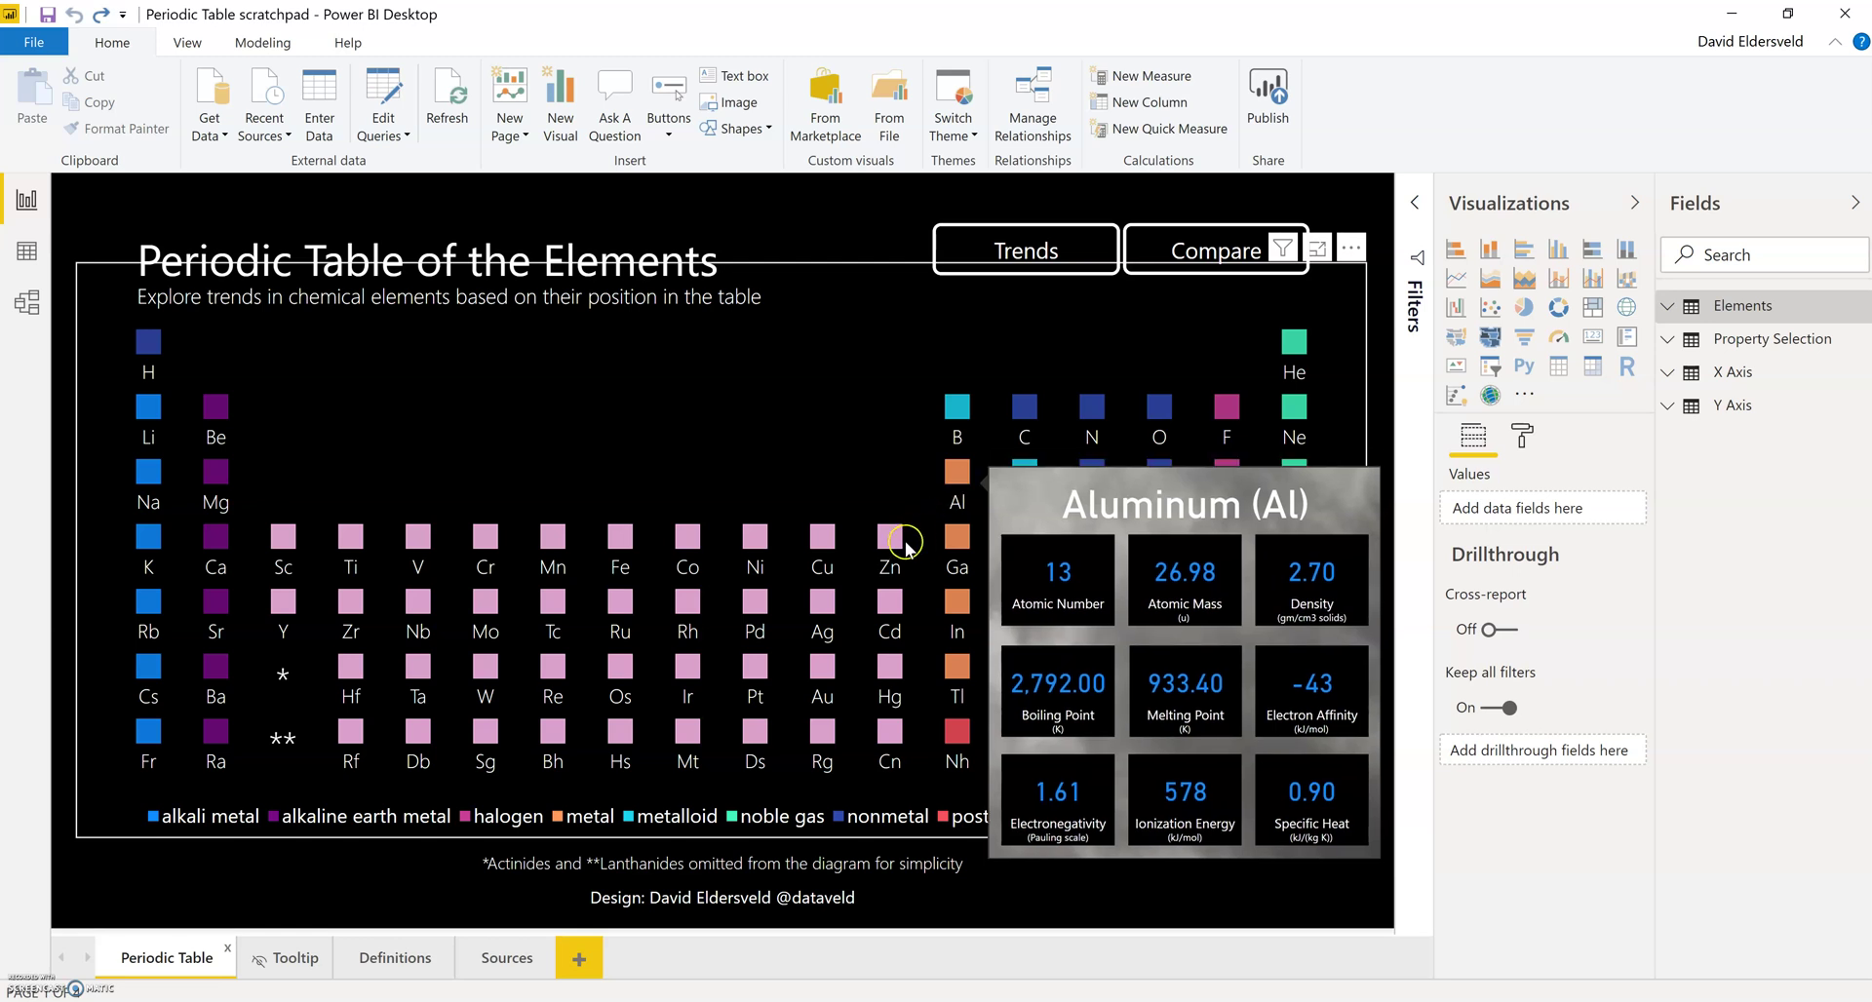
mouse_move(899, 549)
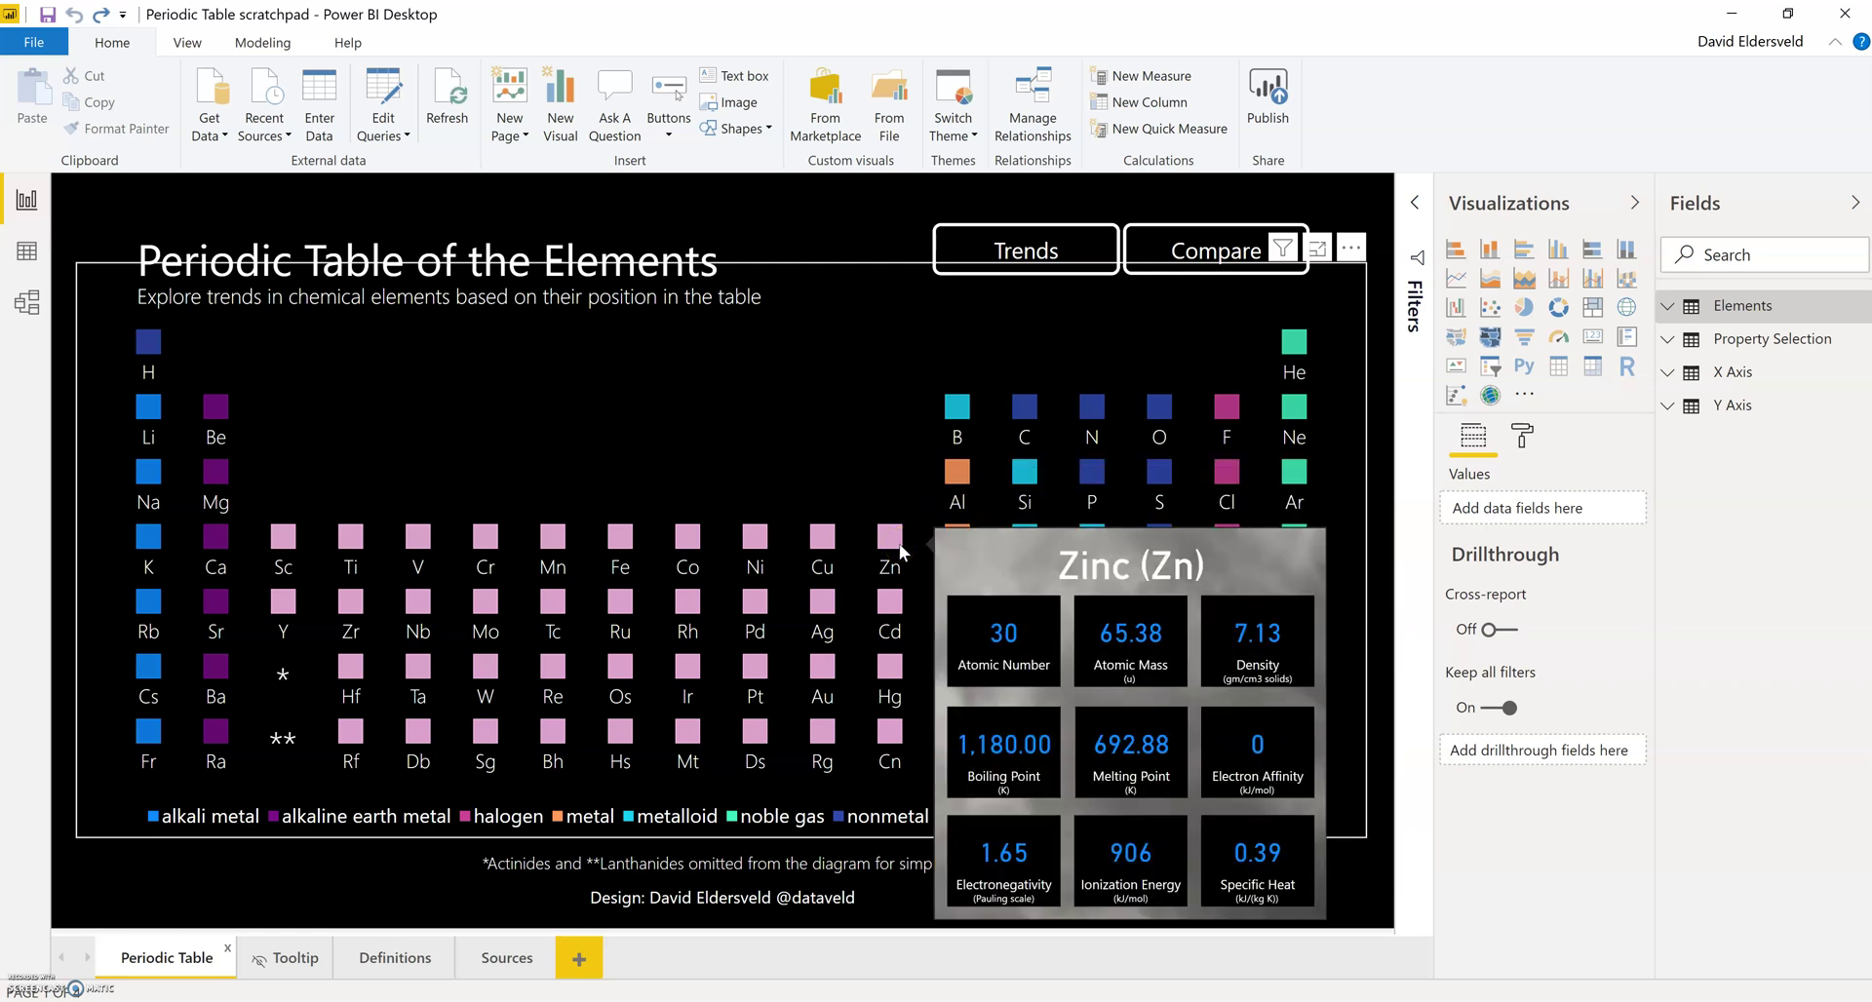
mouse_move(827, 546)
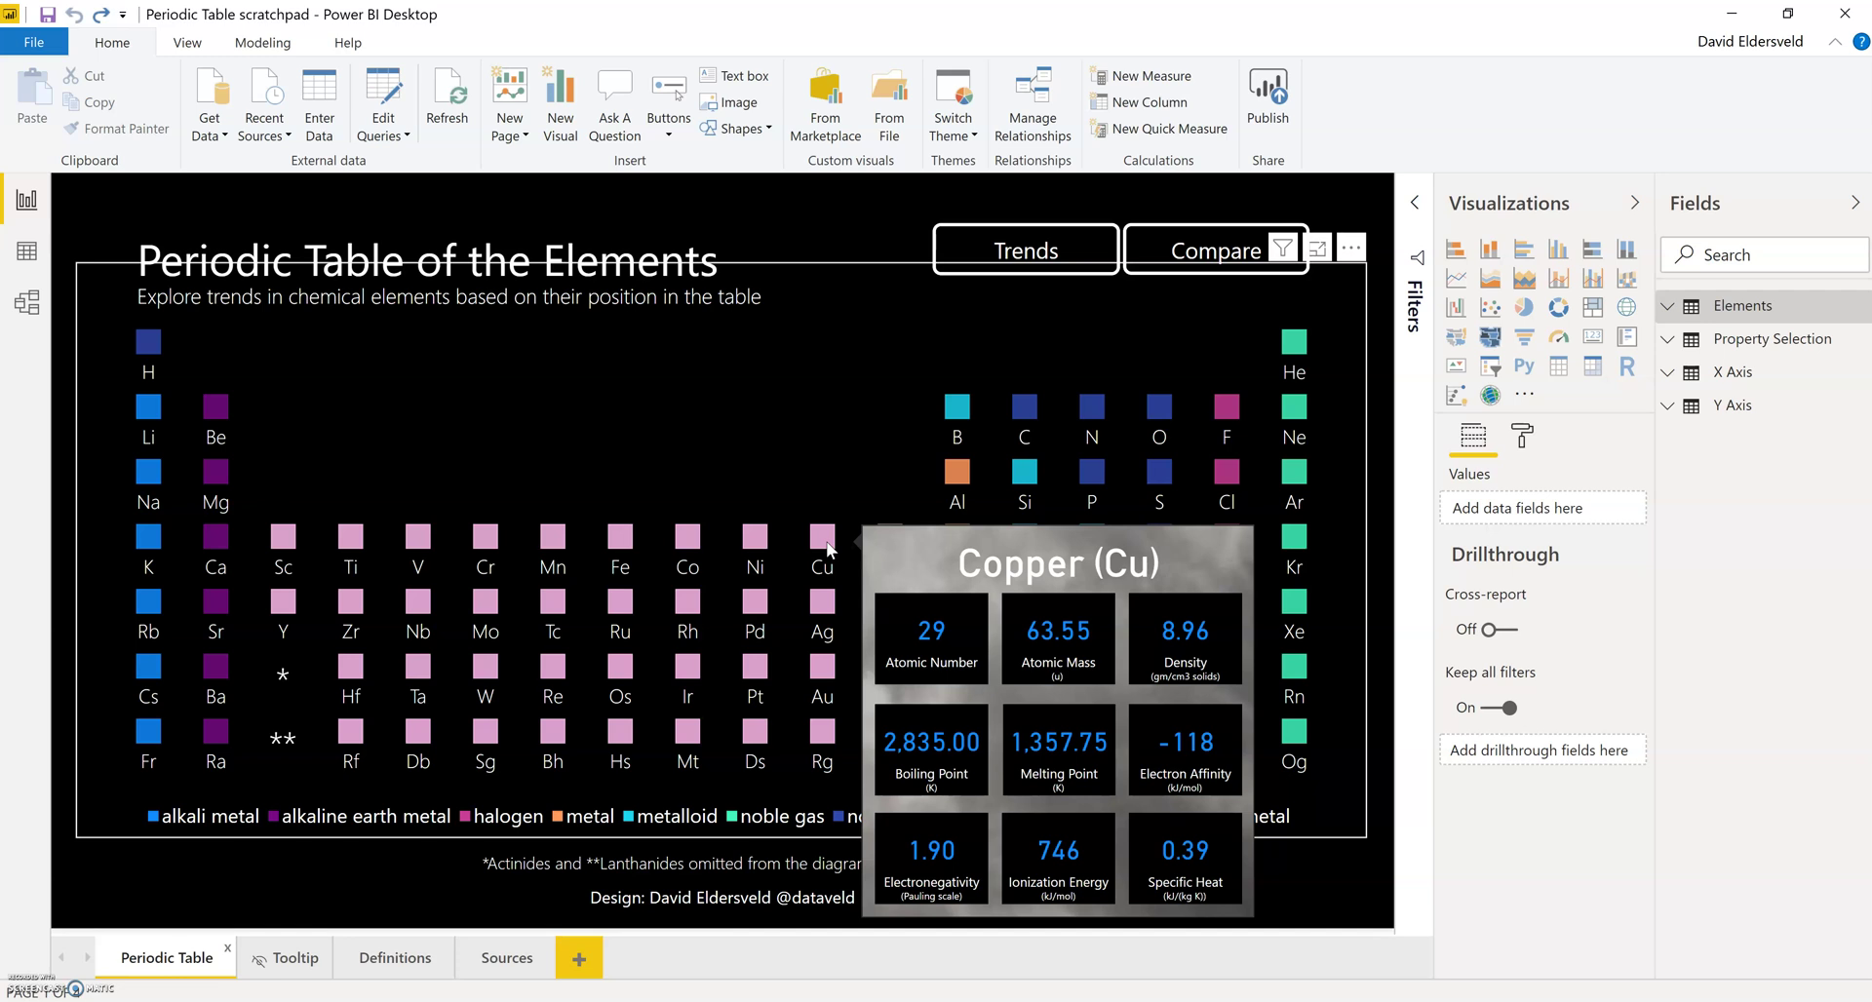
mouse_move(762, 542)
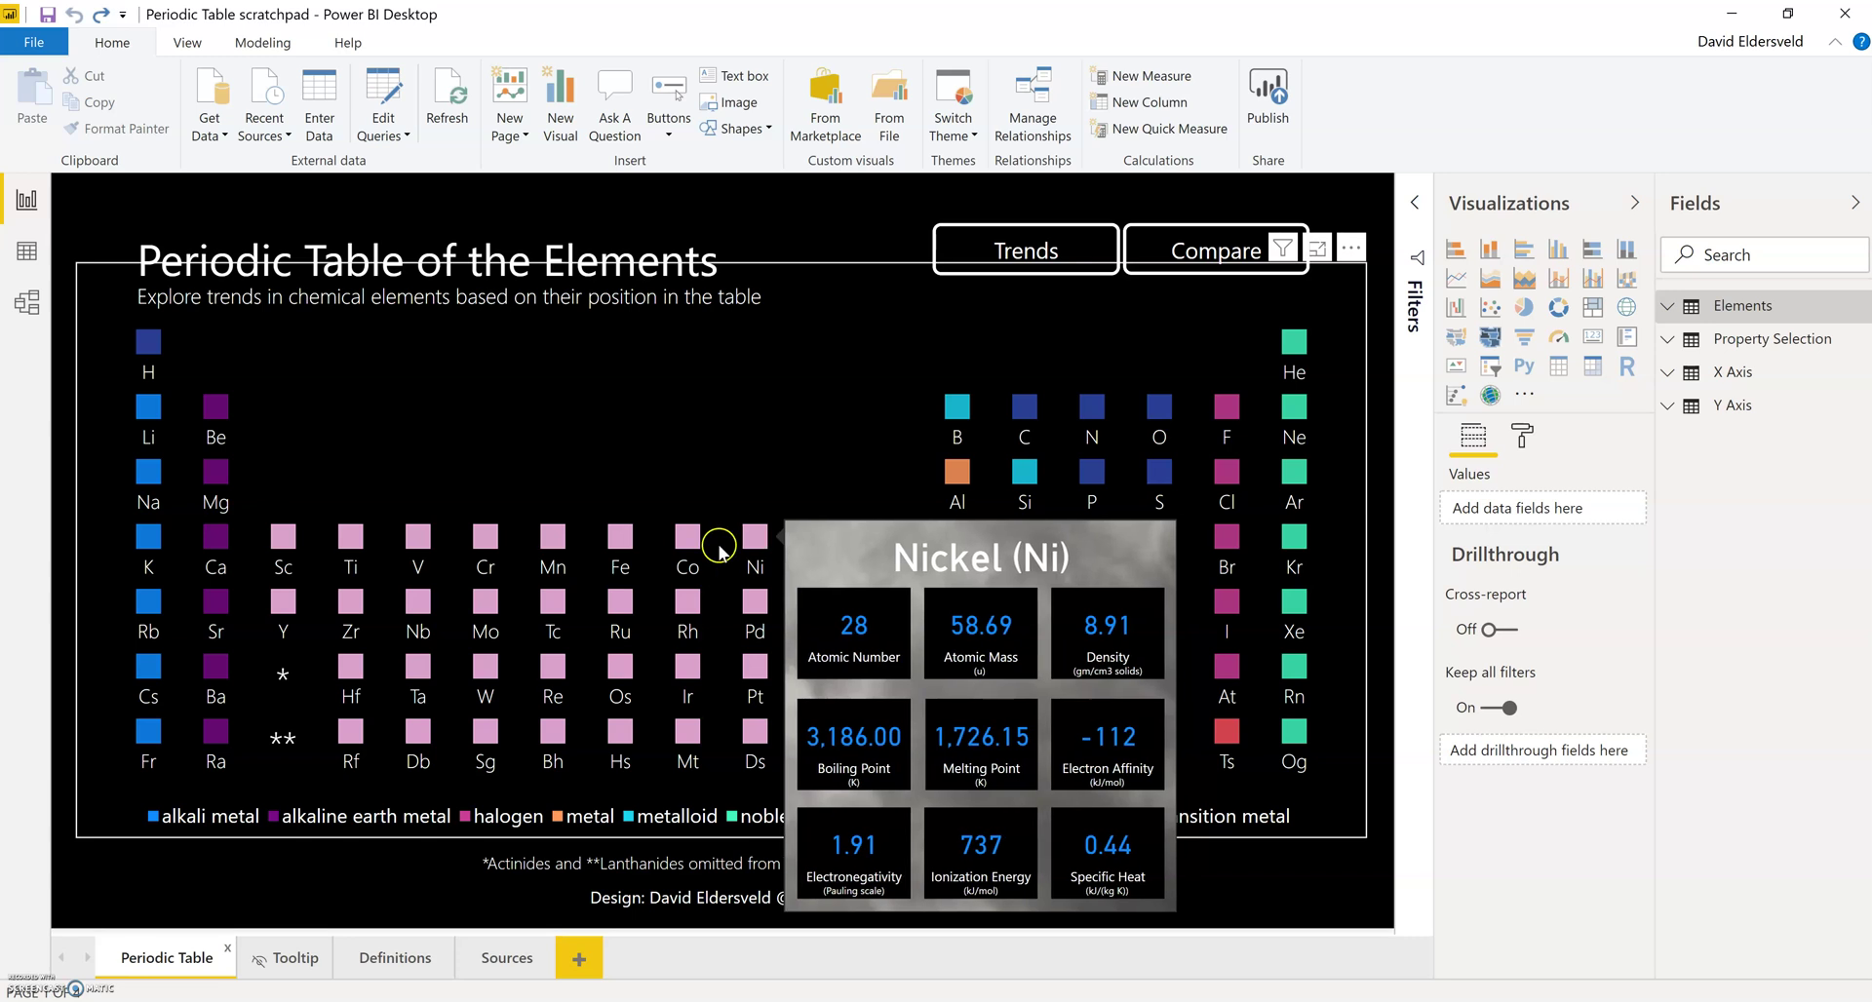
Step: Preview iron's tooltip, then go to the Tooltip report page showing Actinium (Ac)
click(638, 538)
mouse_move(634, 542)
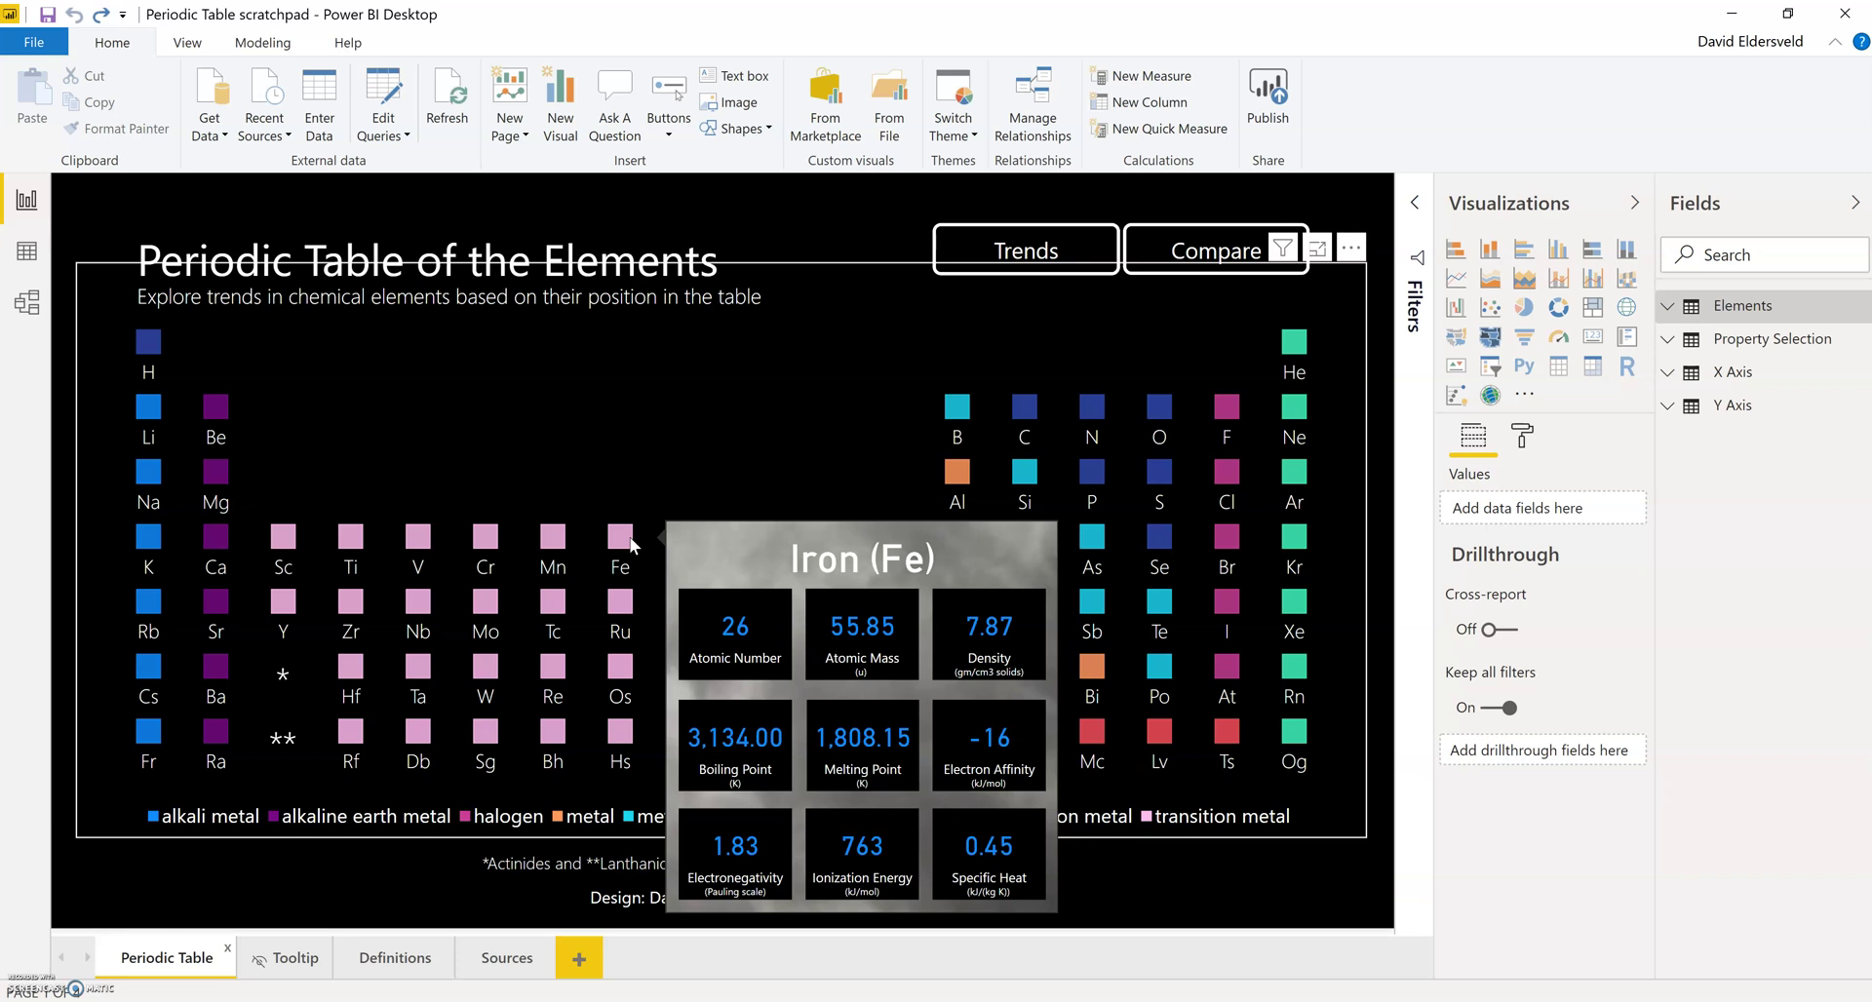
mouse_move(628, 614)
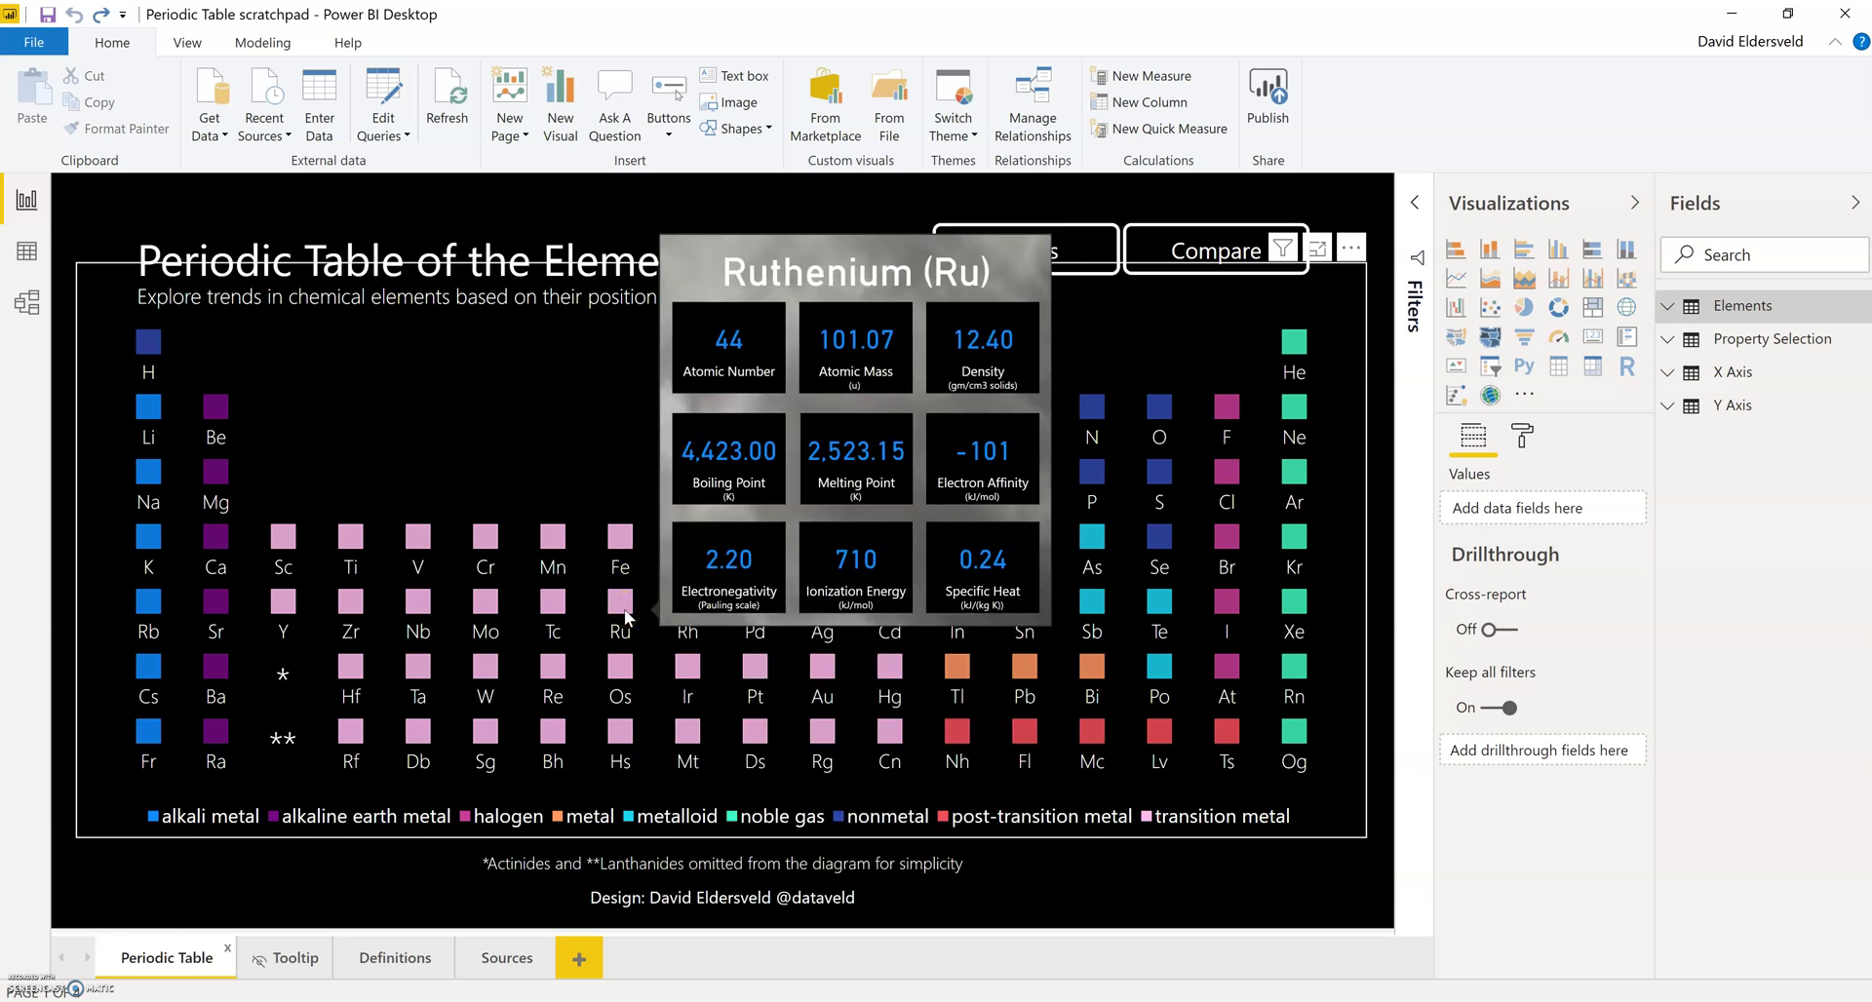
click(264, 965)
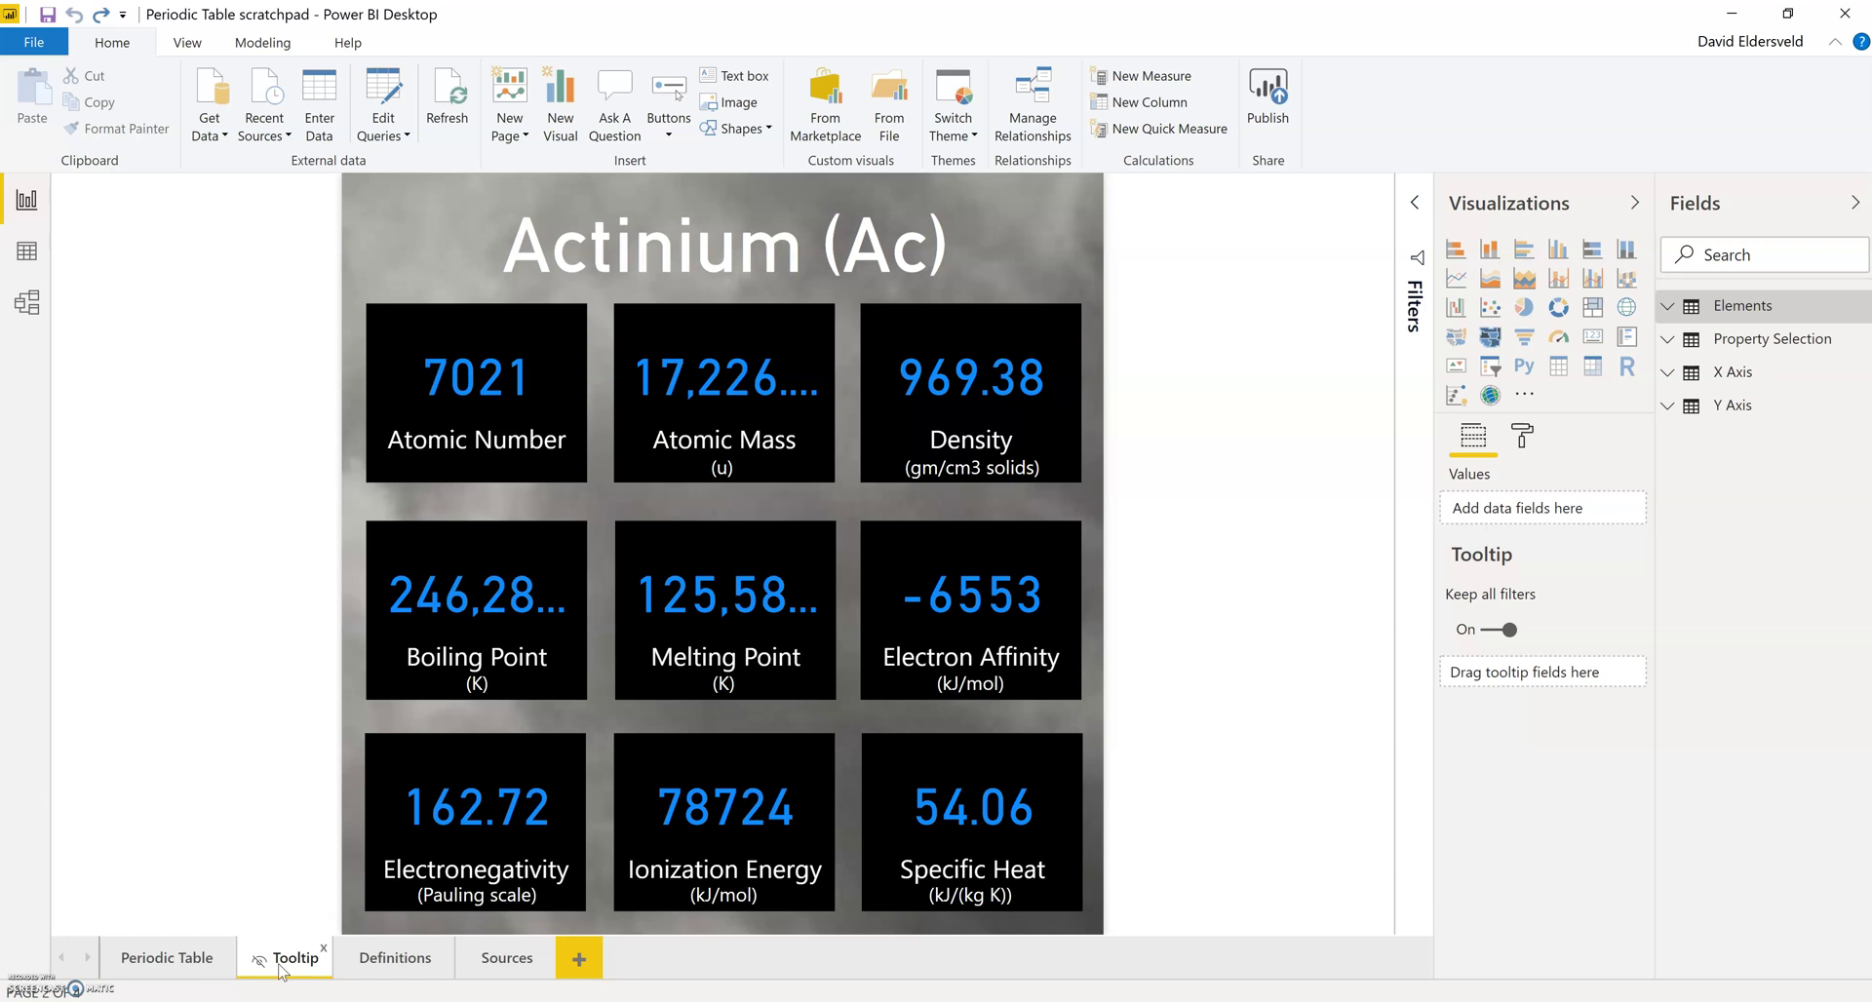
click(465, 268)
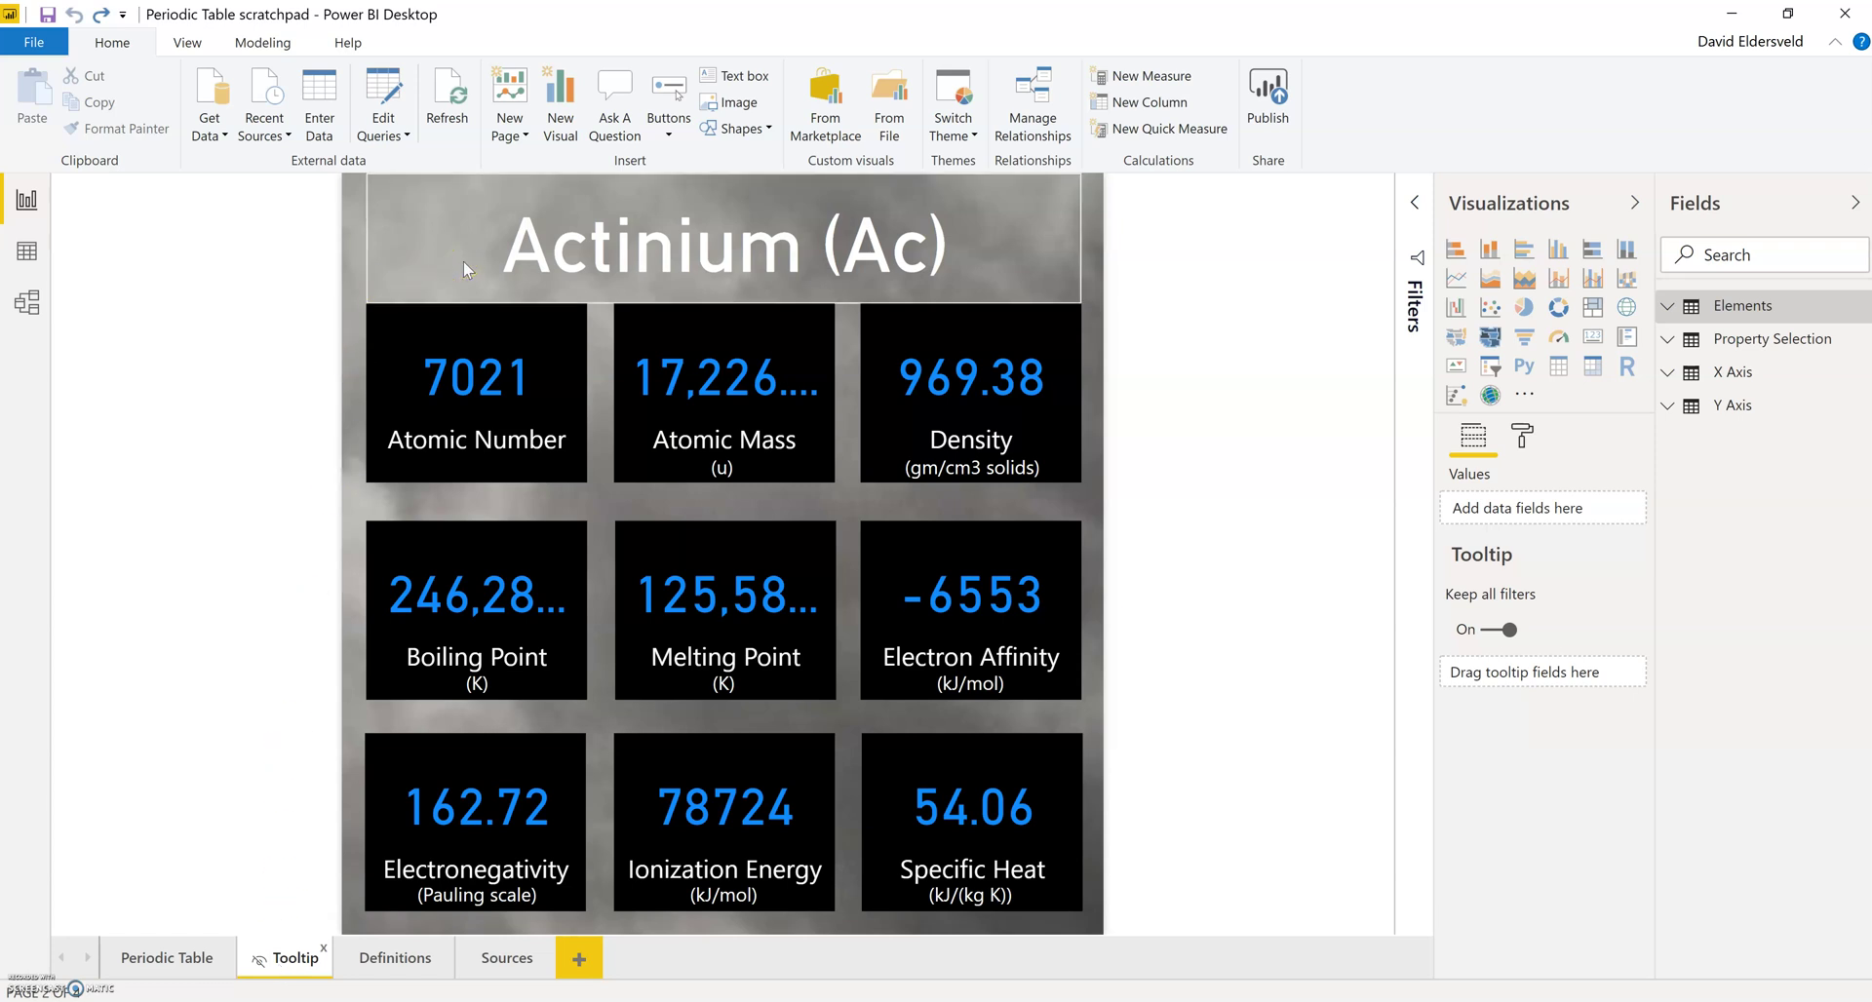
click(489, 352)
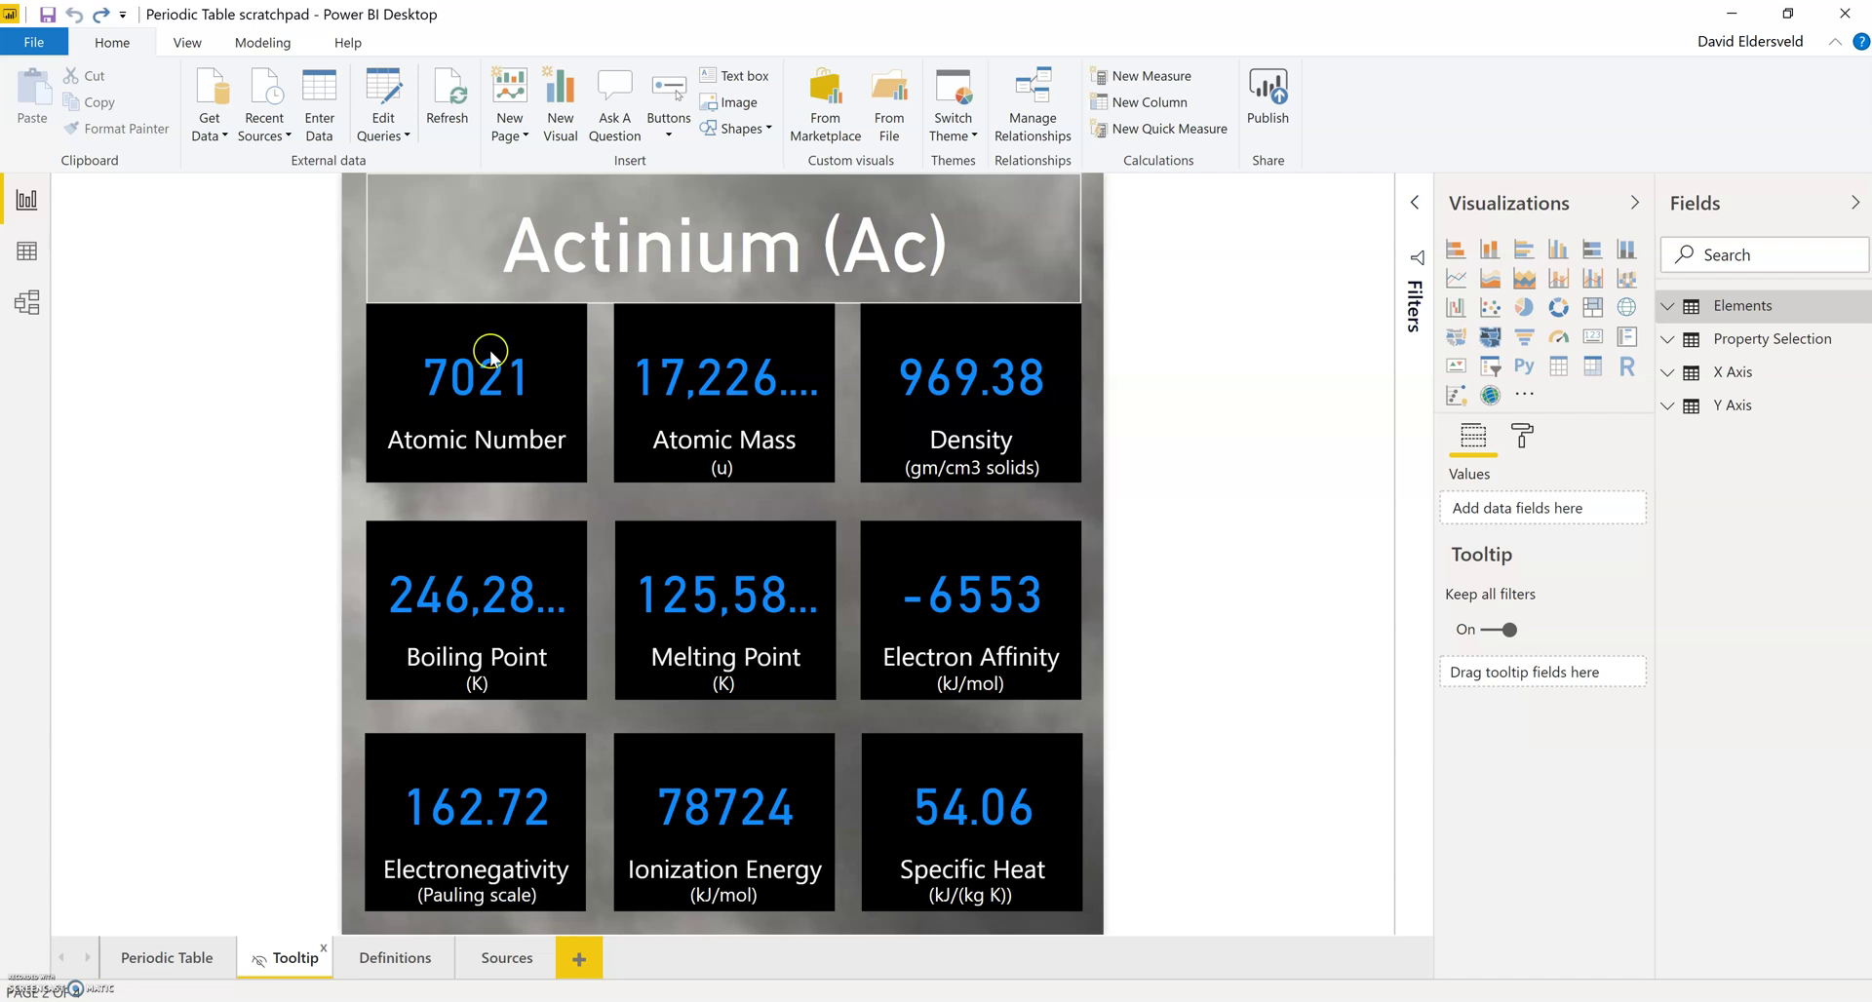
click(952, 407)
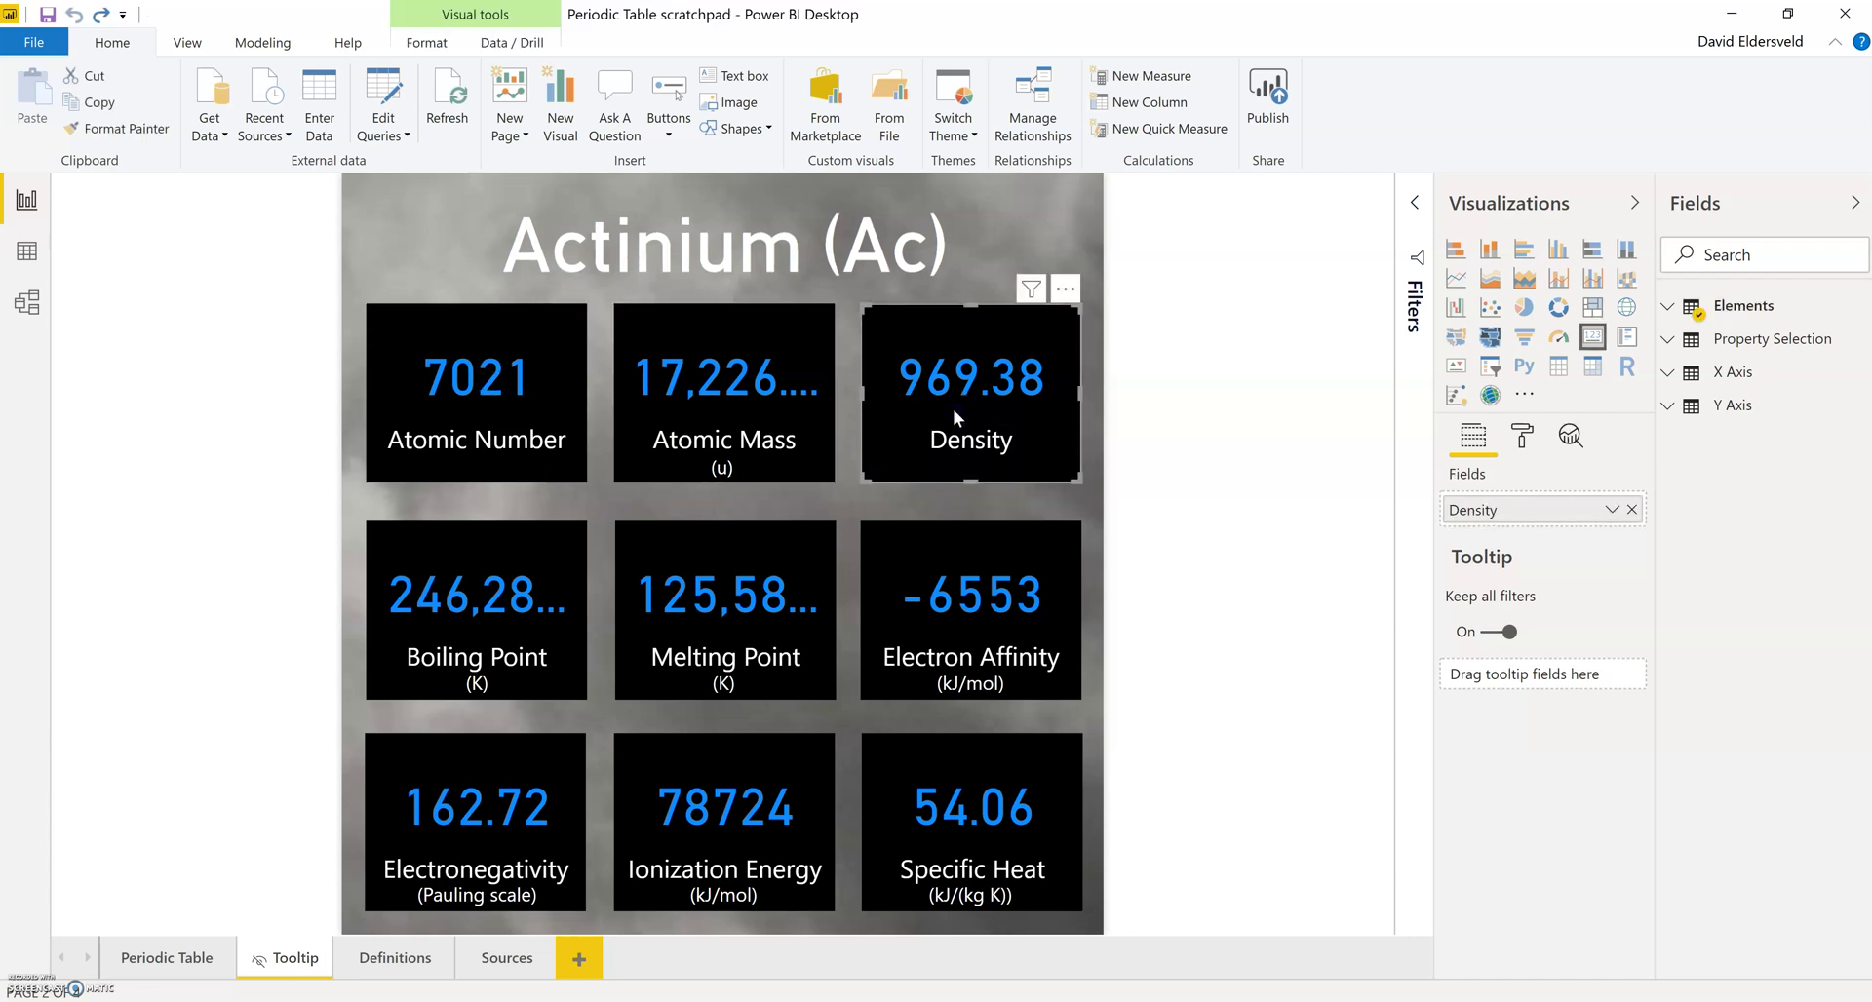
click(929, 606)
click(744, 589)
click(481, 575)
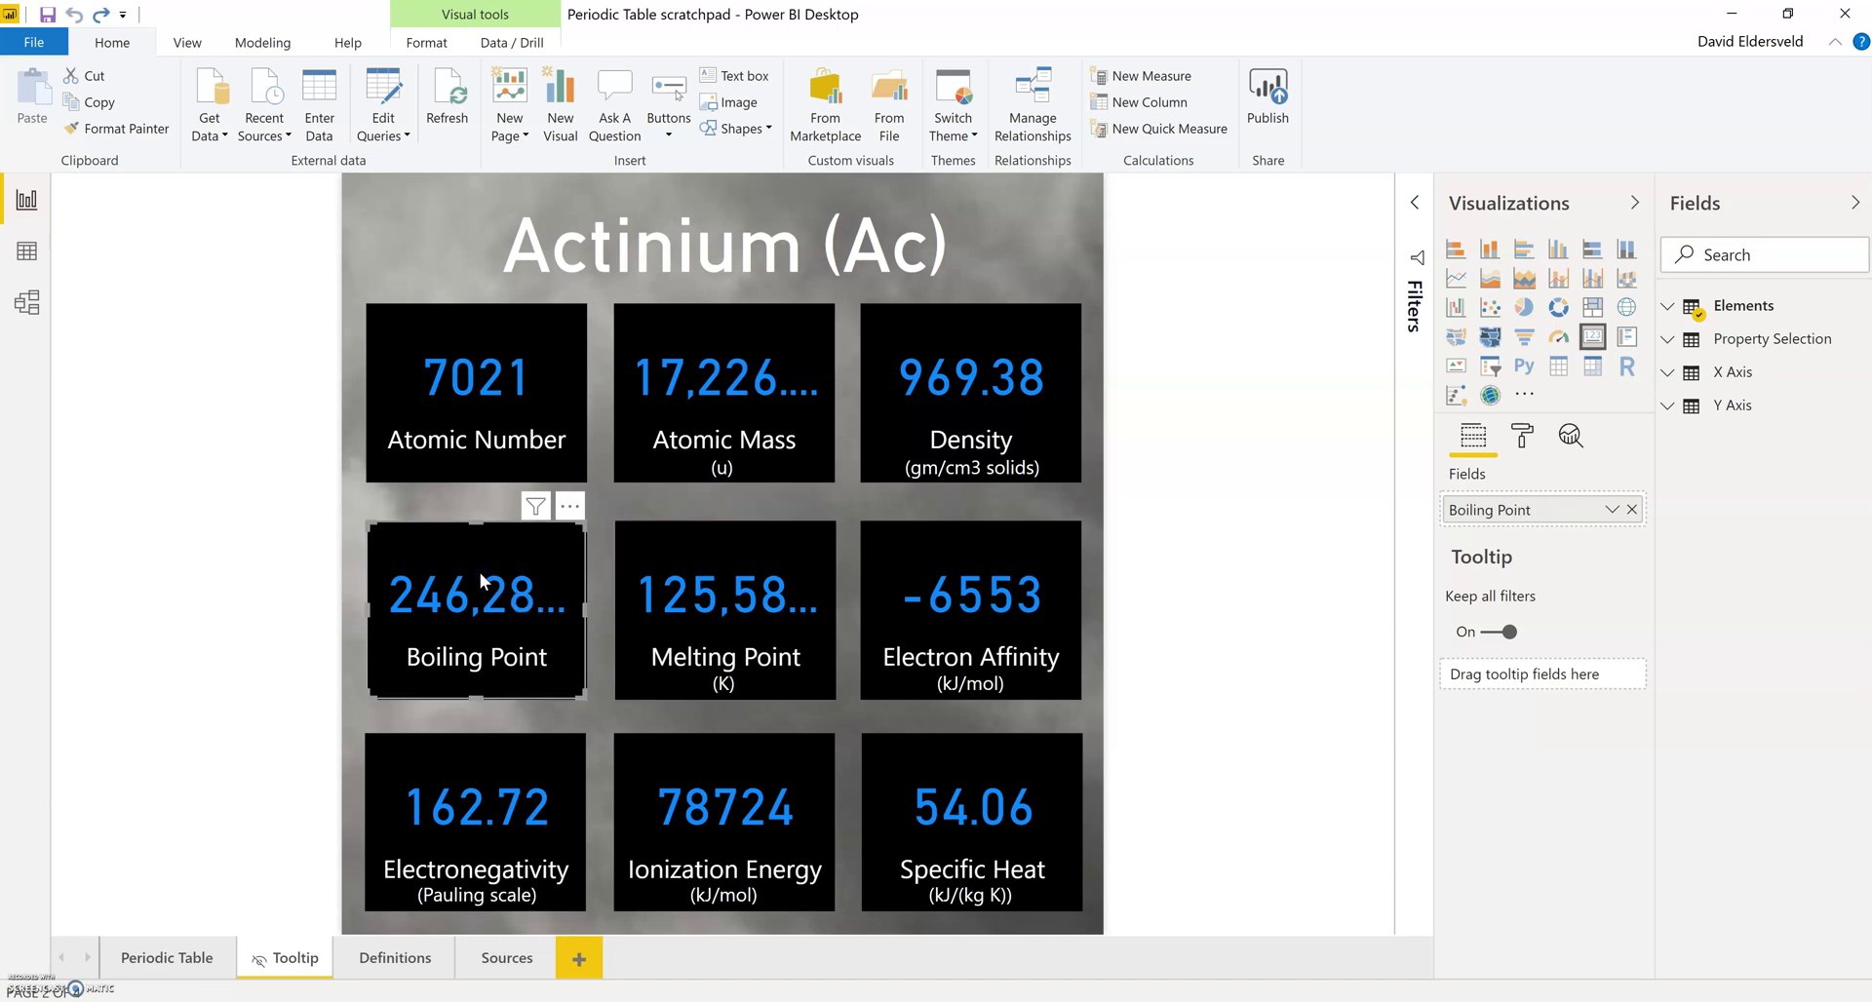
click(468, 409)
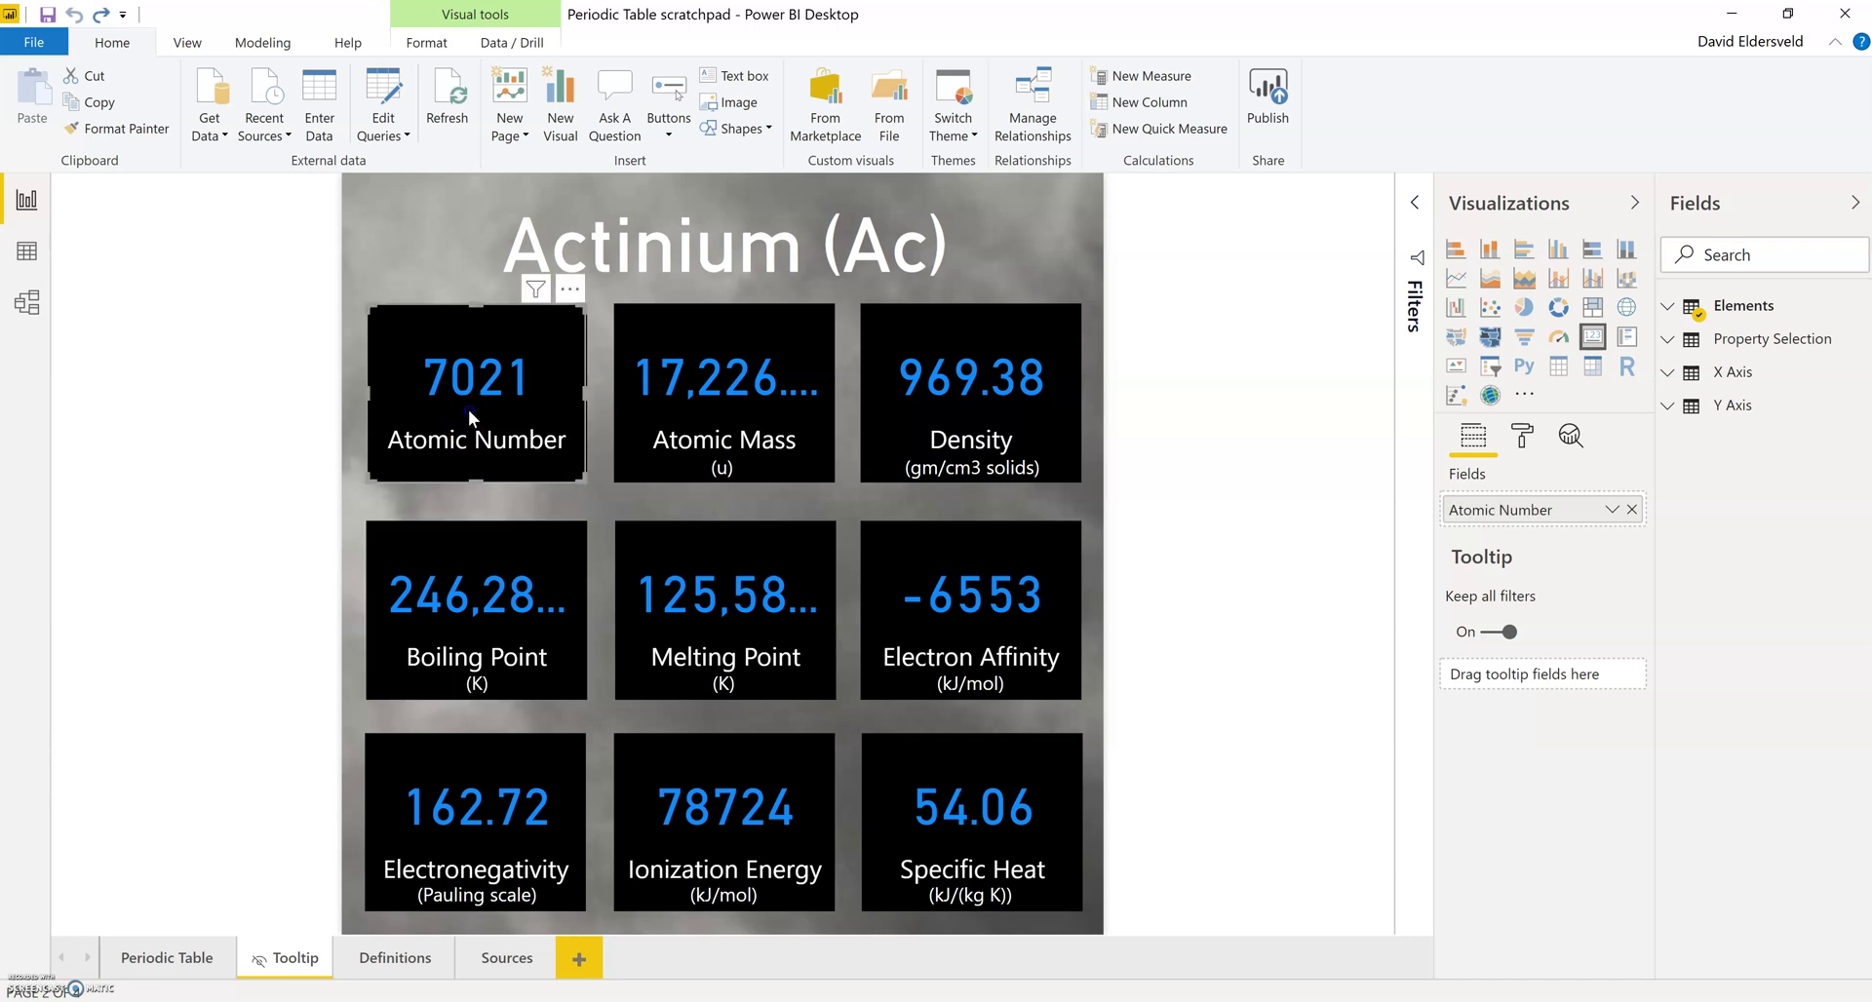
click(697, 387)
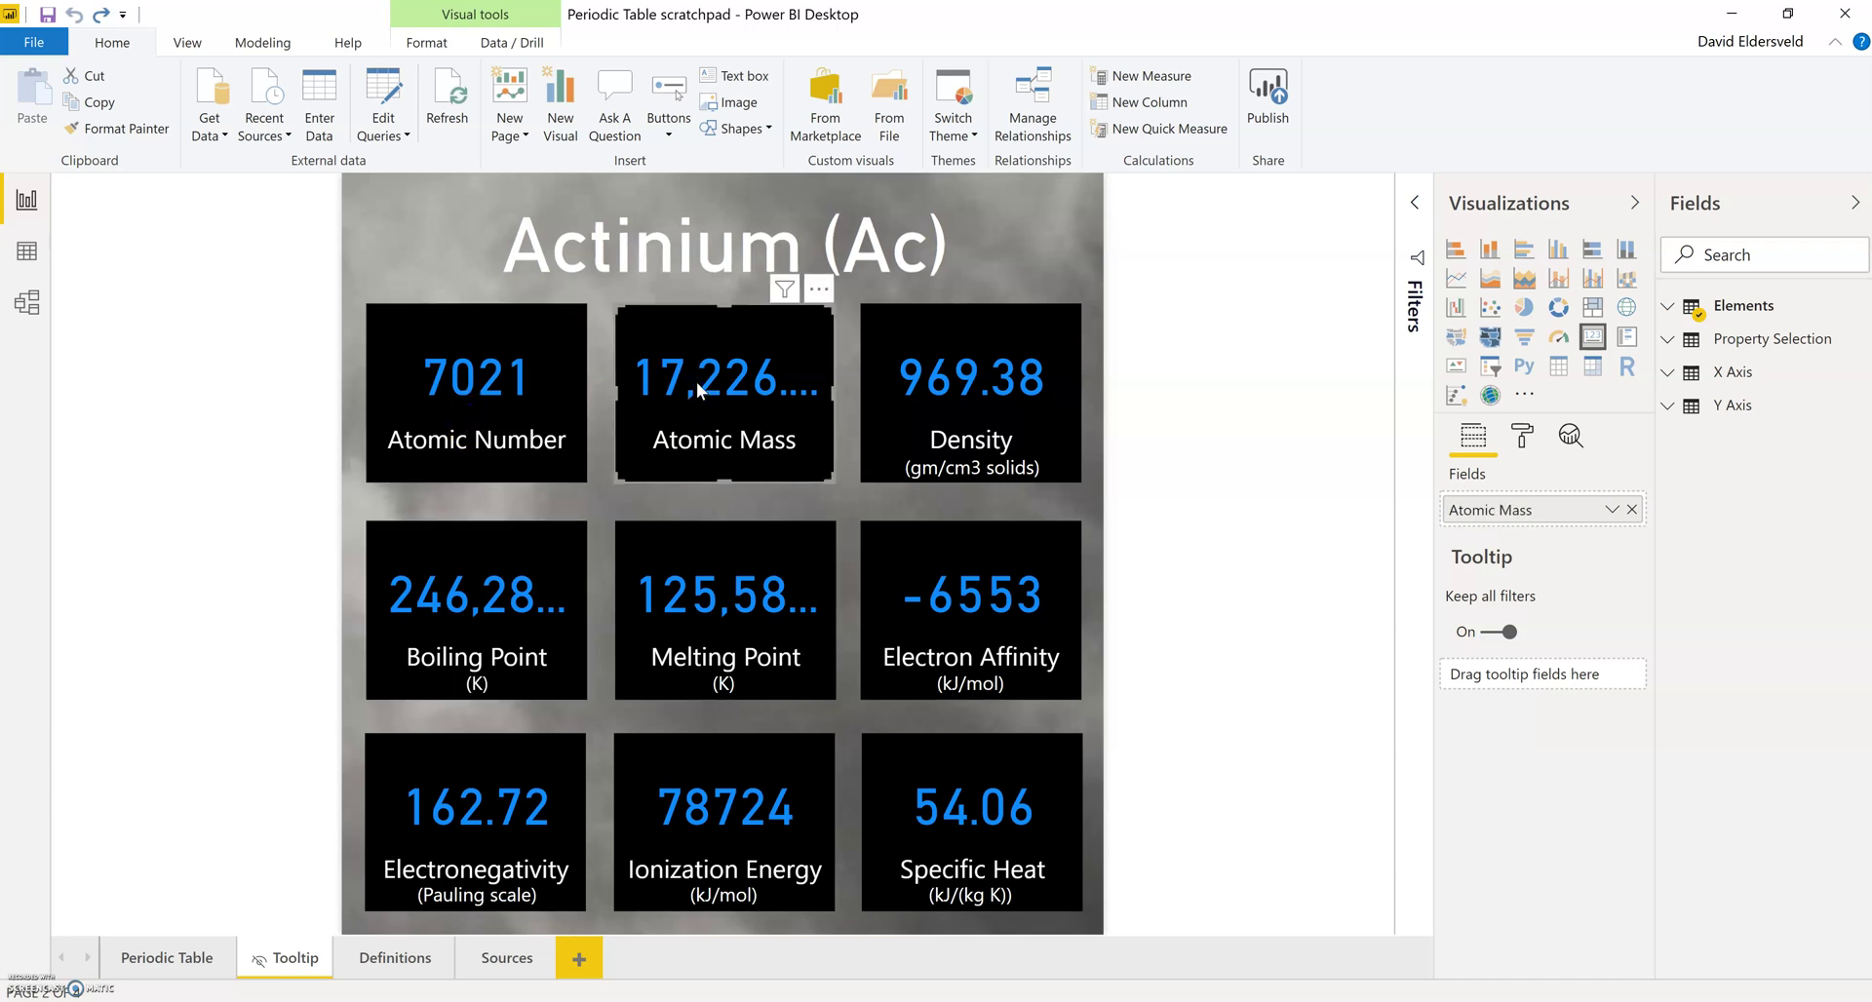
click(700, 212)
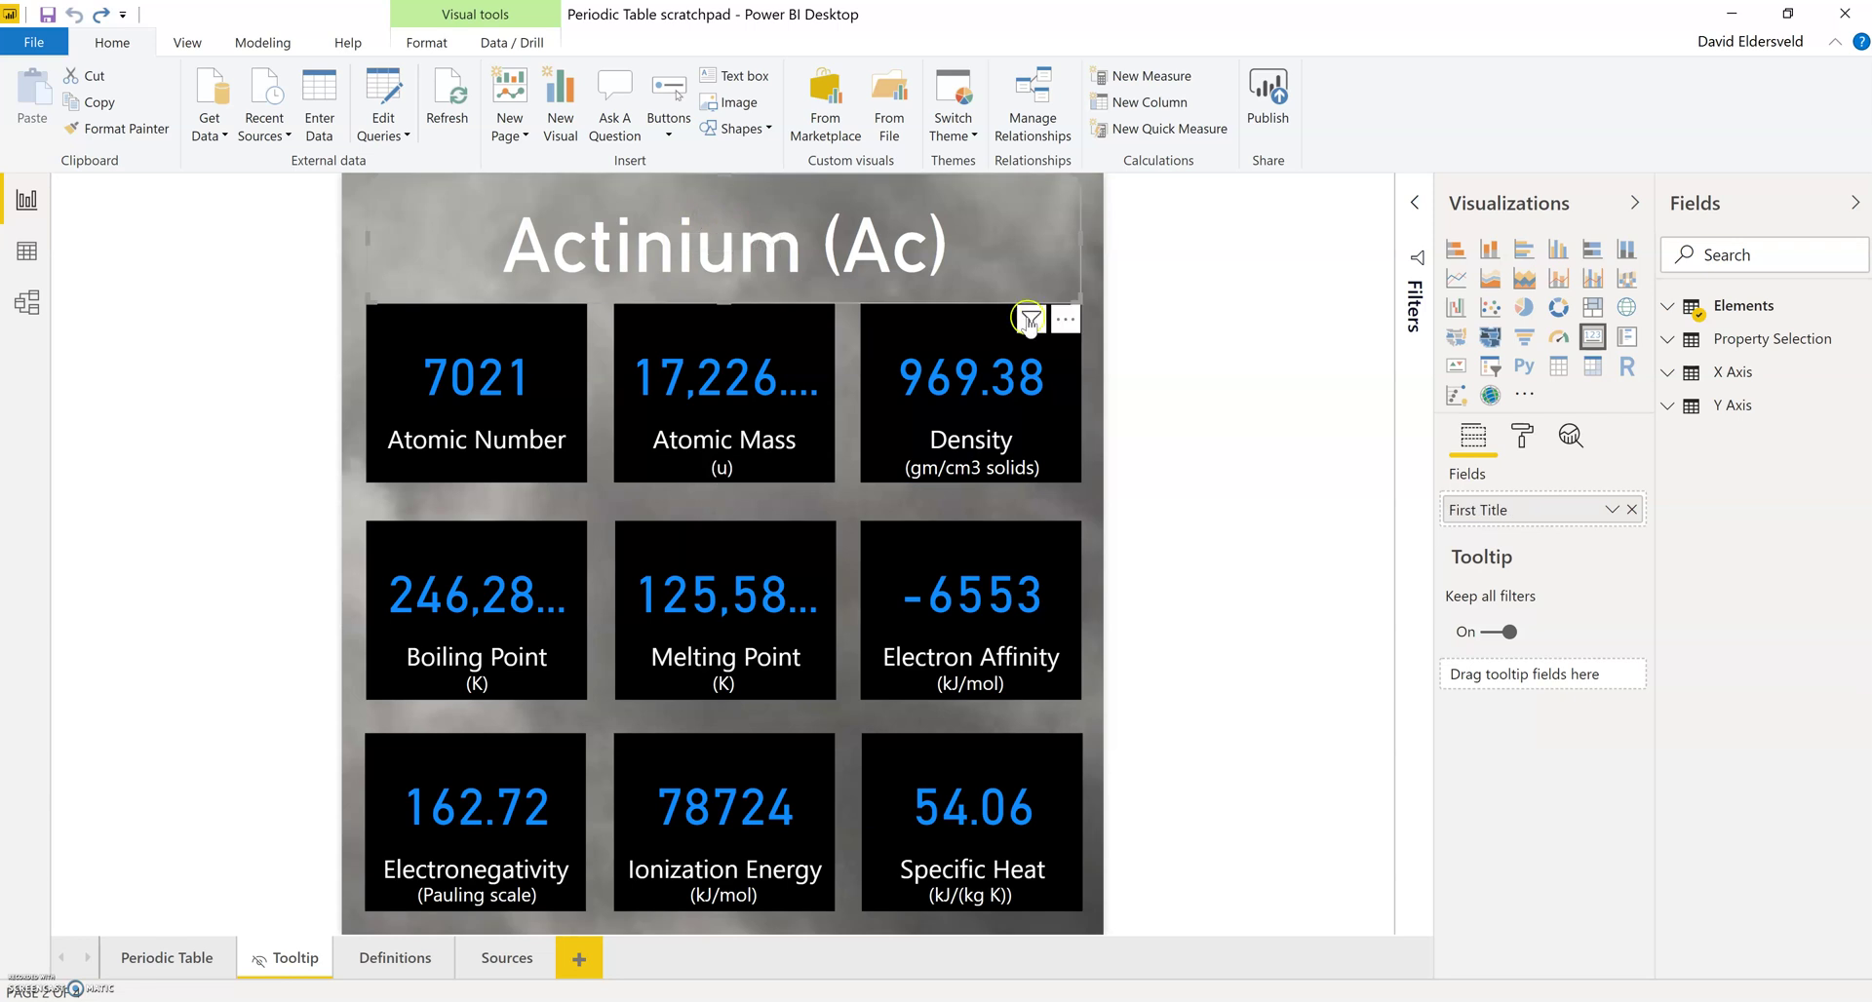
mouse_move(1031, 319)
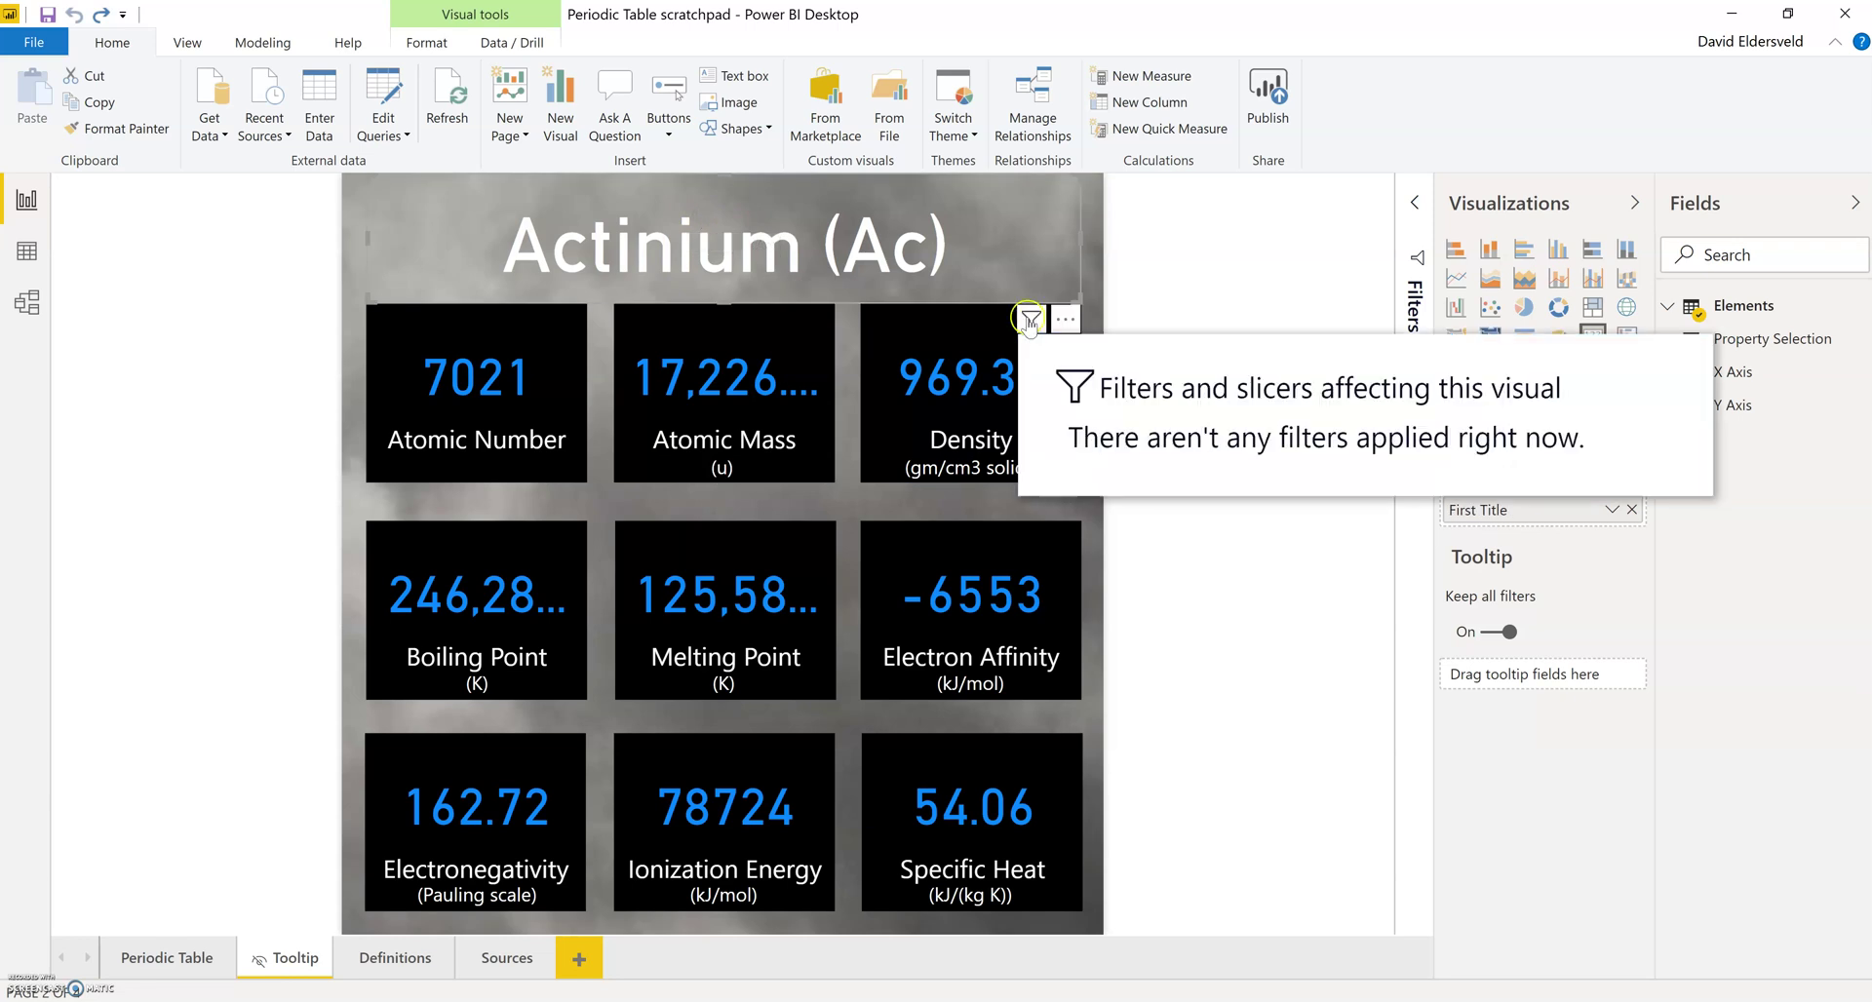
click(1309, 655)
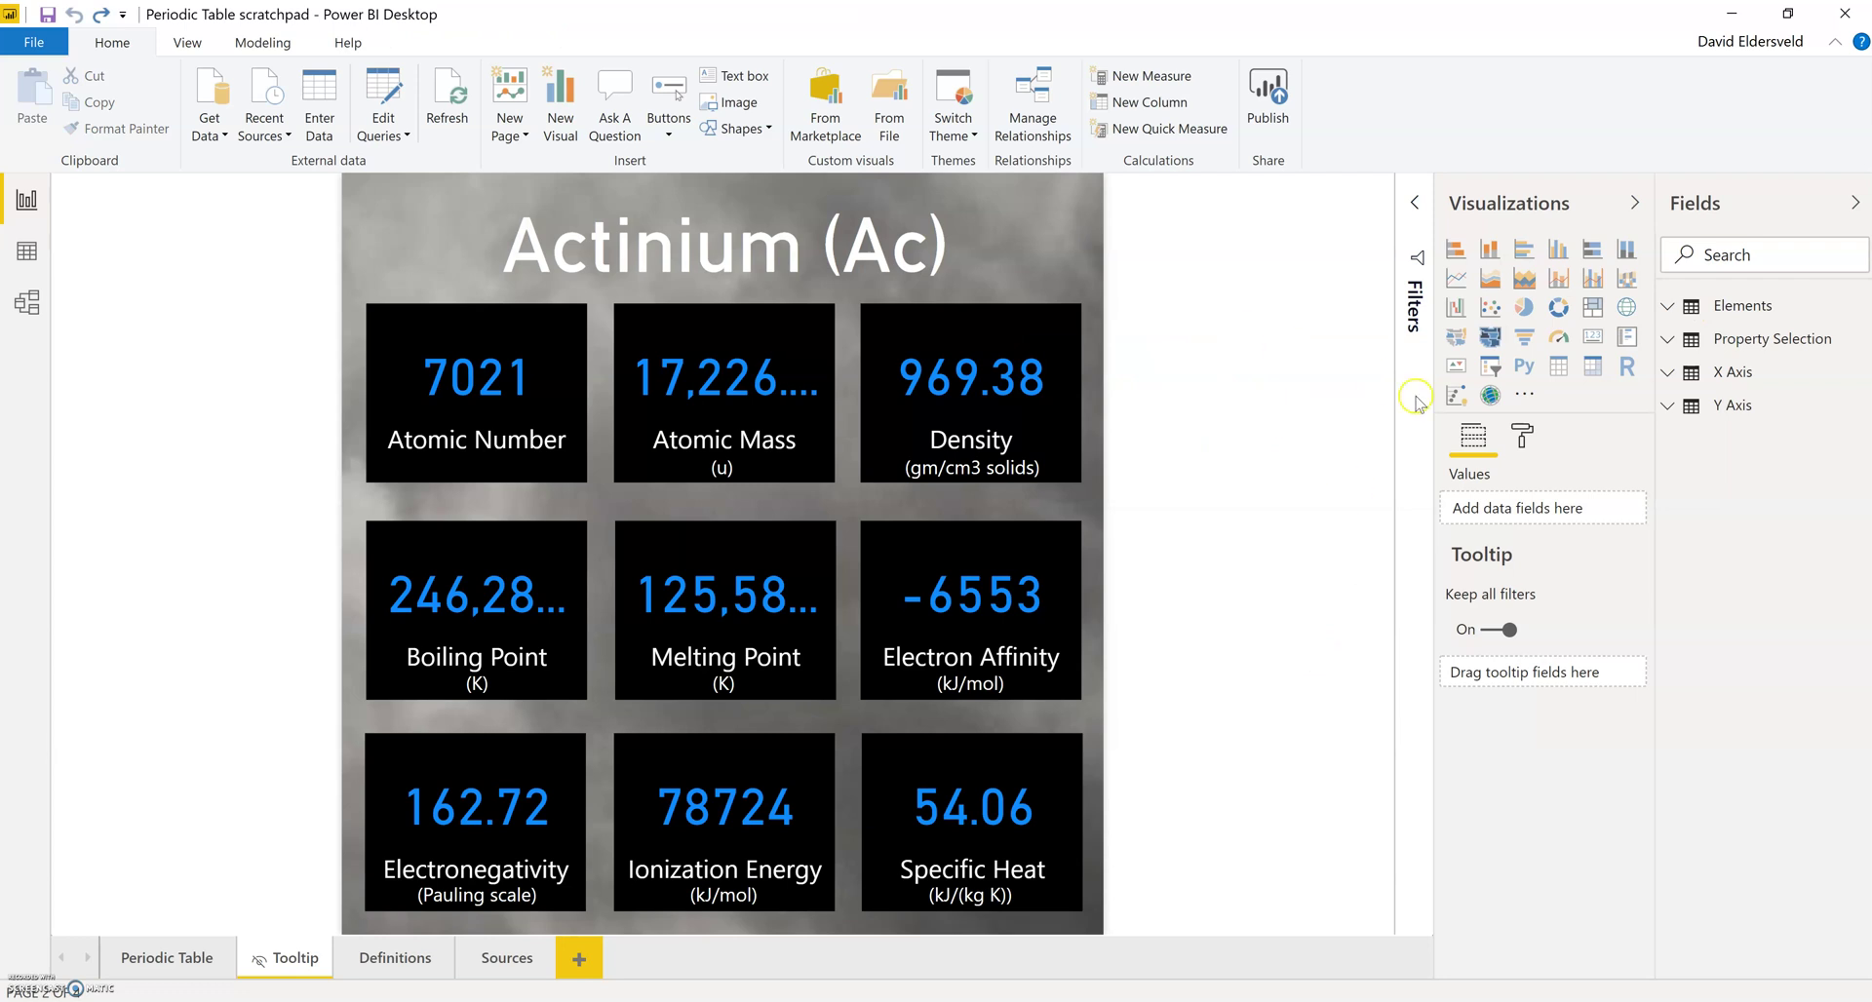
Step: Expand the Tooltip page's Page size settings and set the type to Tooltip
click(1524, 450)
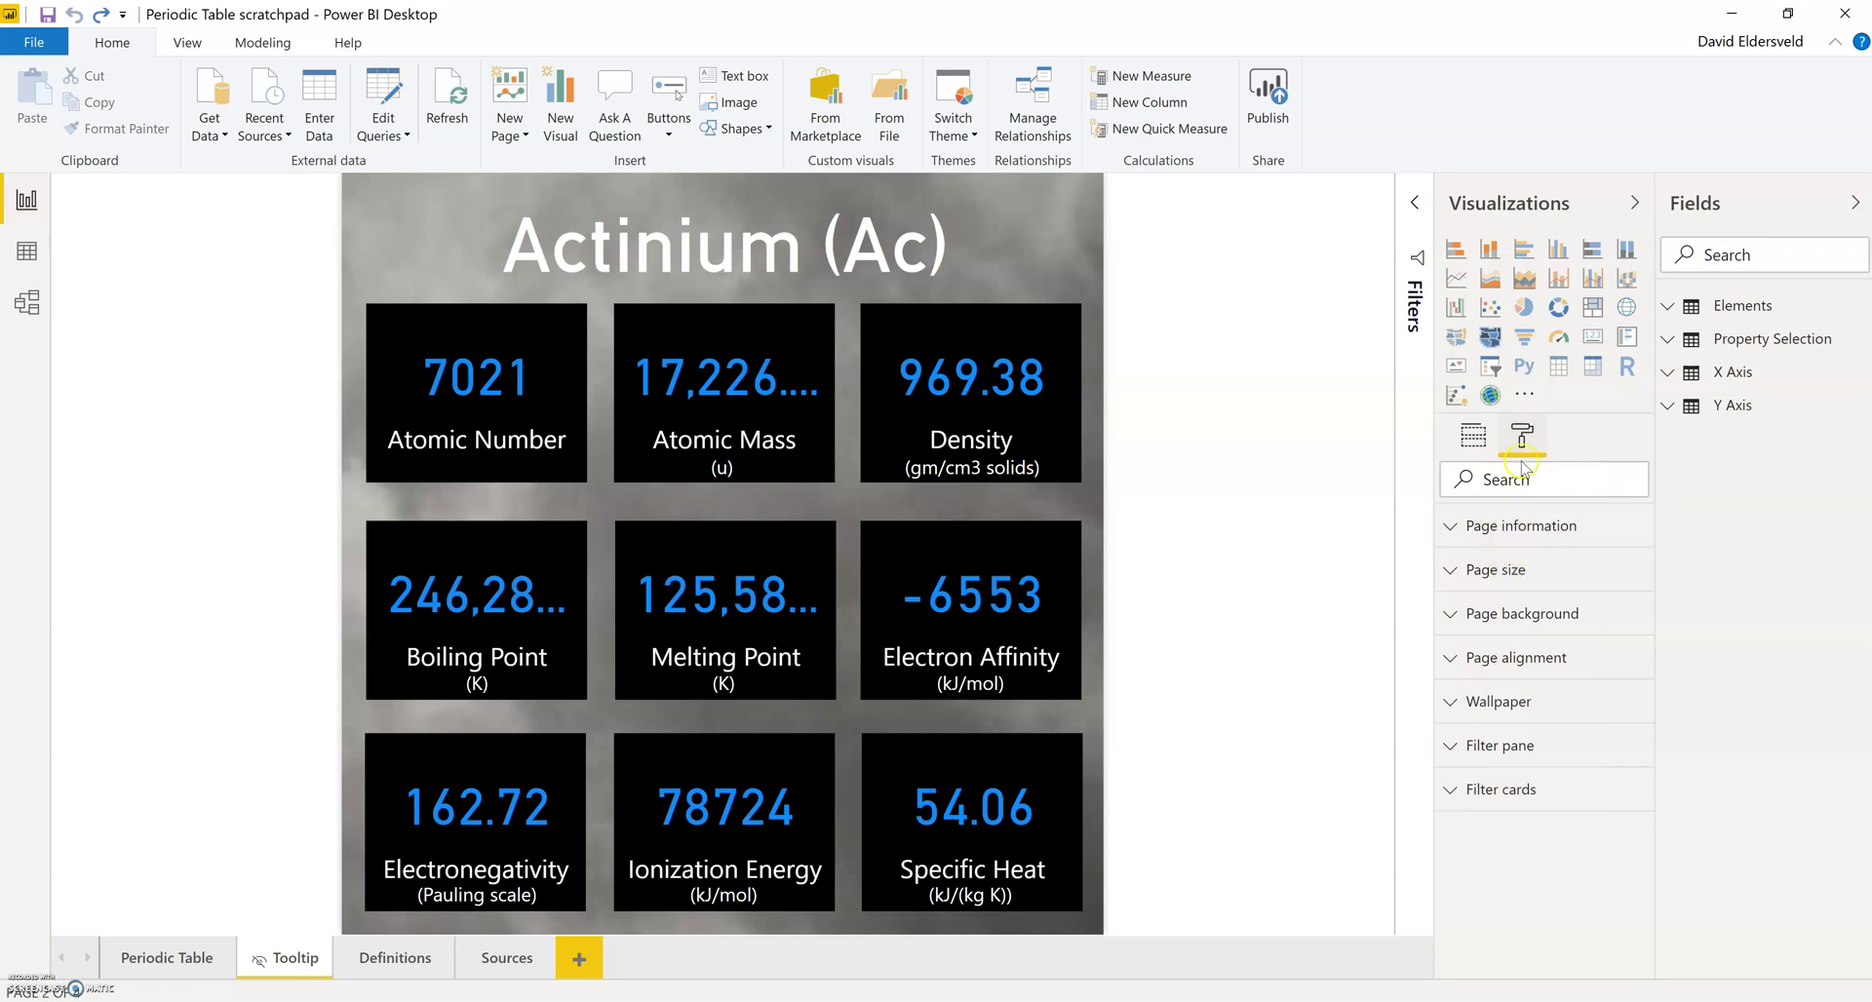
click(1507, 576)
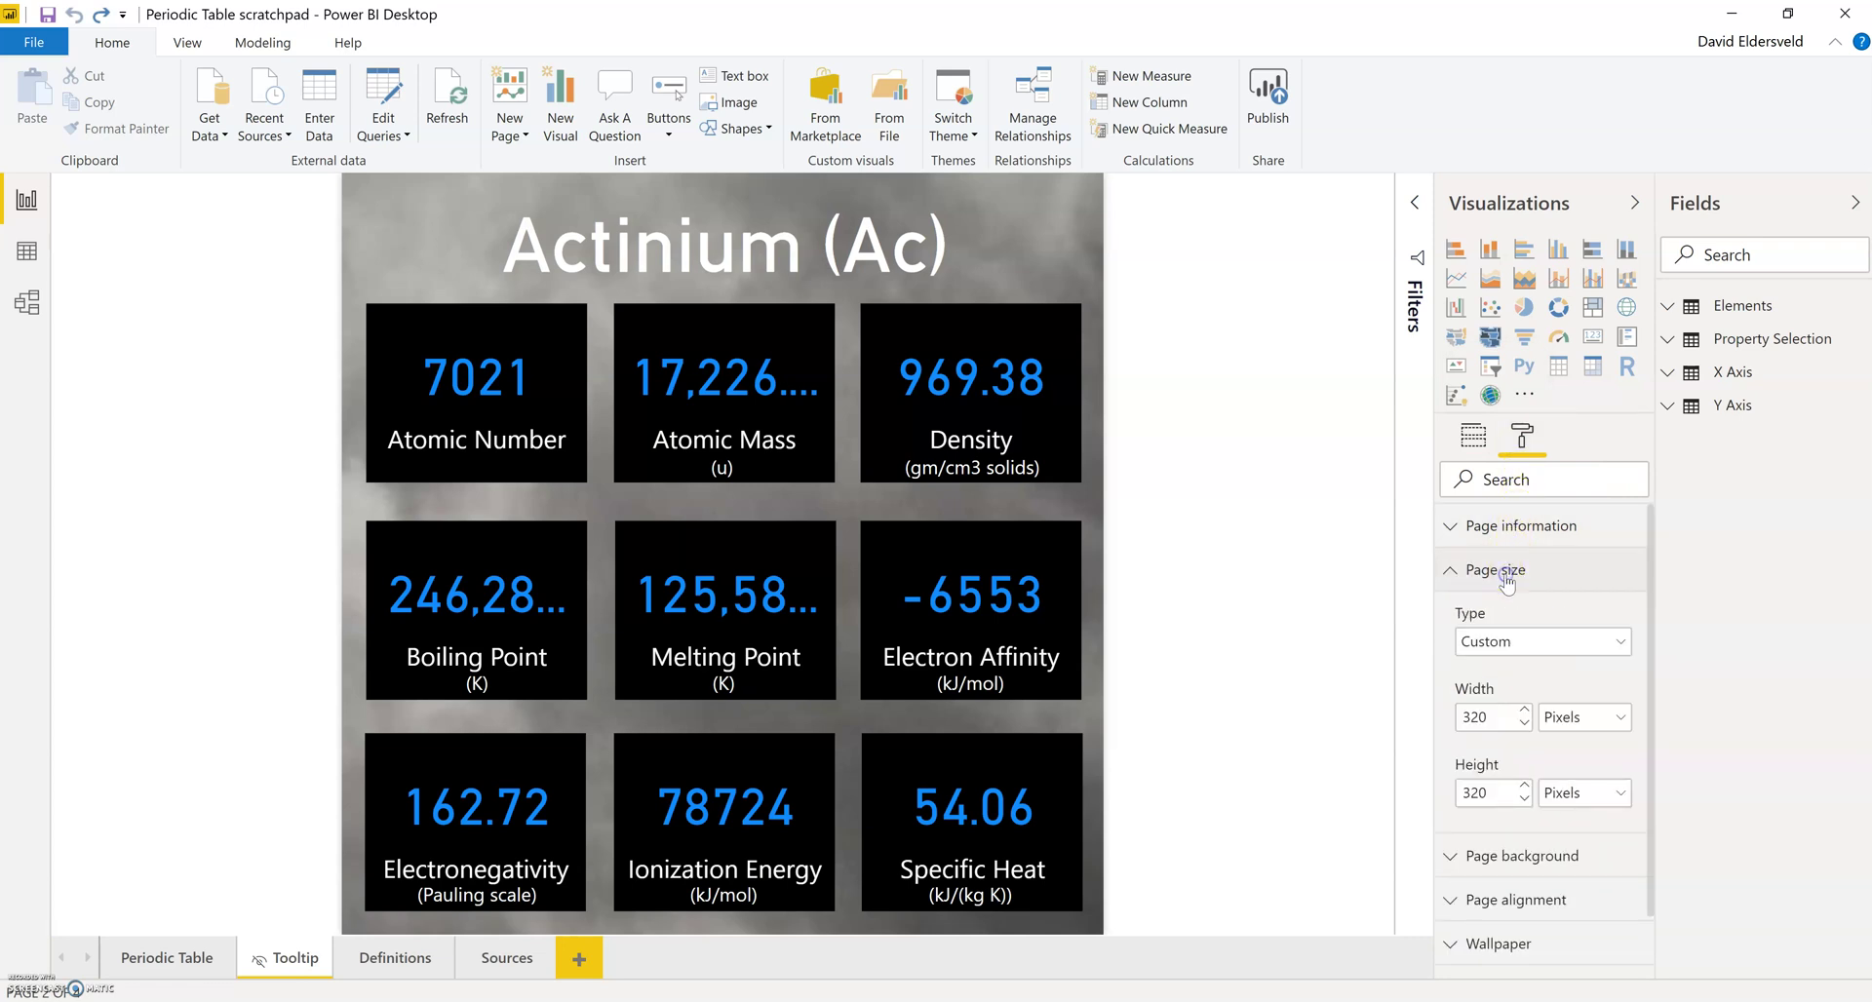
click(1604, 642)
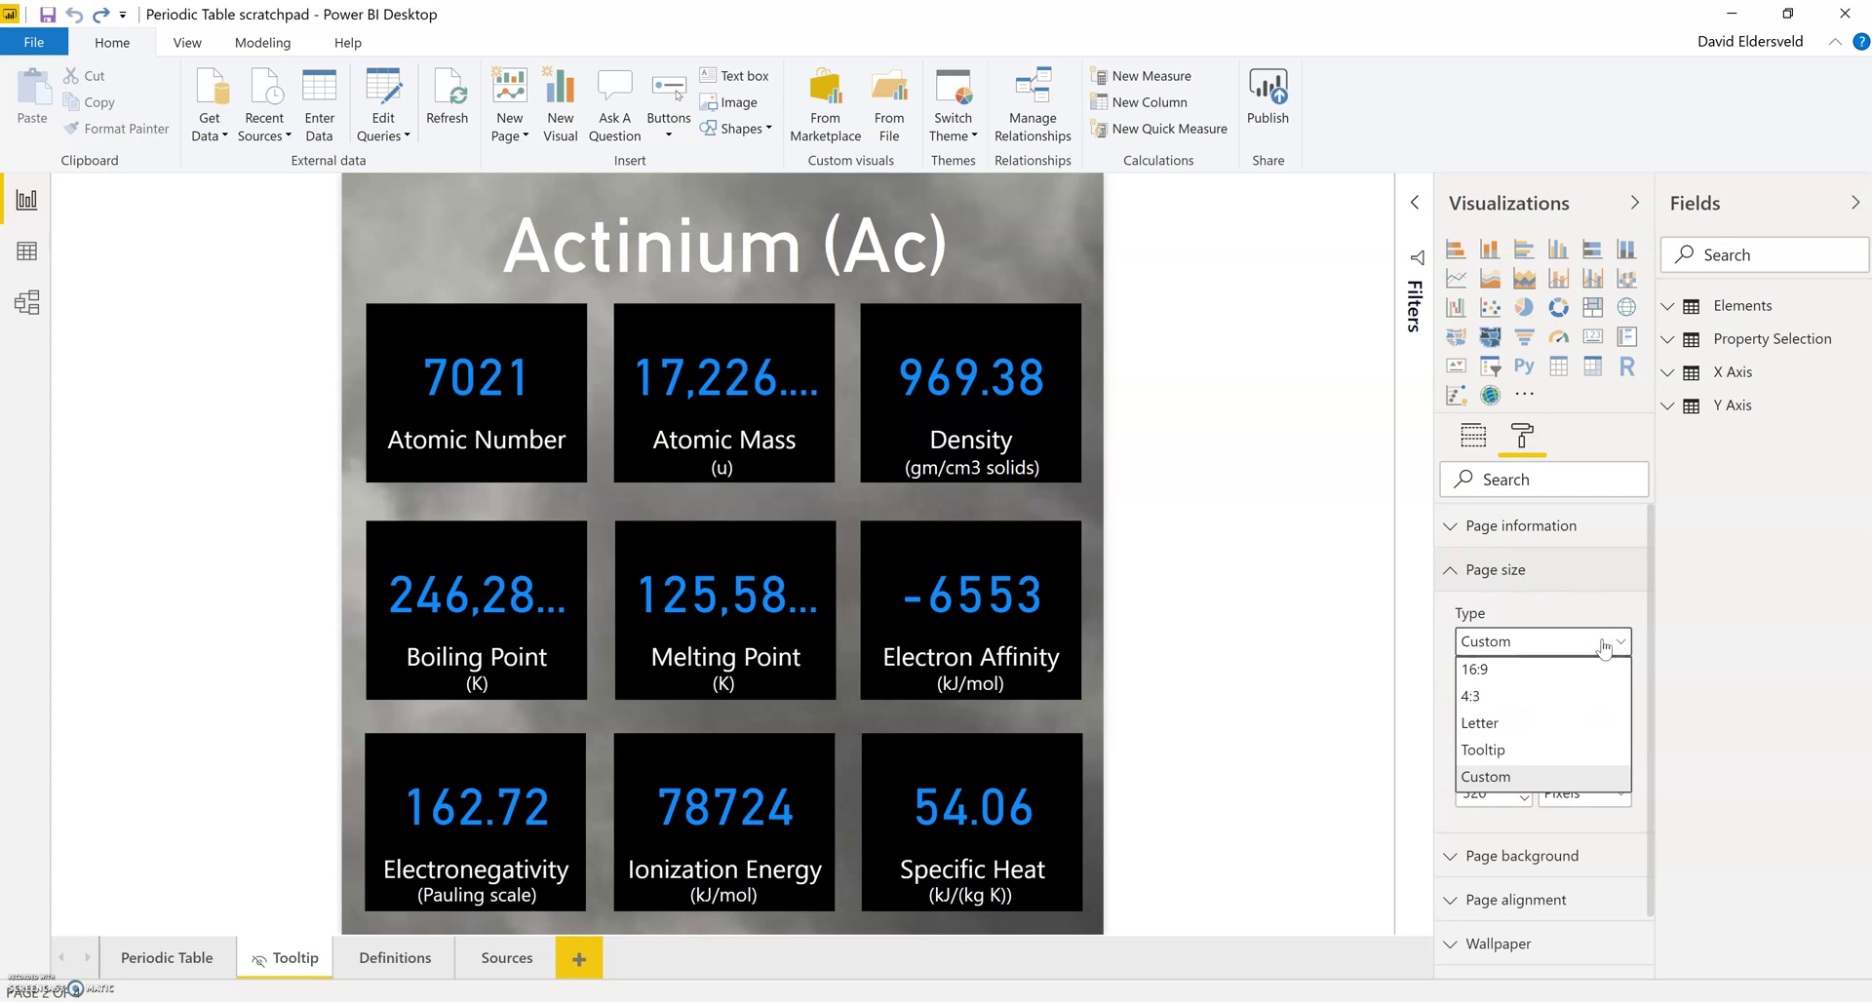
click(1544, 749)
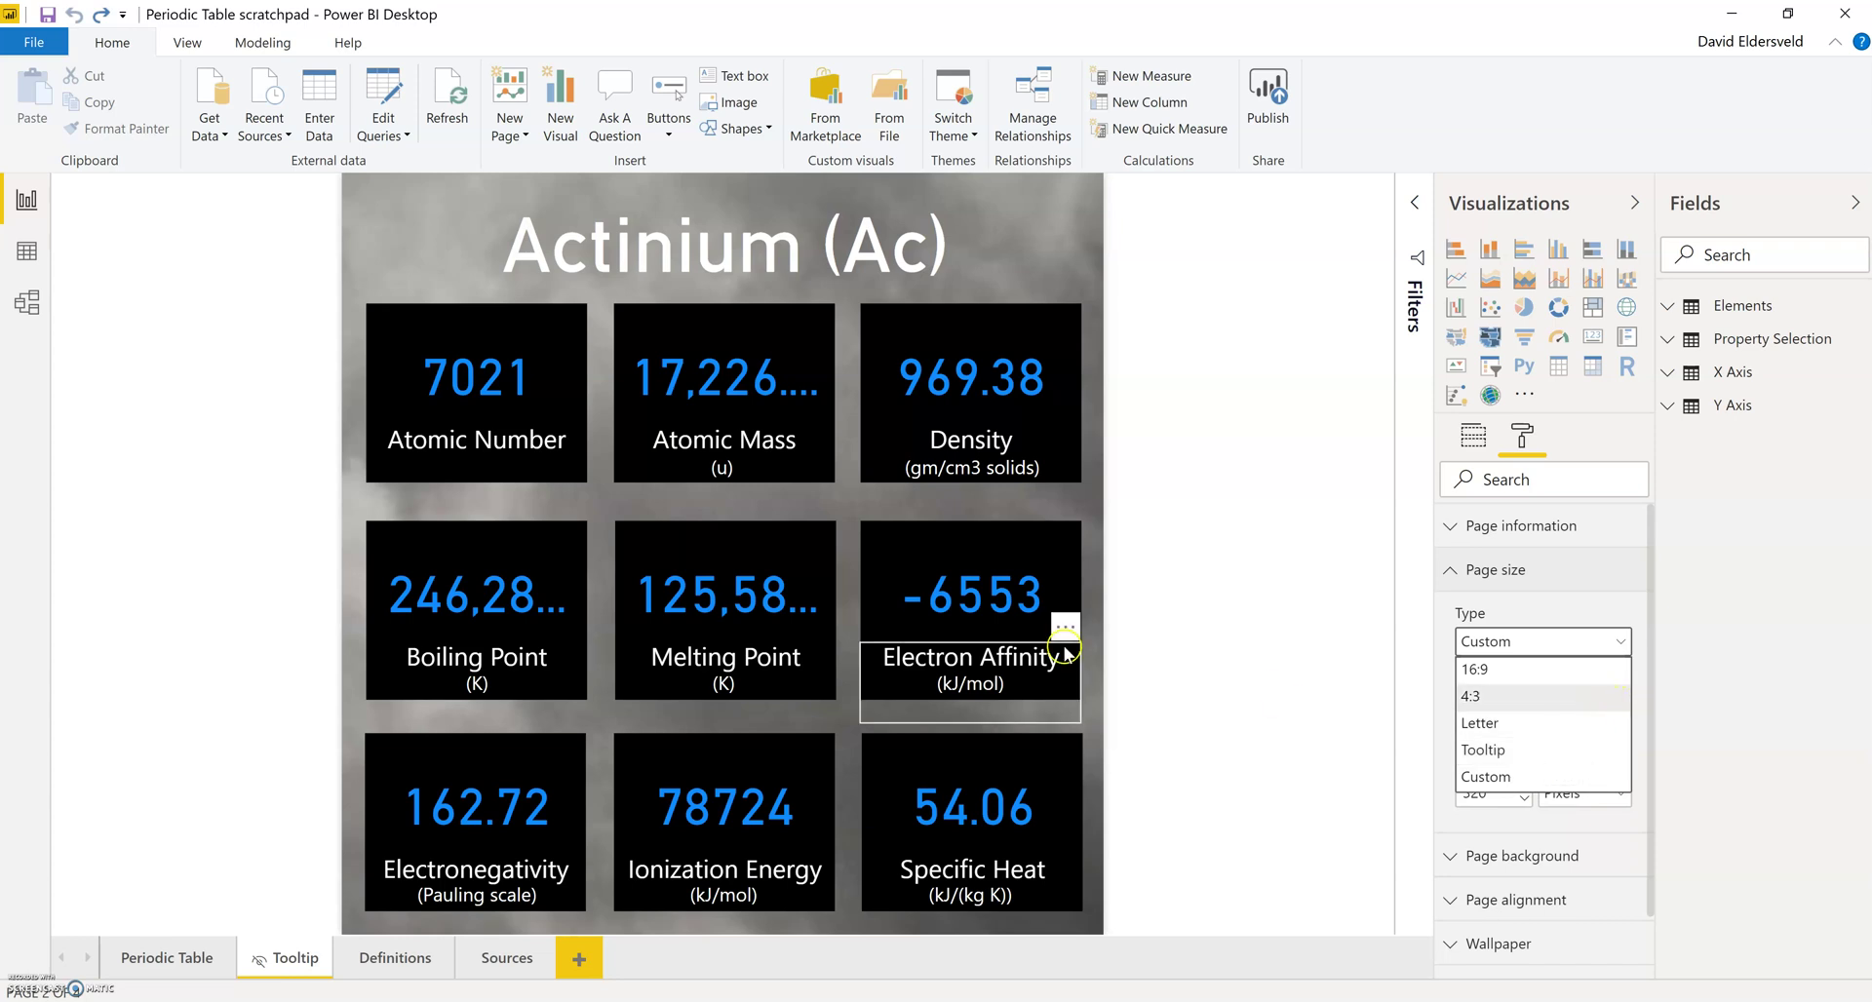
click(1117, 629)
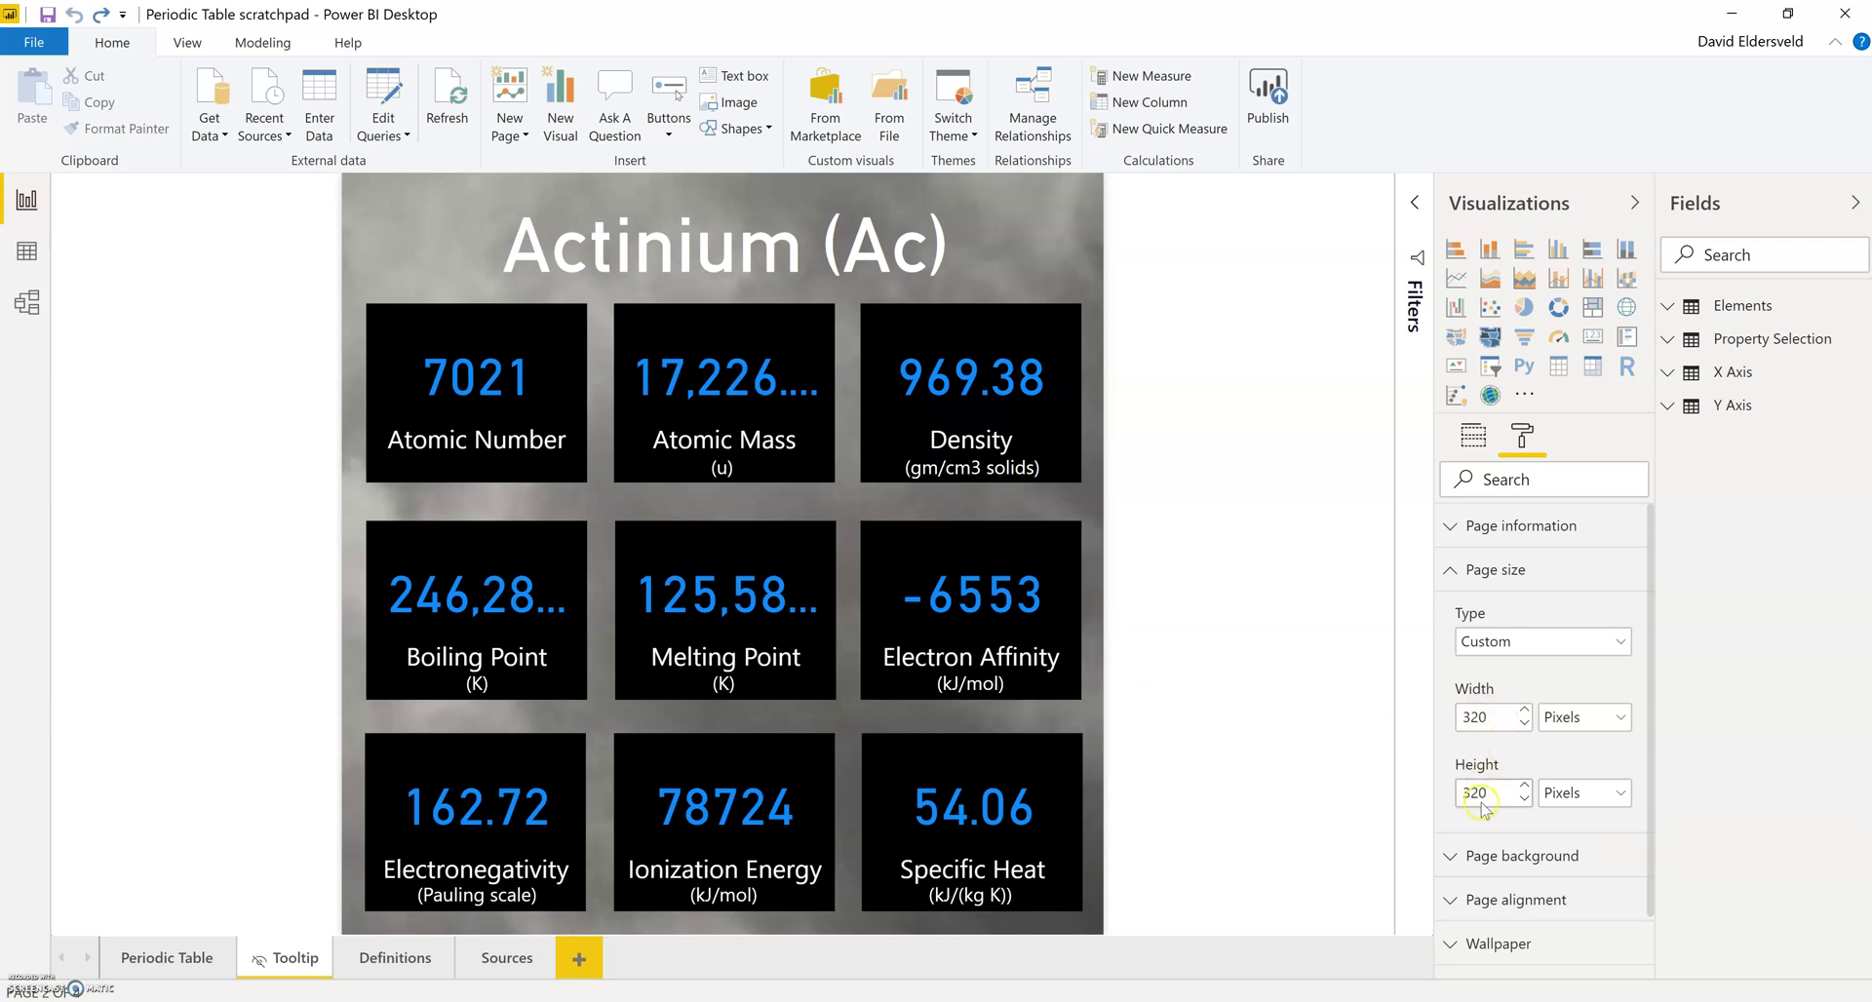
click(1524, 641)
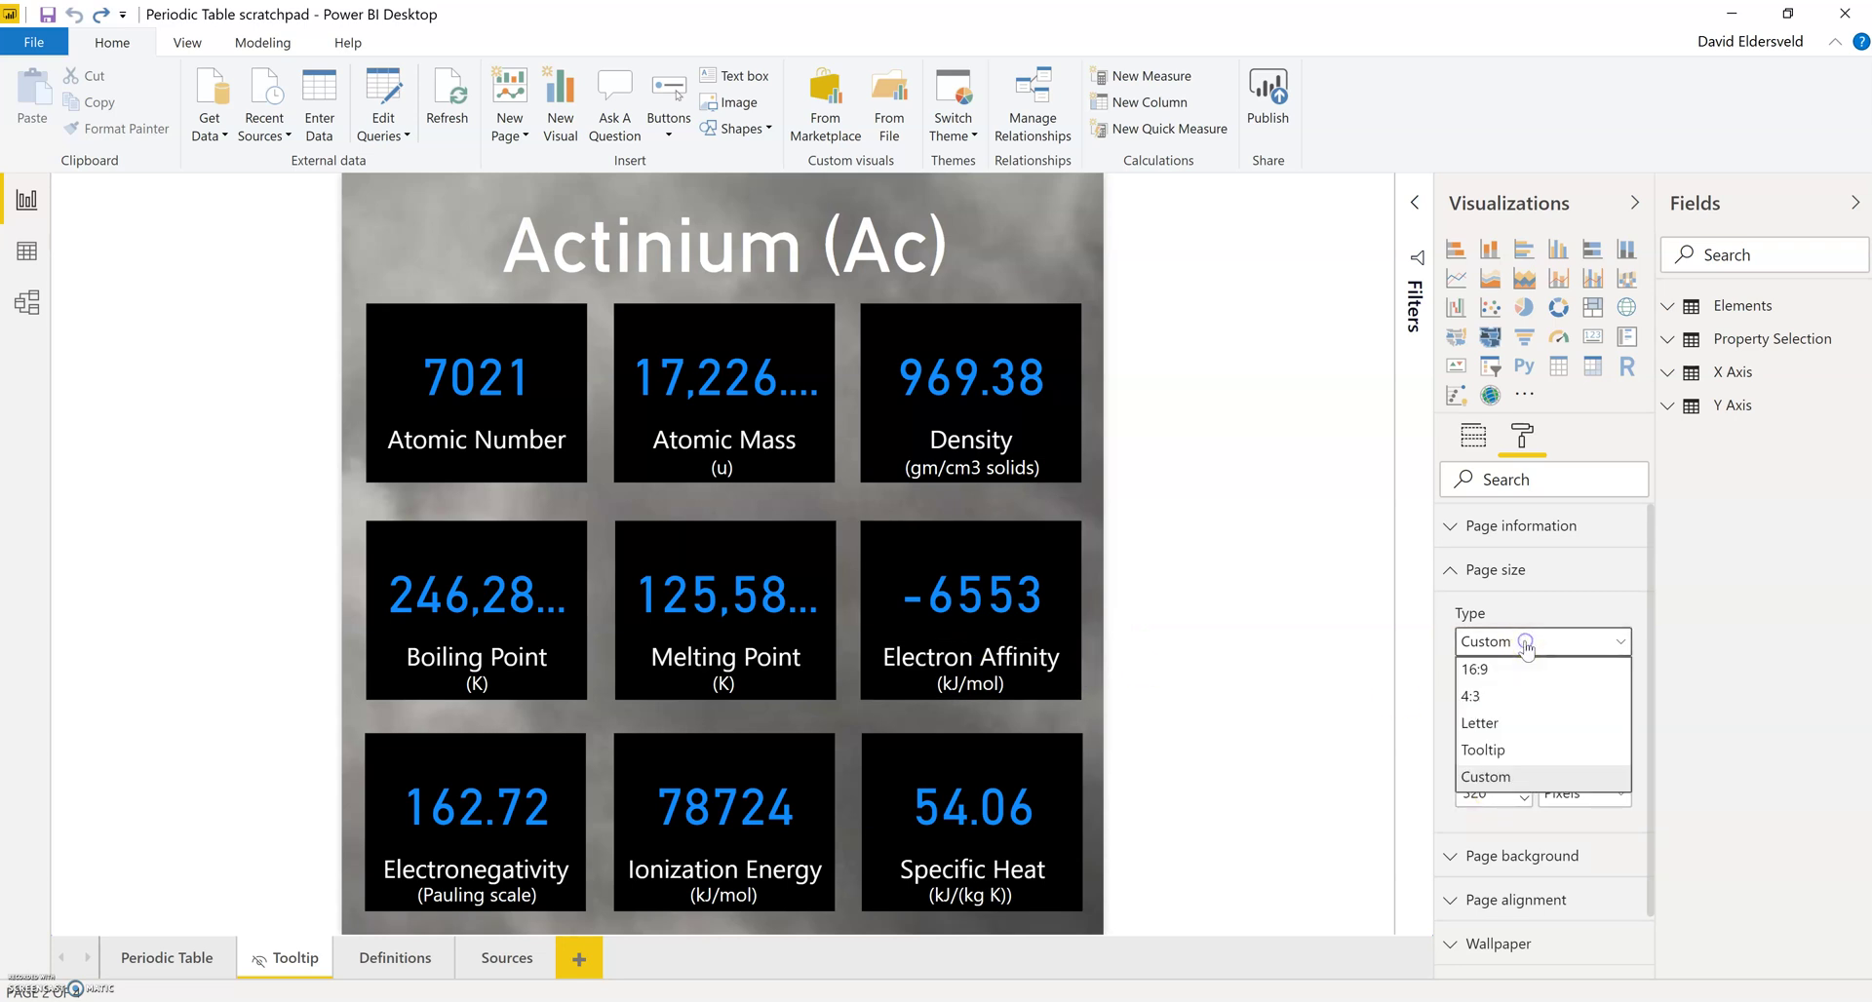
click(1499, 751)
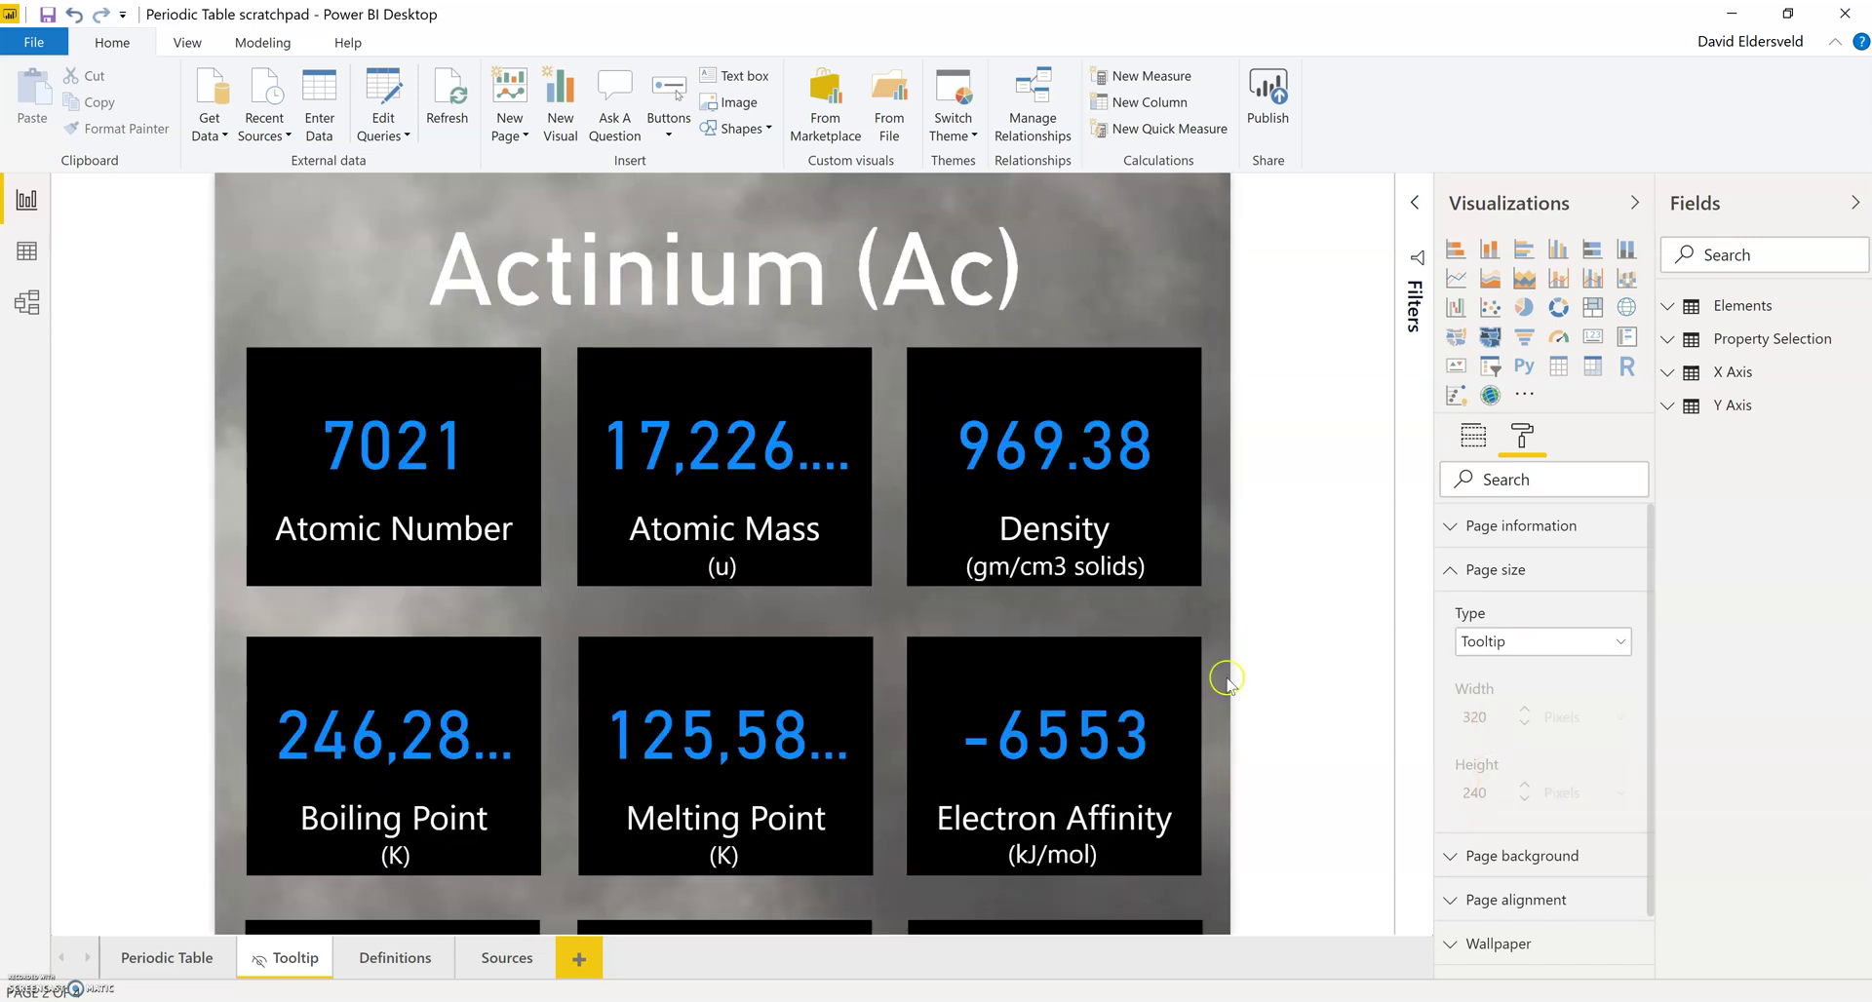
Step: Switch the page size type to Custom with a height of 320 pixels
click(1493, 640)
click(1485, 776)
double_click(1477, 792)
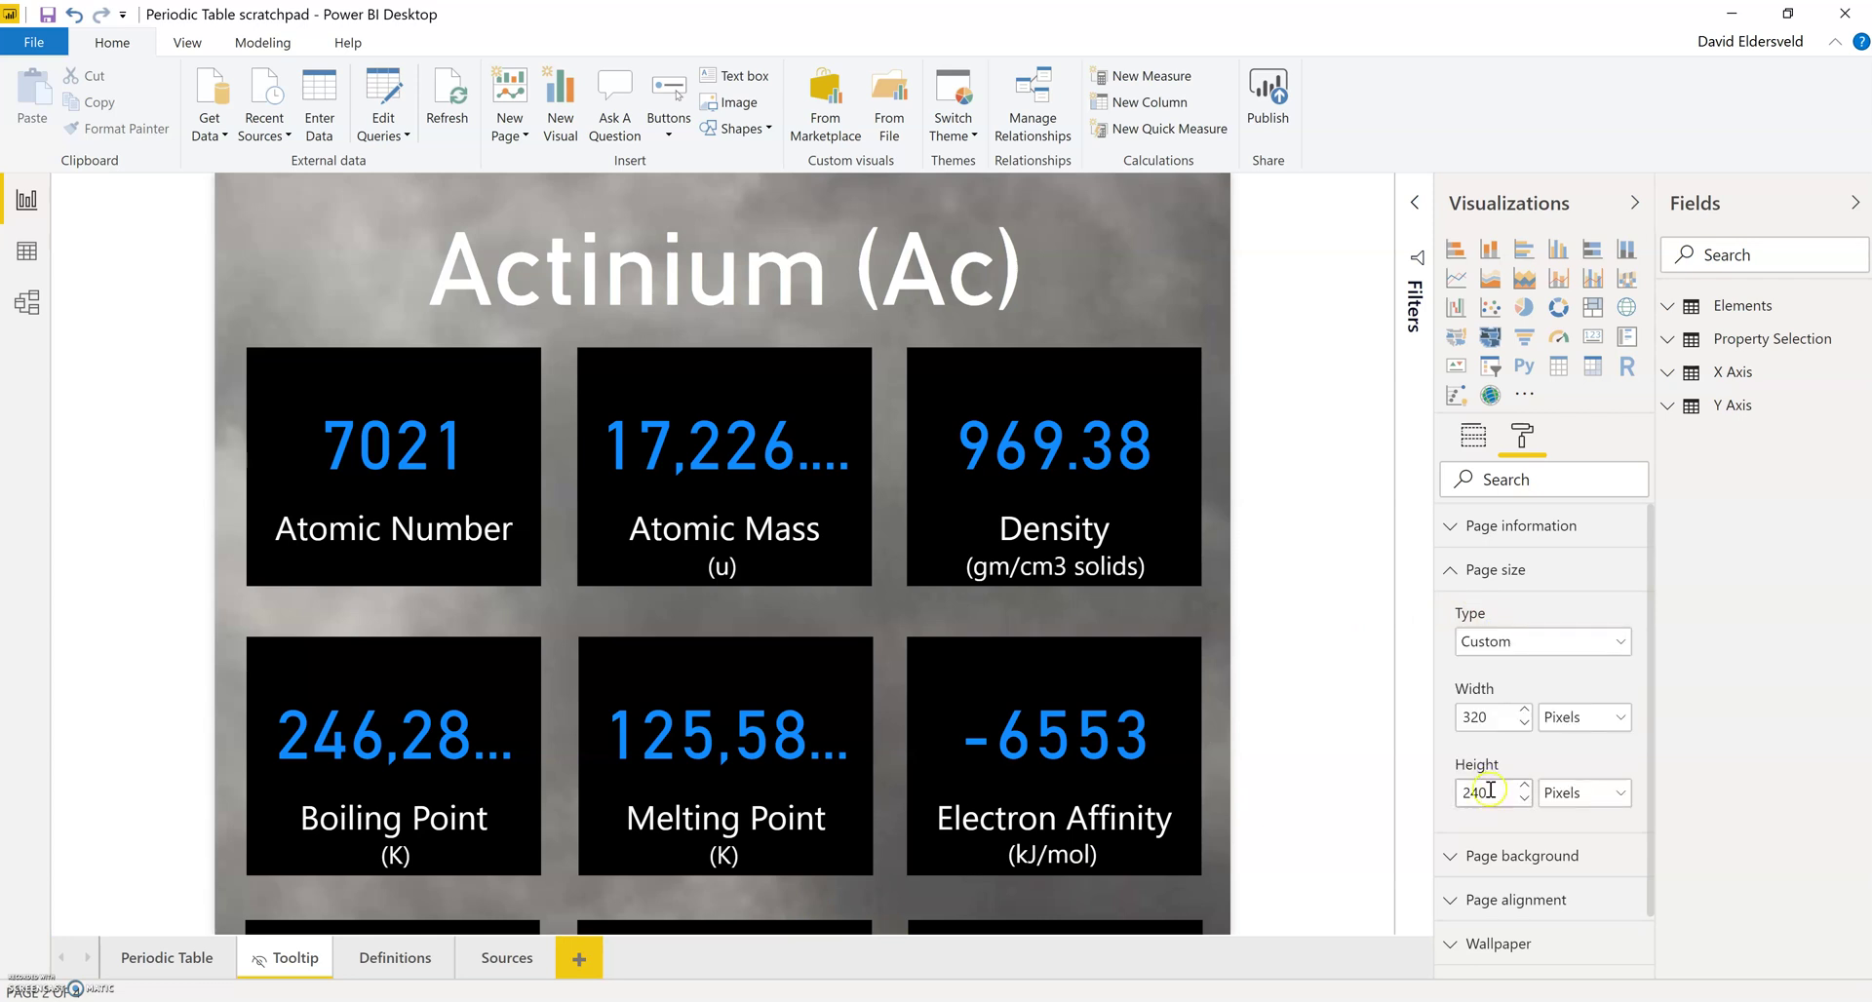
text(320)
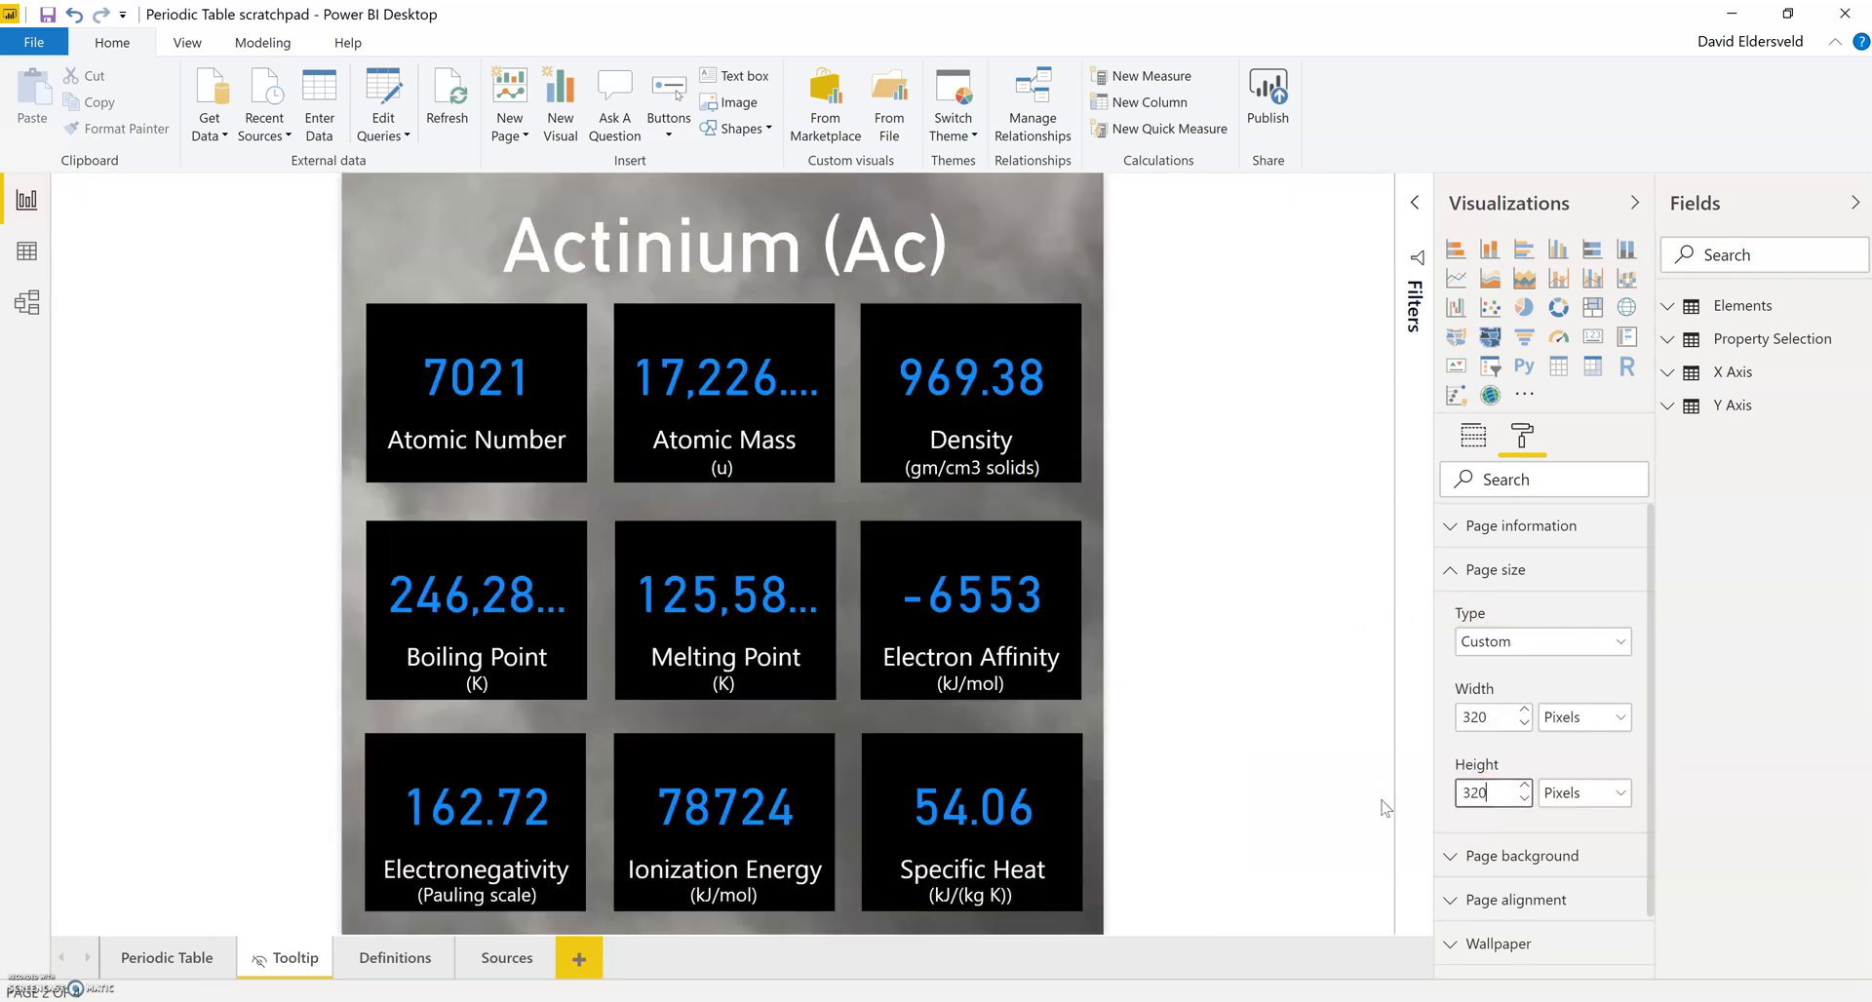
click(1220, 626)
Step: Select the Atomic Number card and expand the Elements table in the Fields pane
click(517, 368)
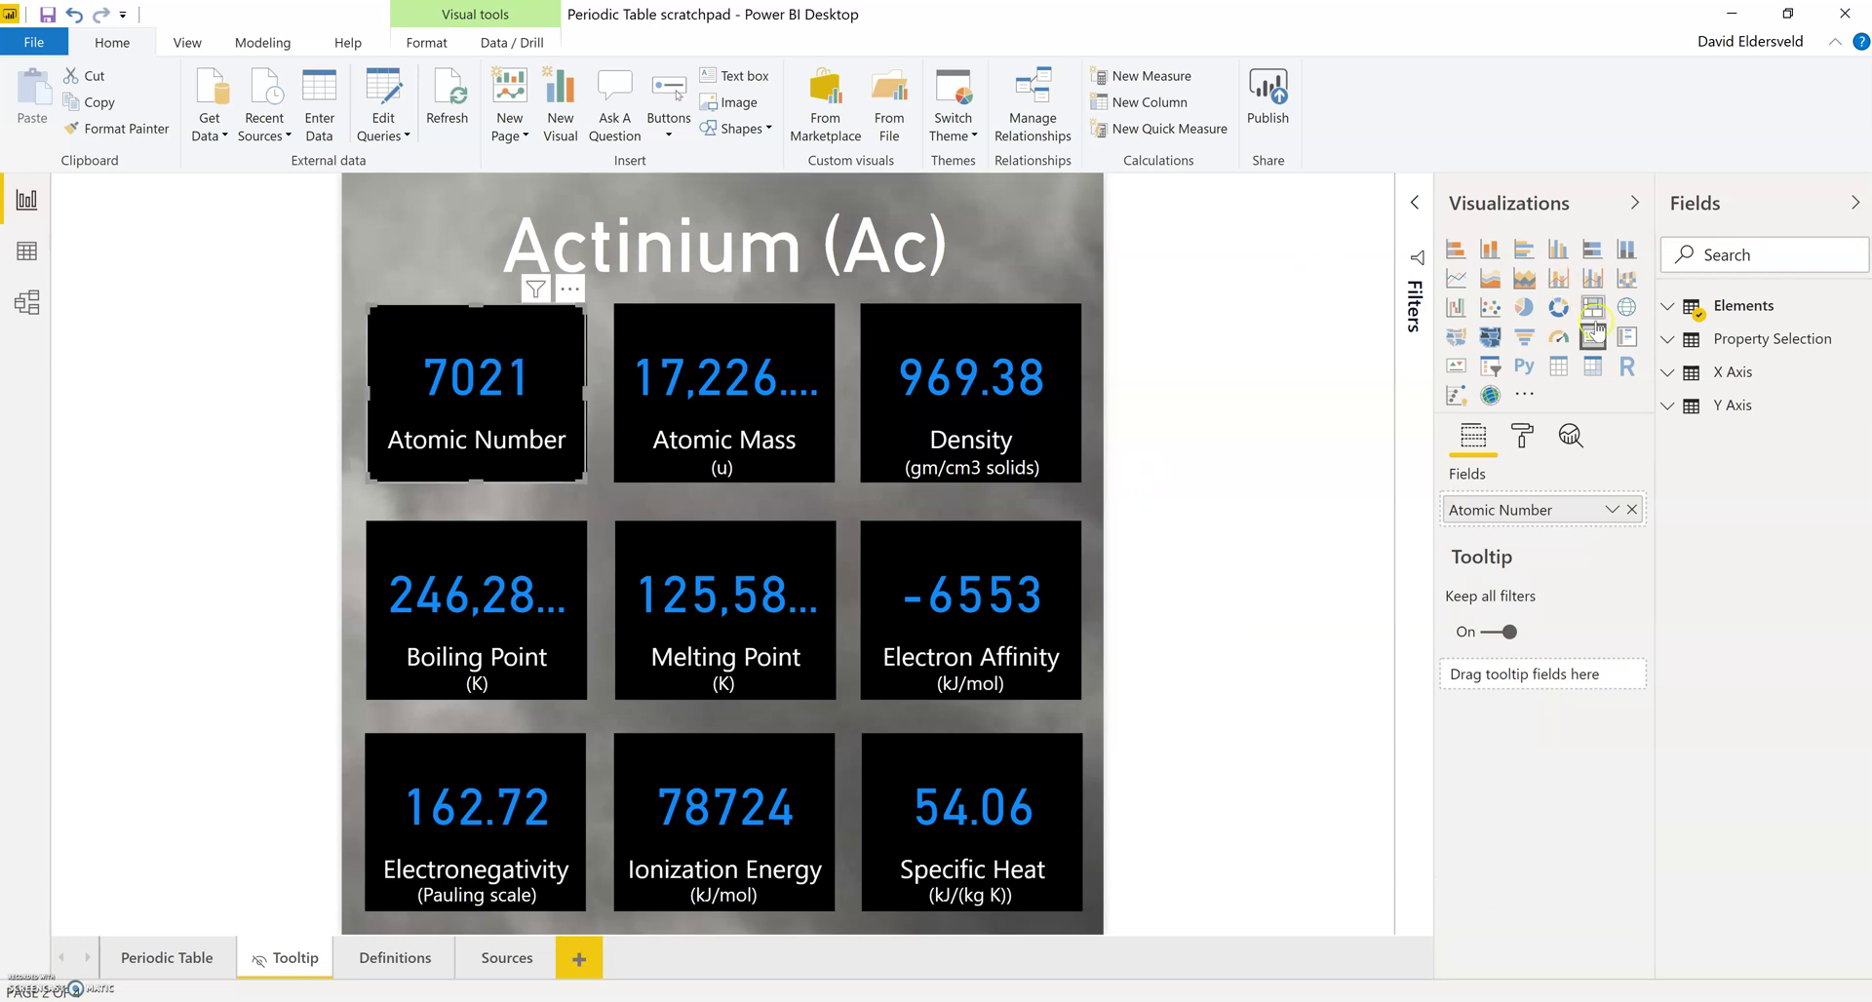
click(1670, 308)
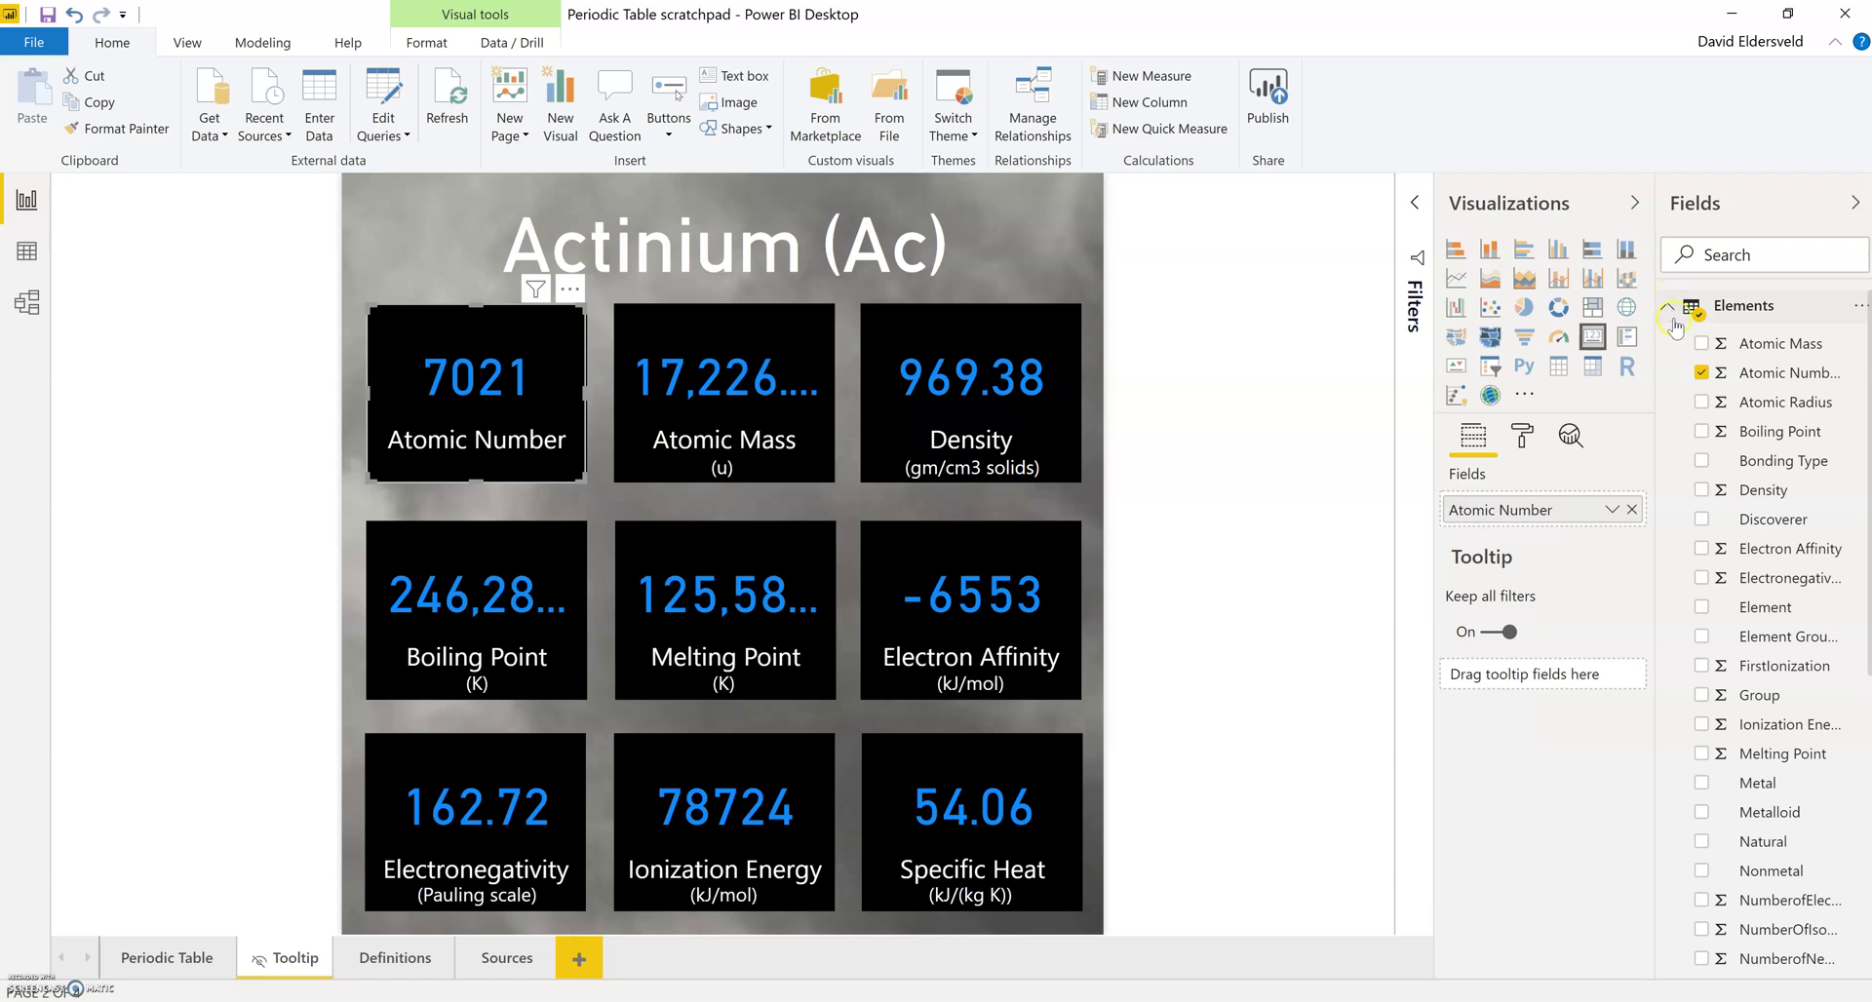
click(1747, 377)
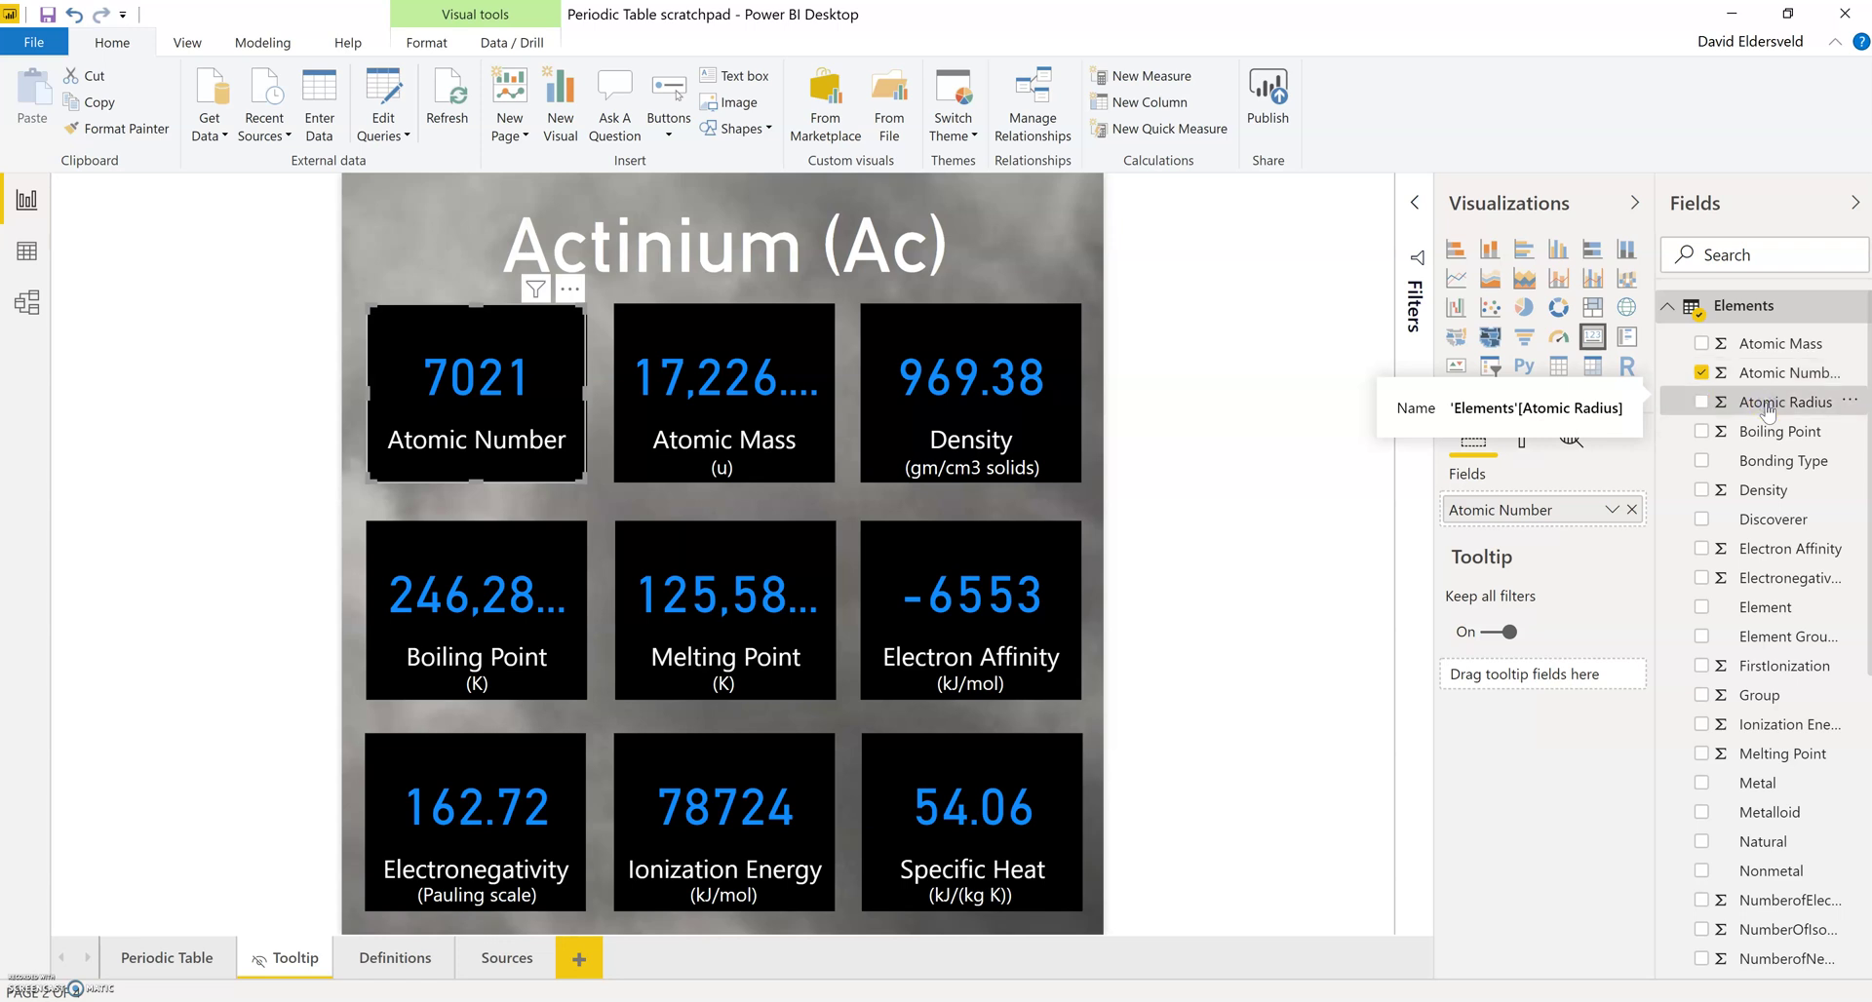
Step: Open and dismiss the Atomic Radius field's menu, then scroll the fields down to Title
click(1847, 401)
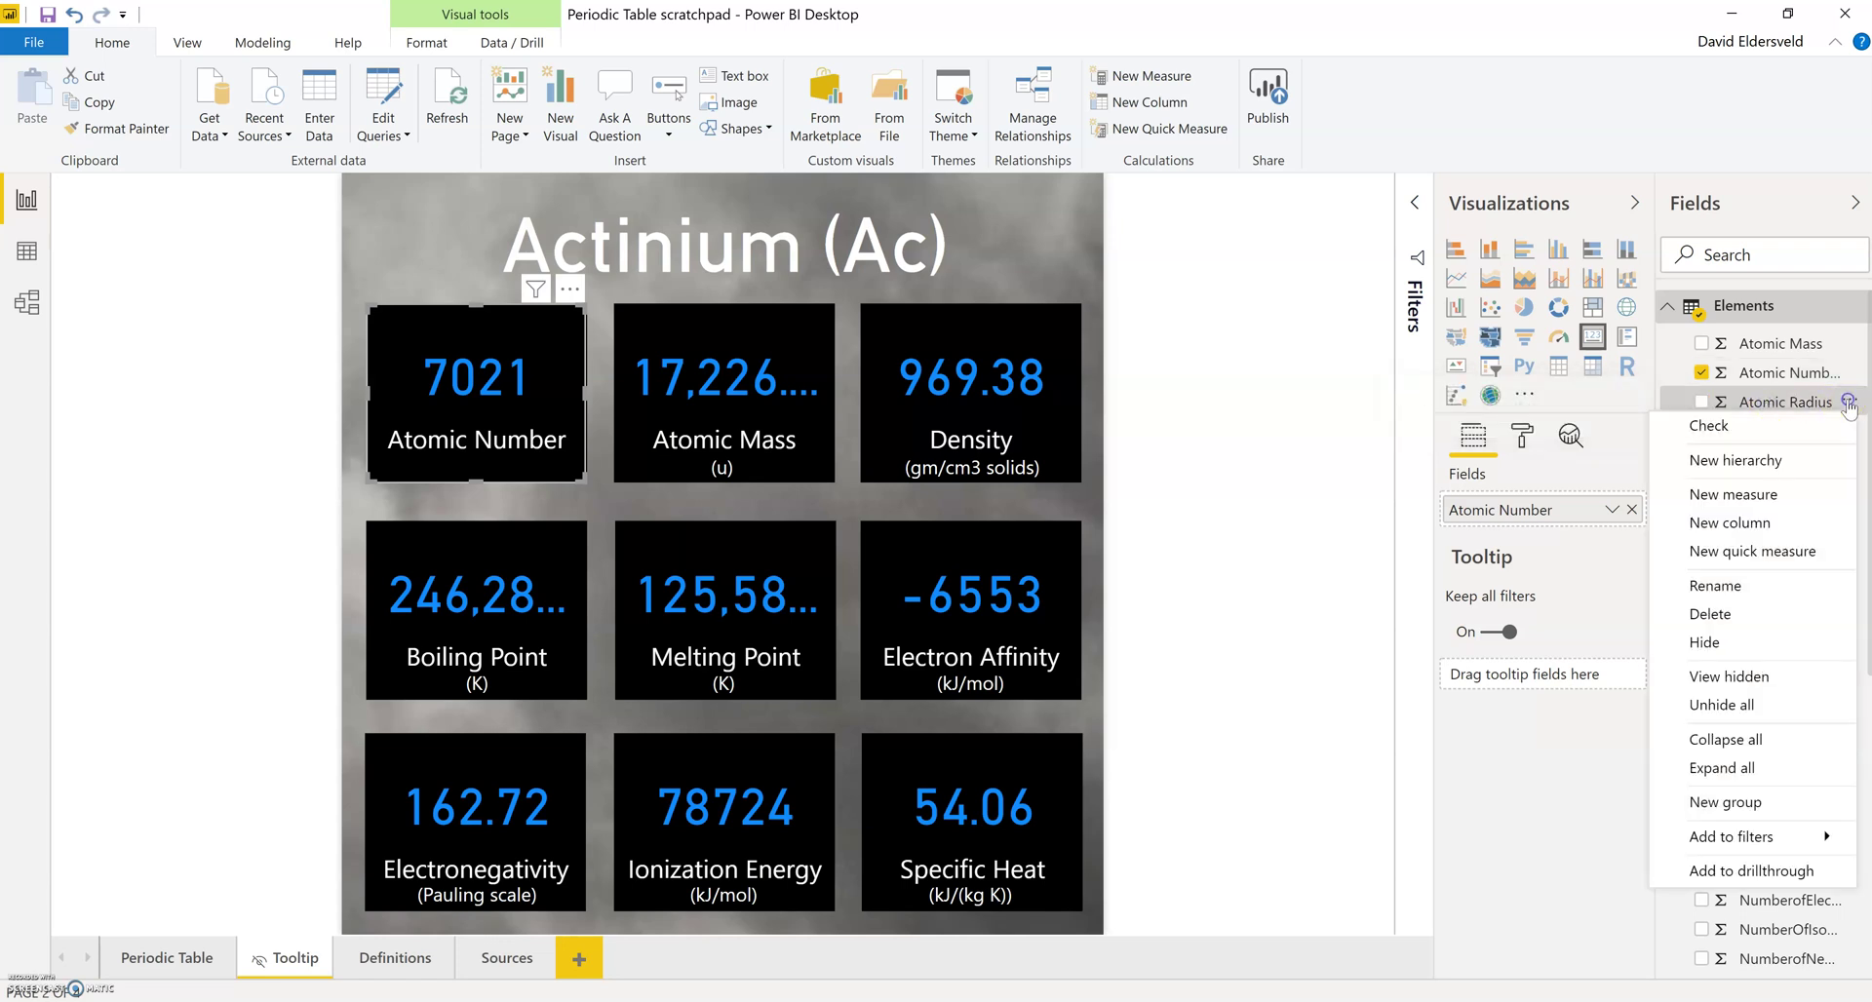
click(1774, 496)
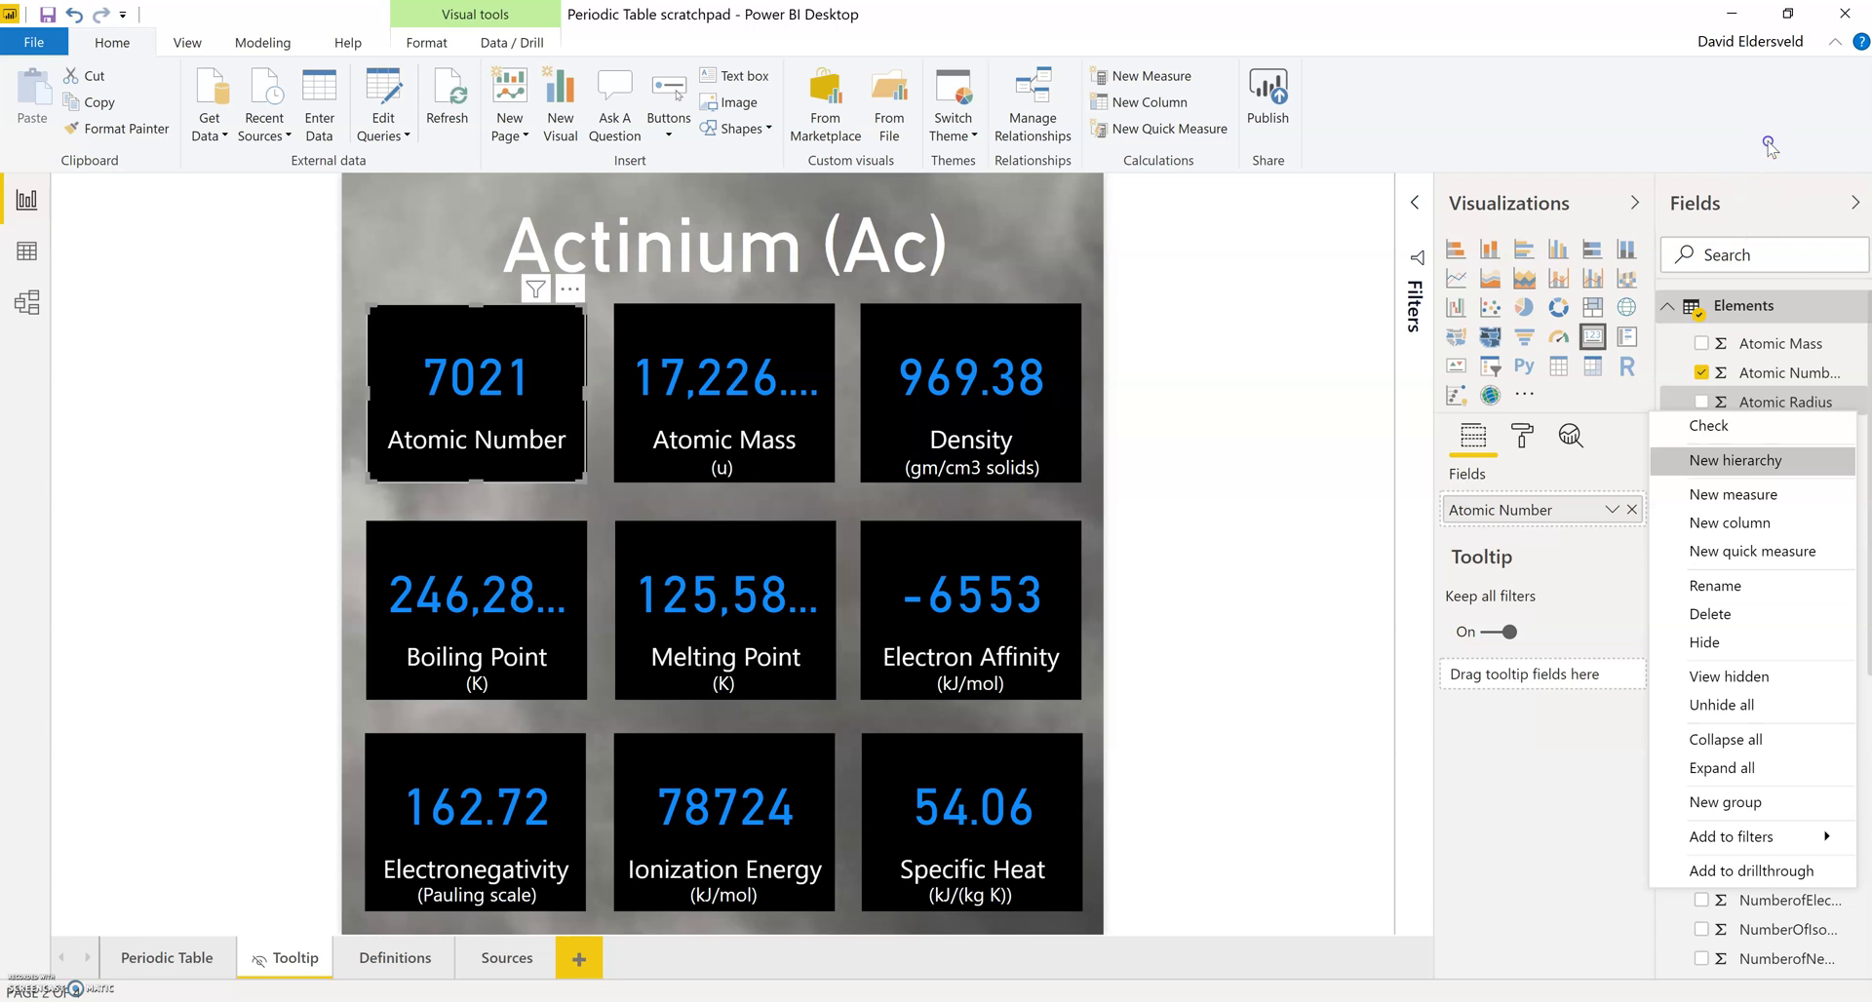
click(1329, 526)
scroll(1767, 597, down, 3)
scroll(1766, 597, down, 5)
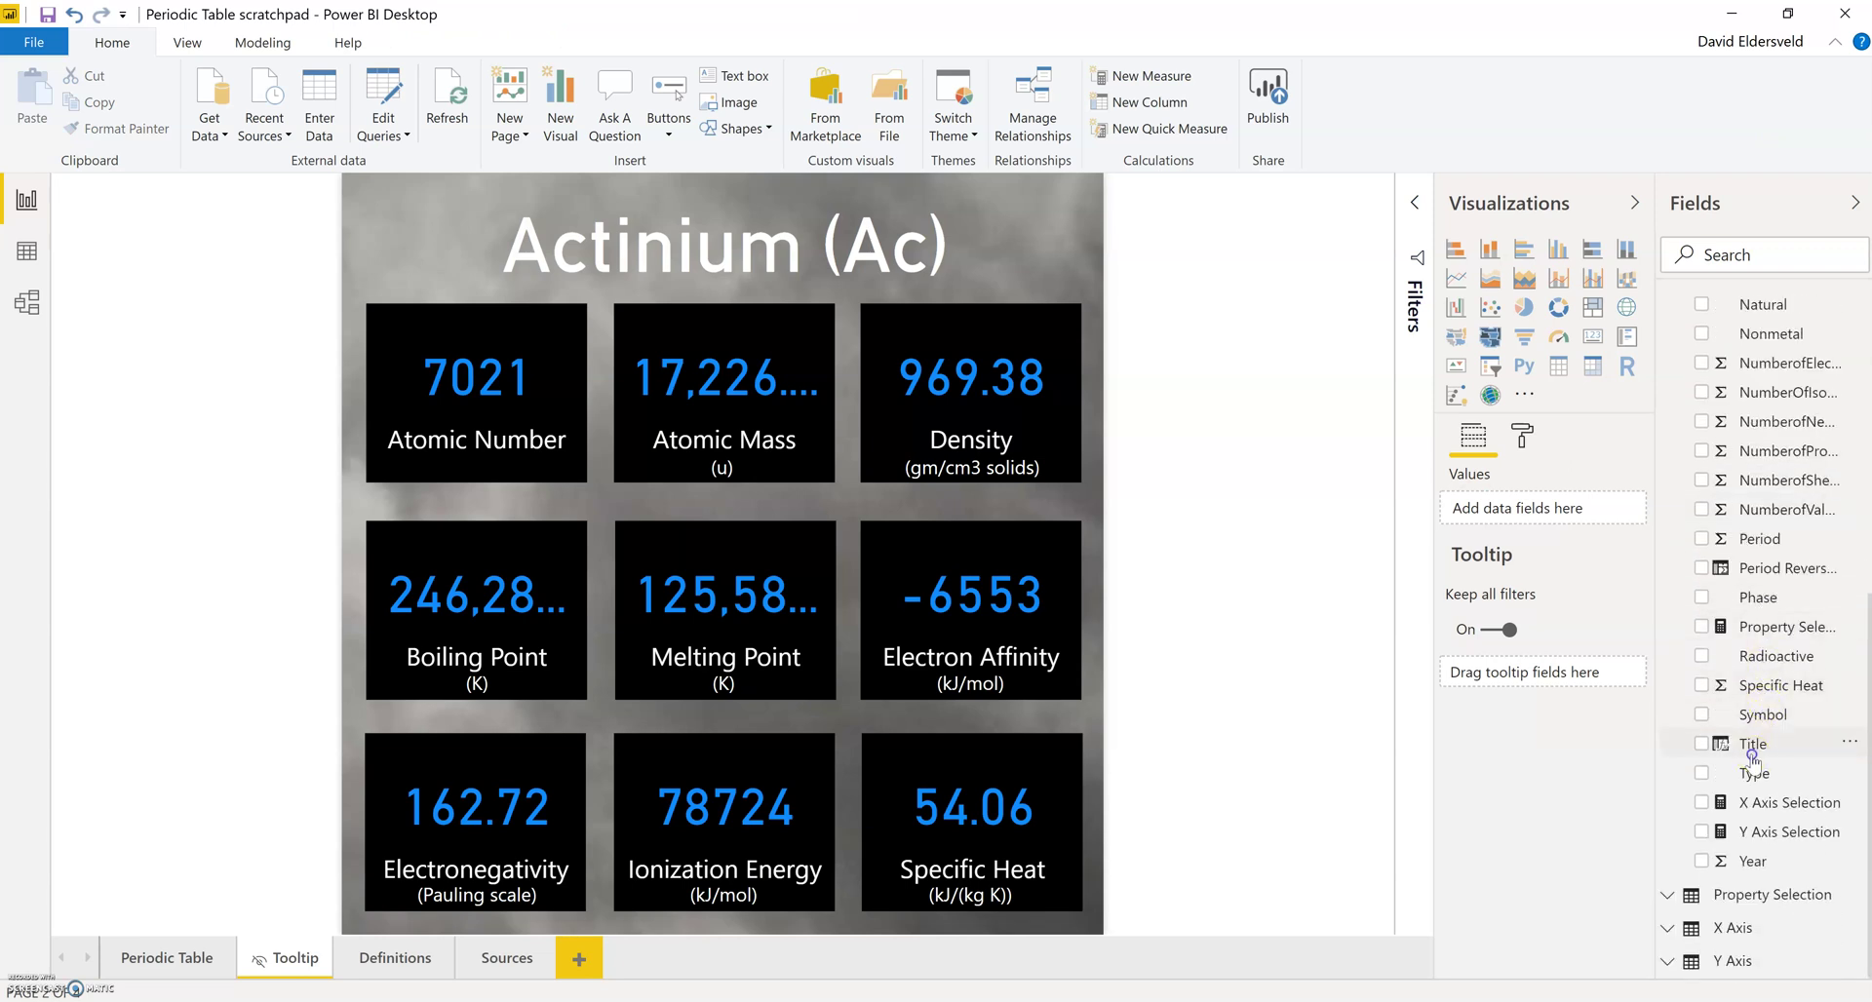
click(1752, 749)
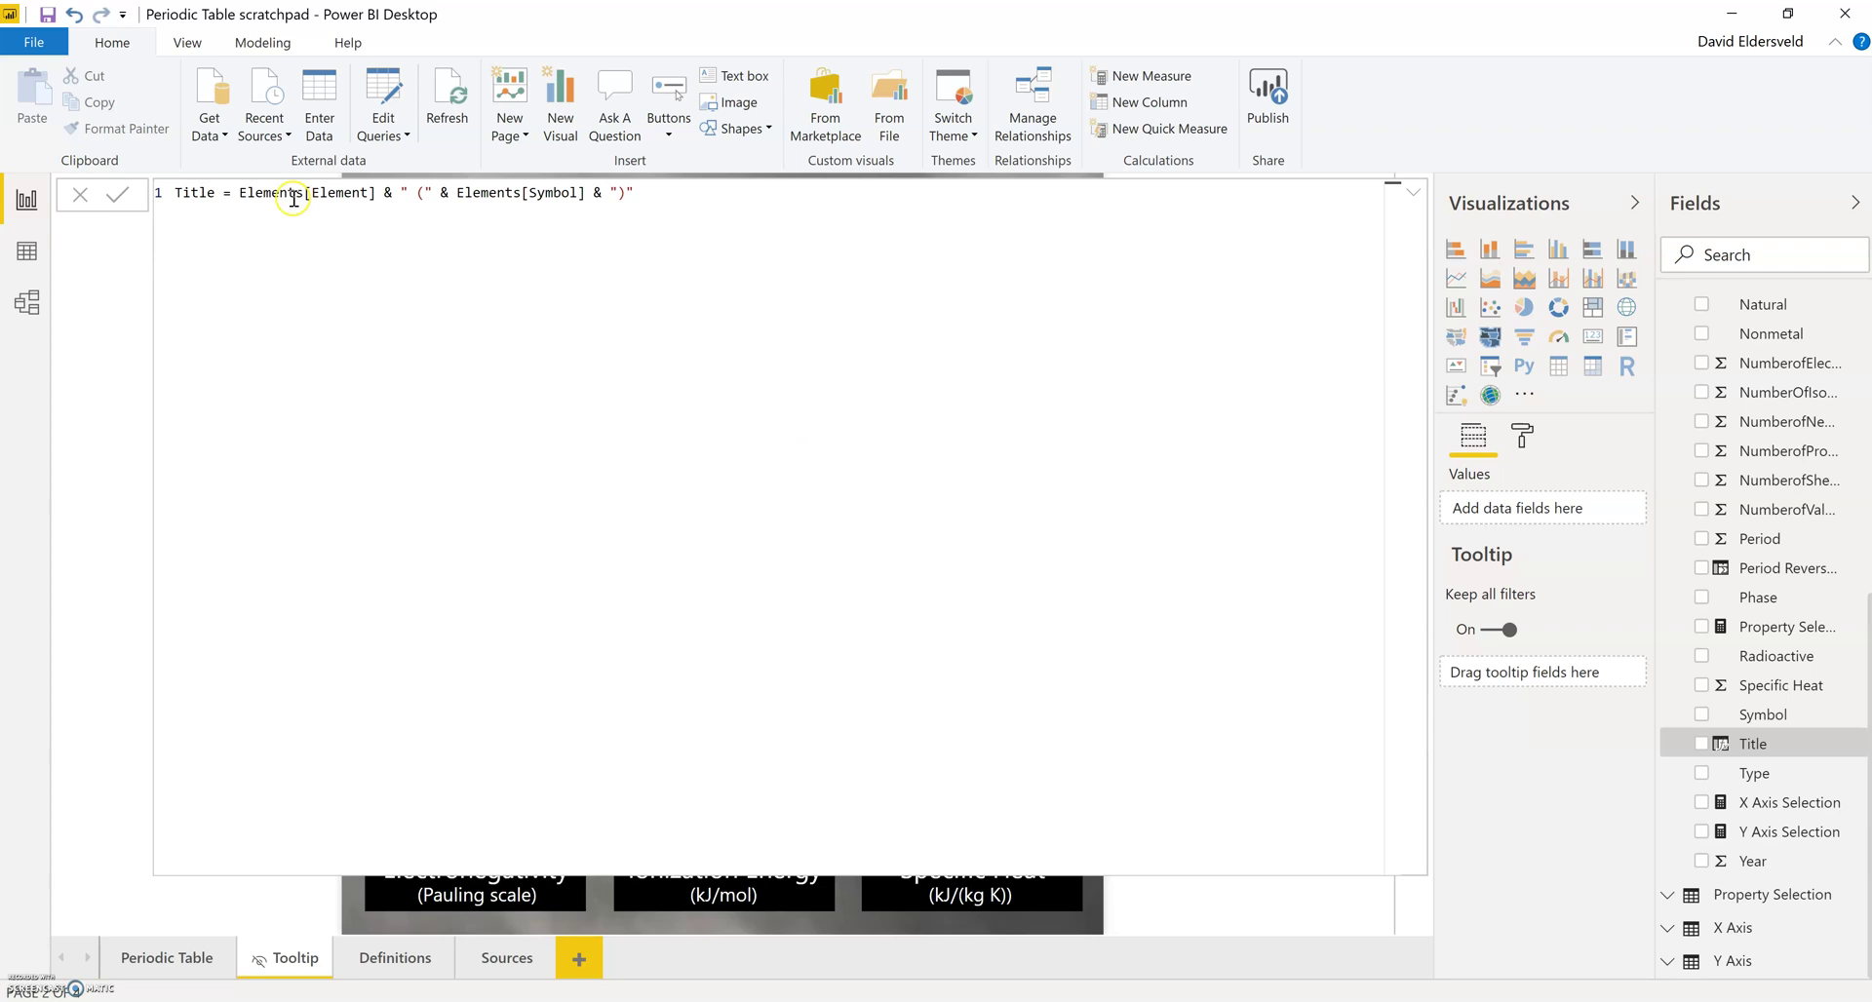
click(260, 194)
click(308, 923)
click(625, 337)
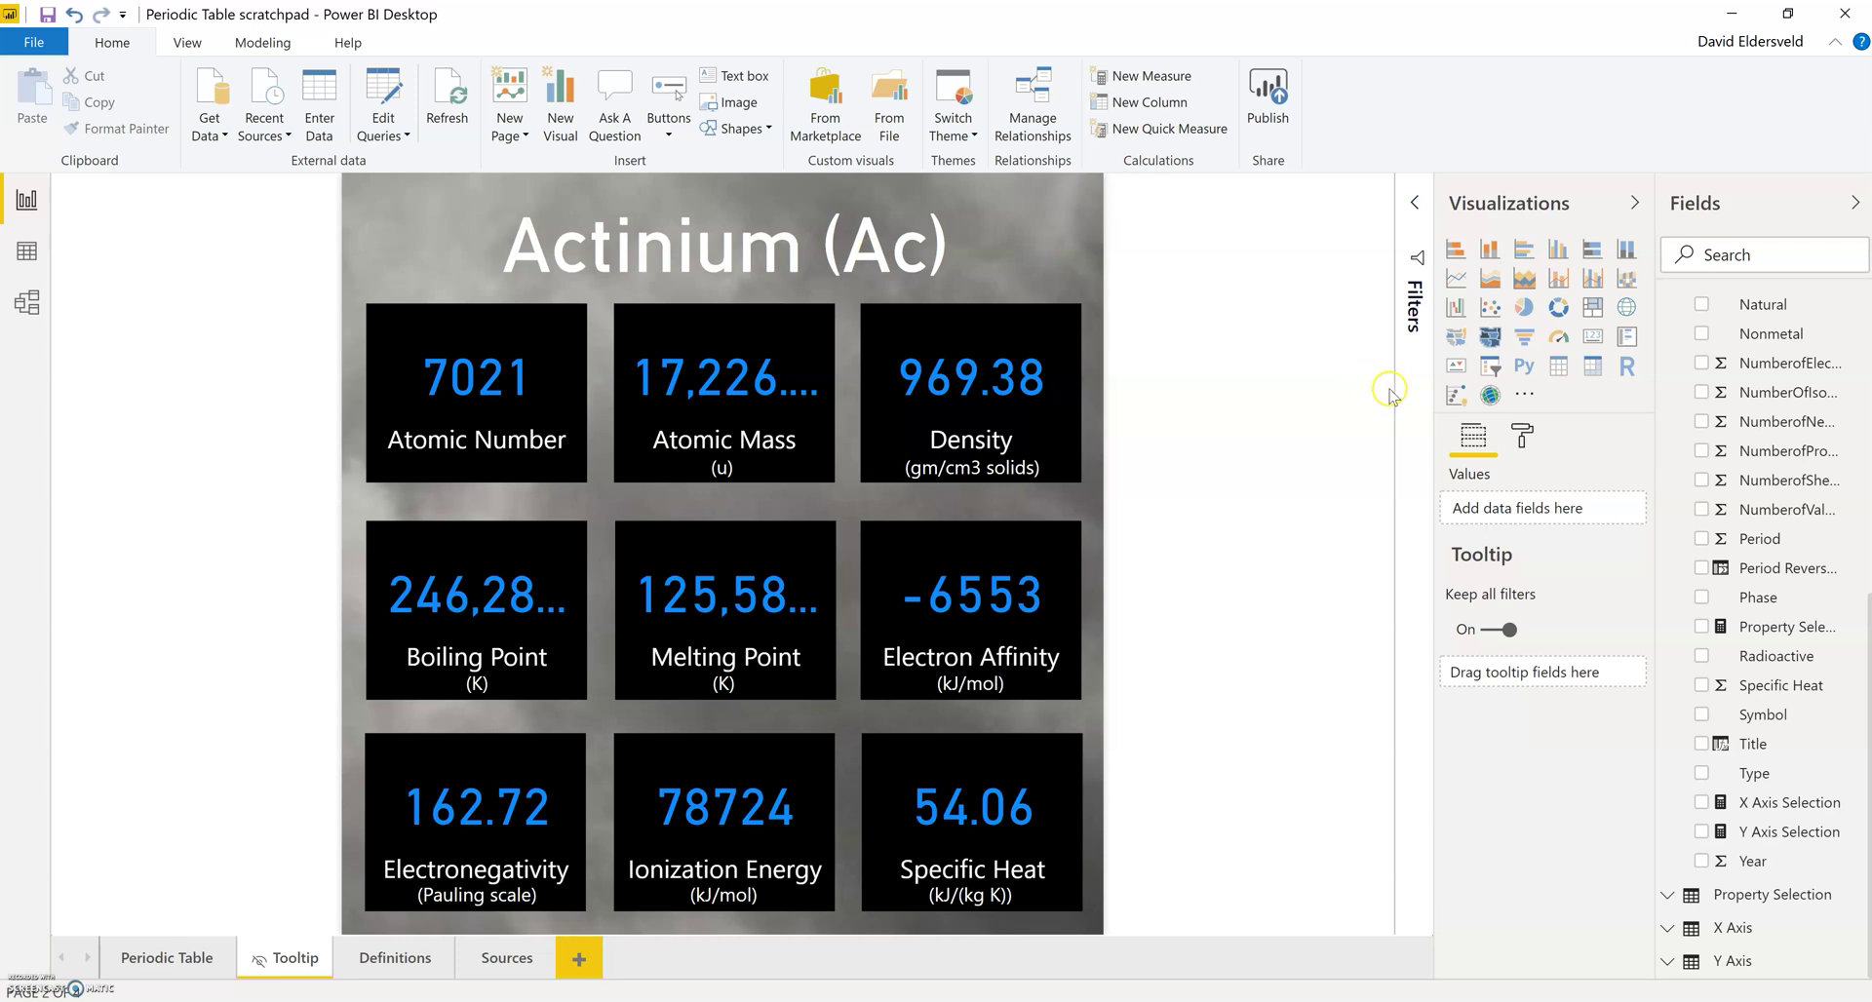
Step: Expand Page information and switch the Tooltip setting off and back on
click(1520, 439)
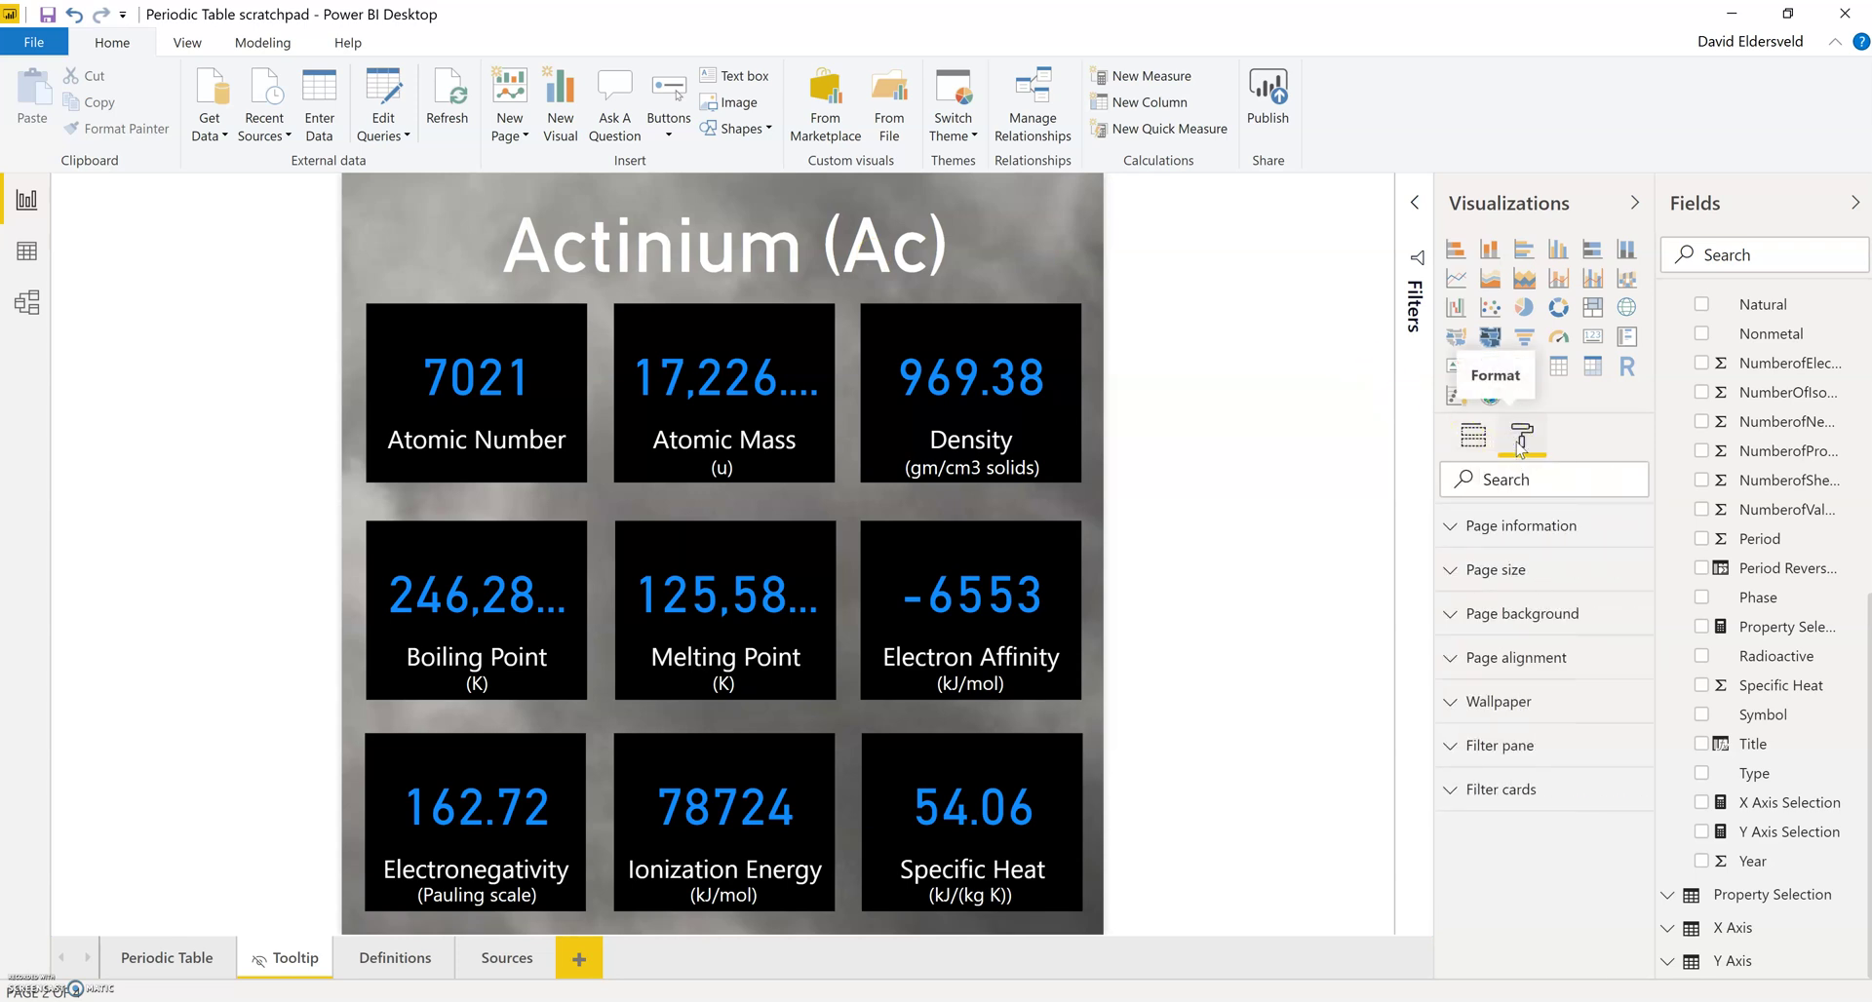
click(1514, 517)
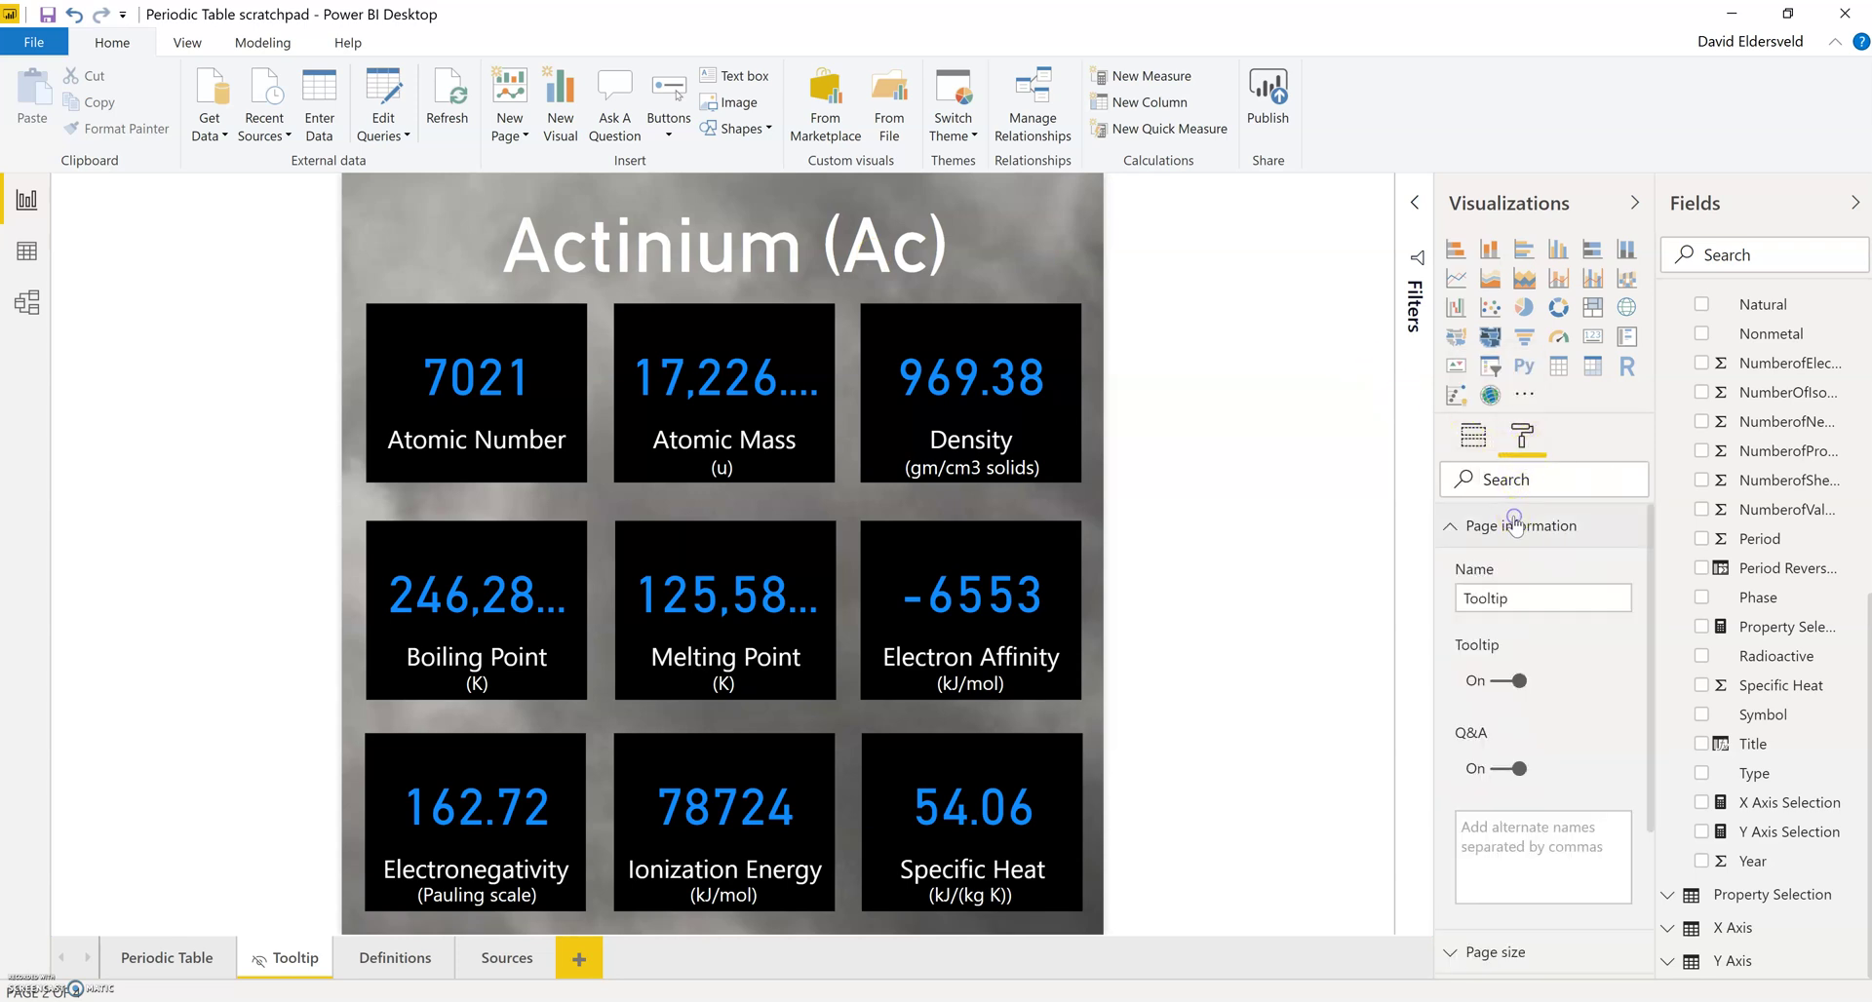
click(1521, 686)
click(1521, 686)
Step: Delete the Density, Atomic Mass and Atomic Number cards, then expand Page background settings
click(957, 318)
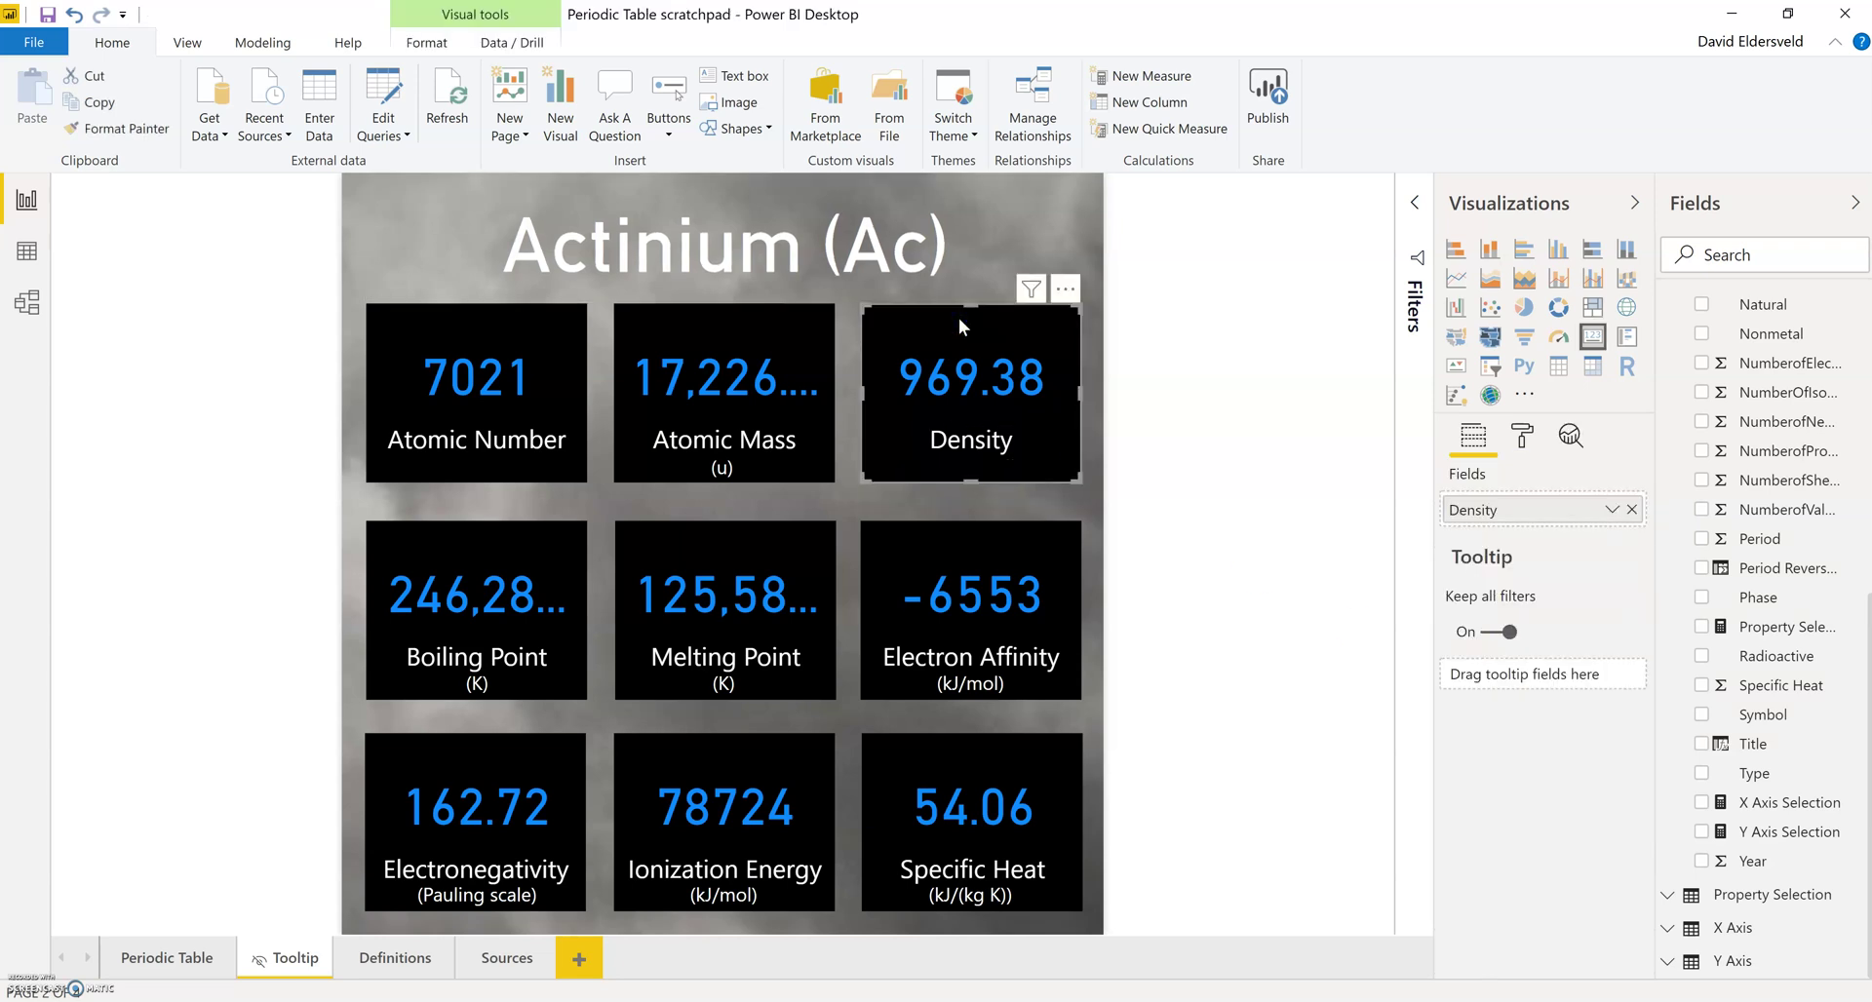
key(Delete)
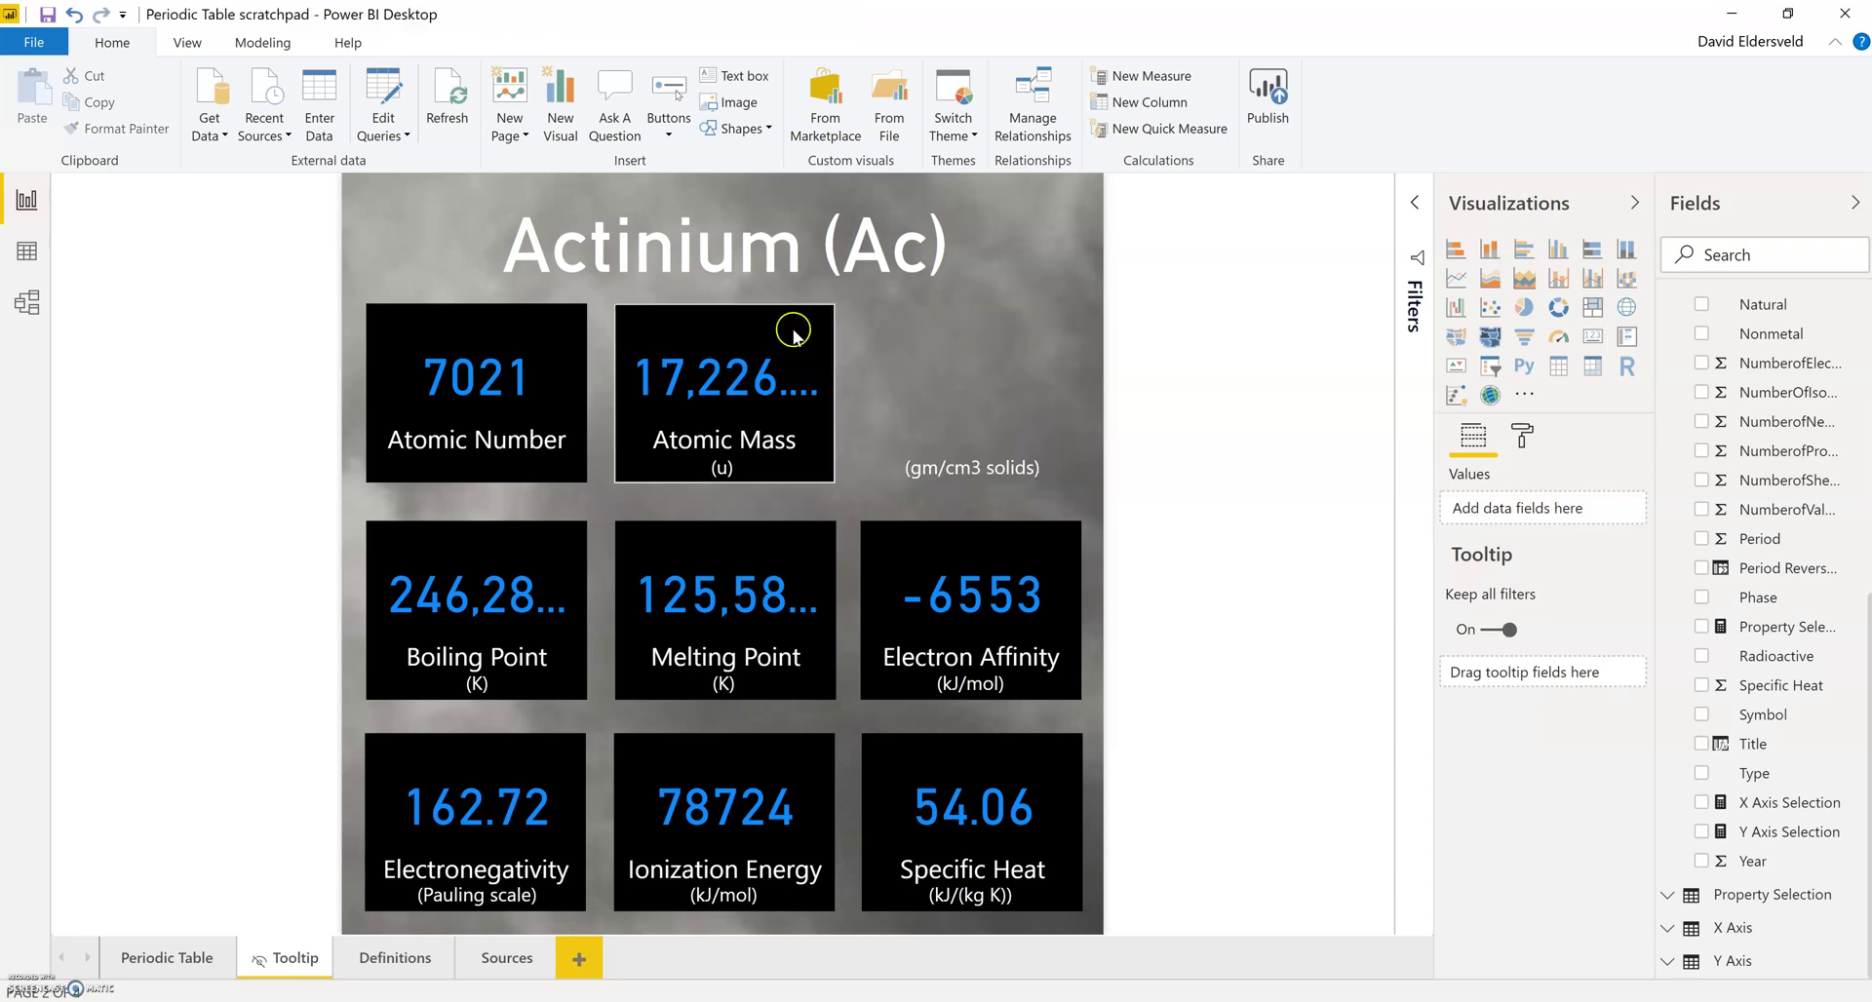
click(716, 339)
key(Delete)
click(556, 367)
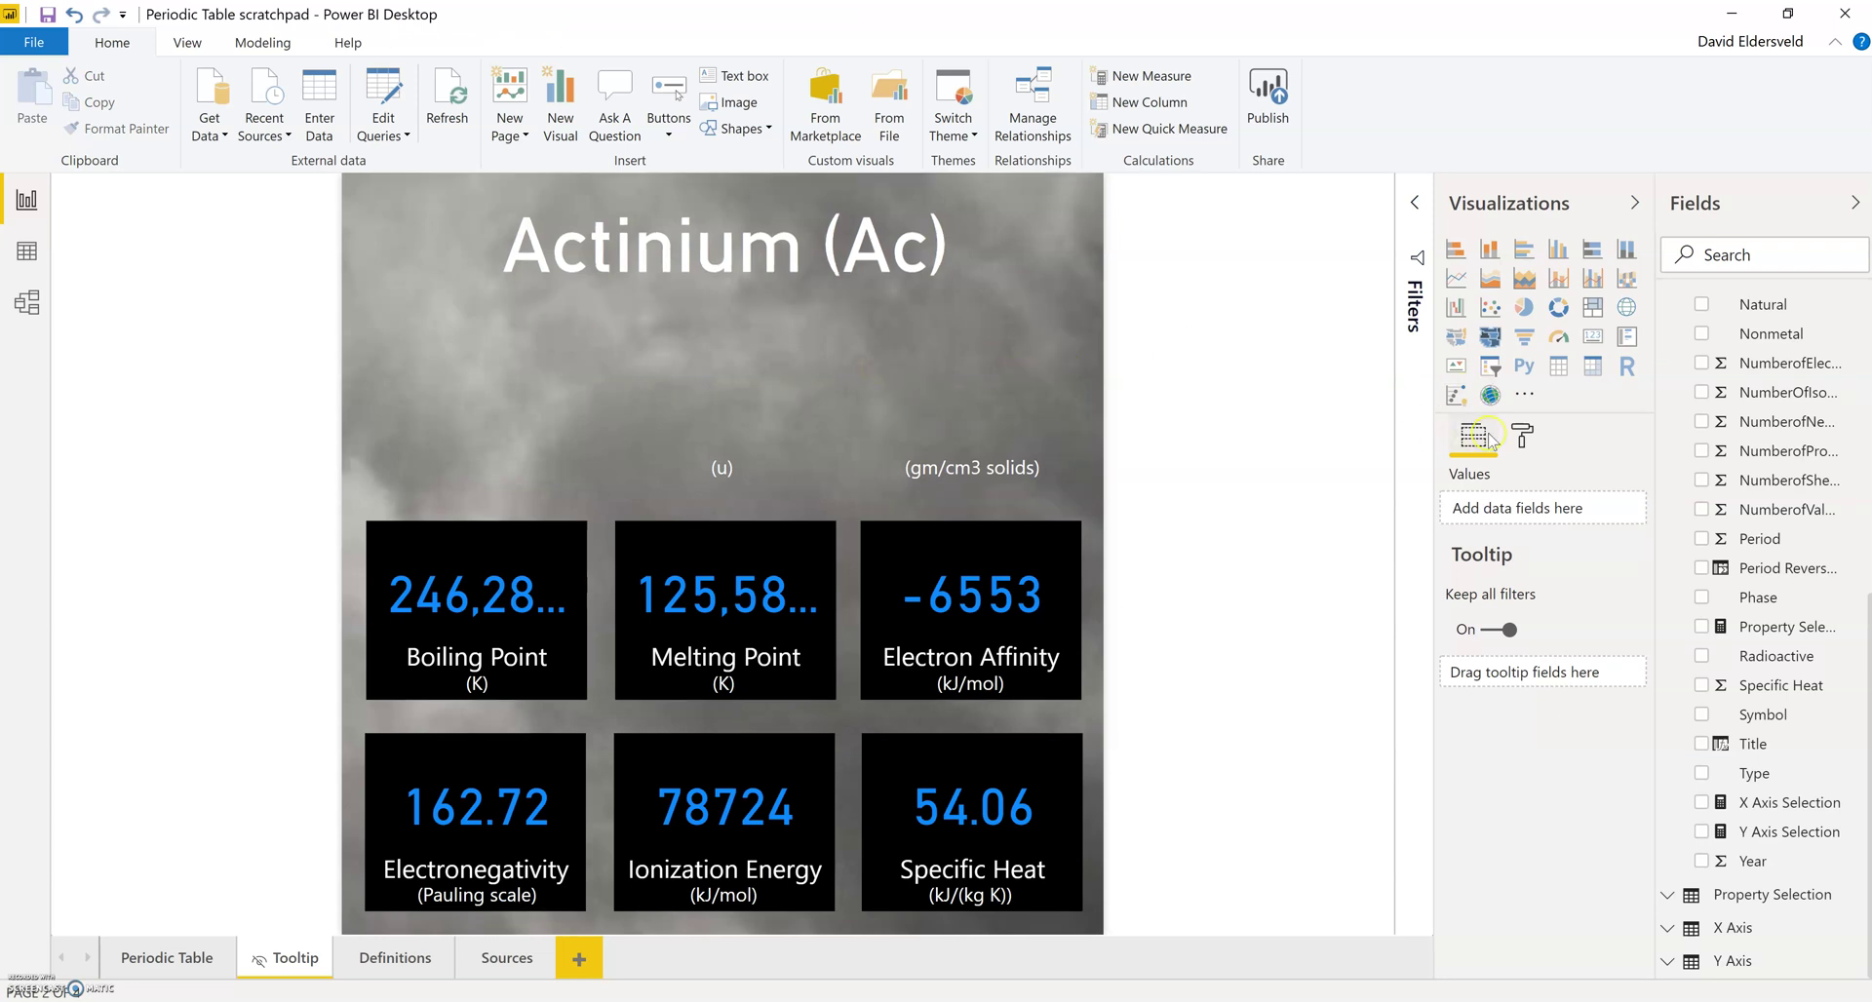
click(1522, 436)
click(1506, 634)
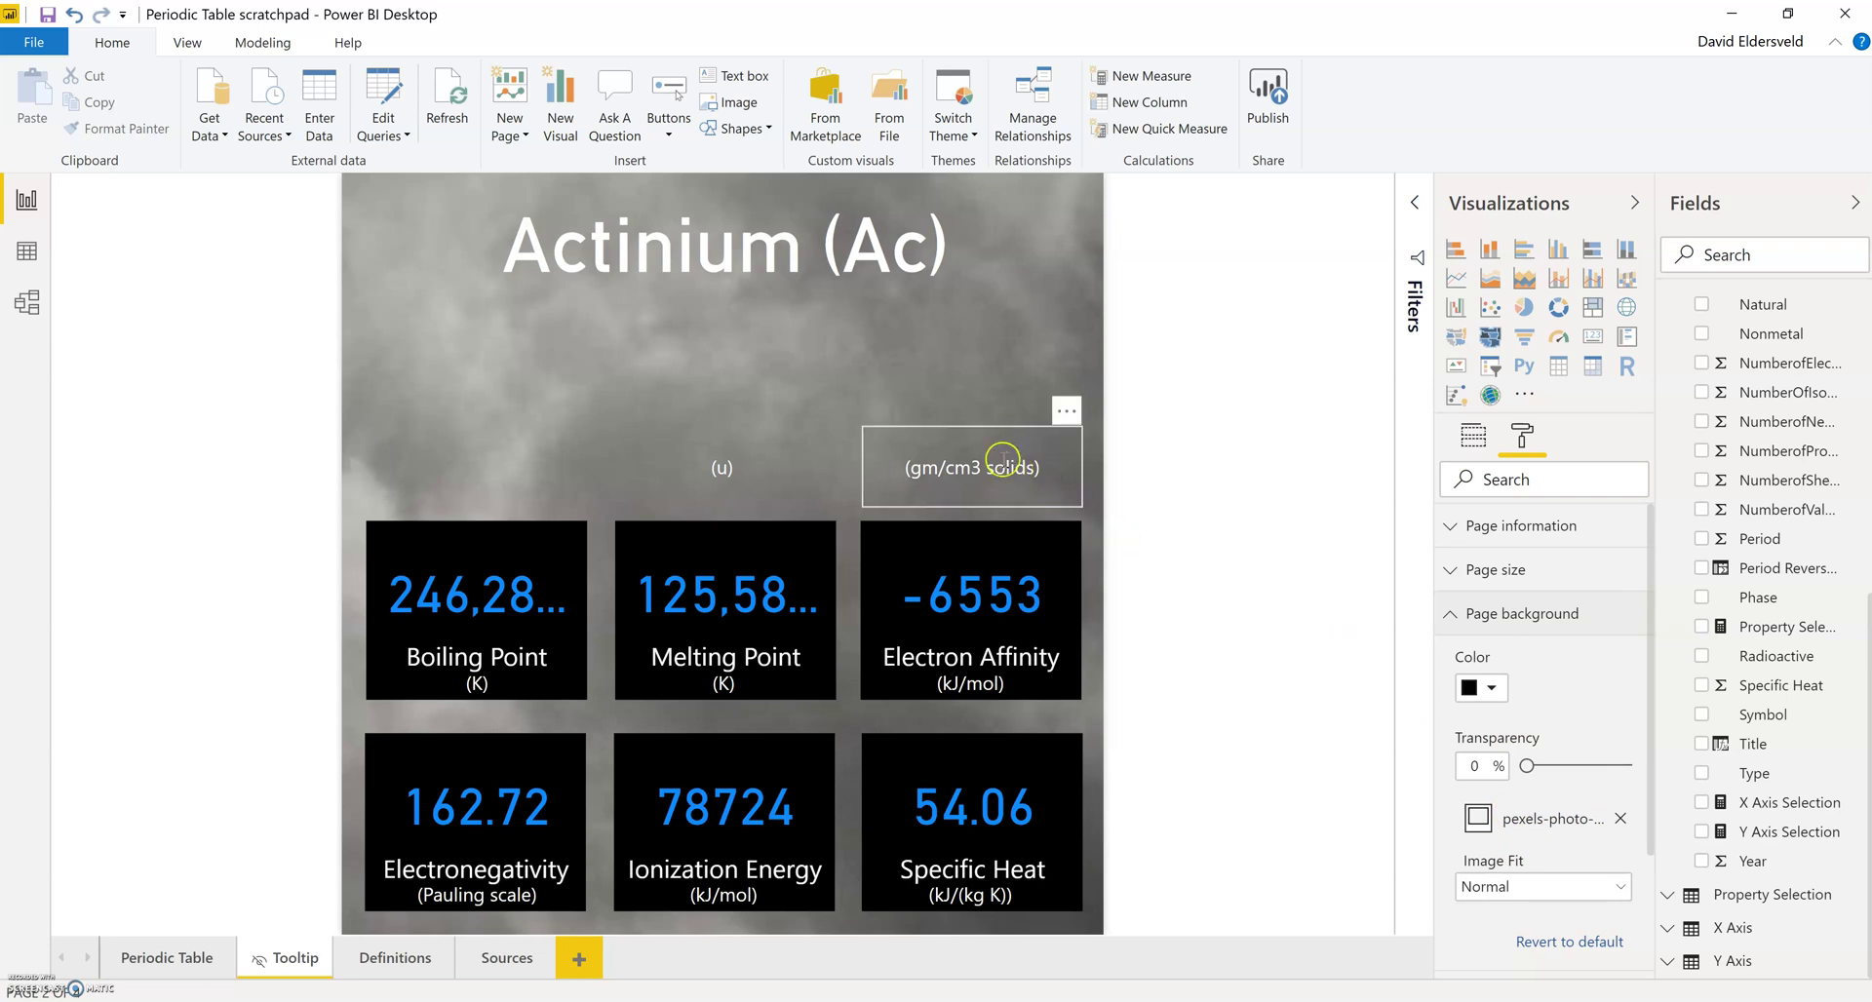
Step: Edit the (gm/cm3 solids) label, then select the Electron Affinity card to view its fields
click(1004, 466)
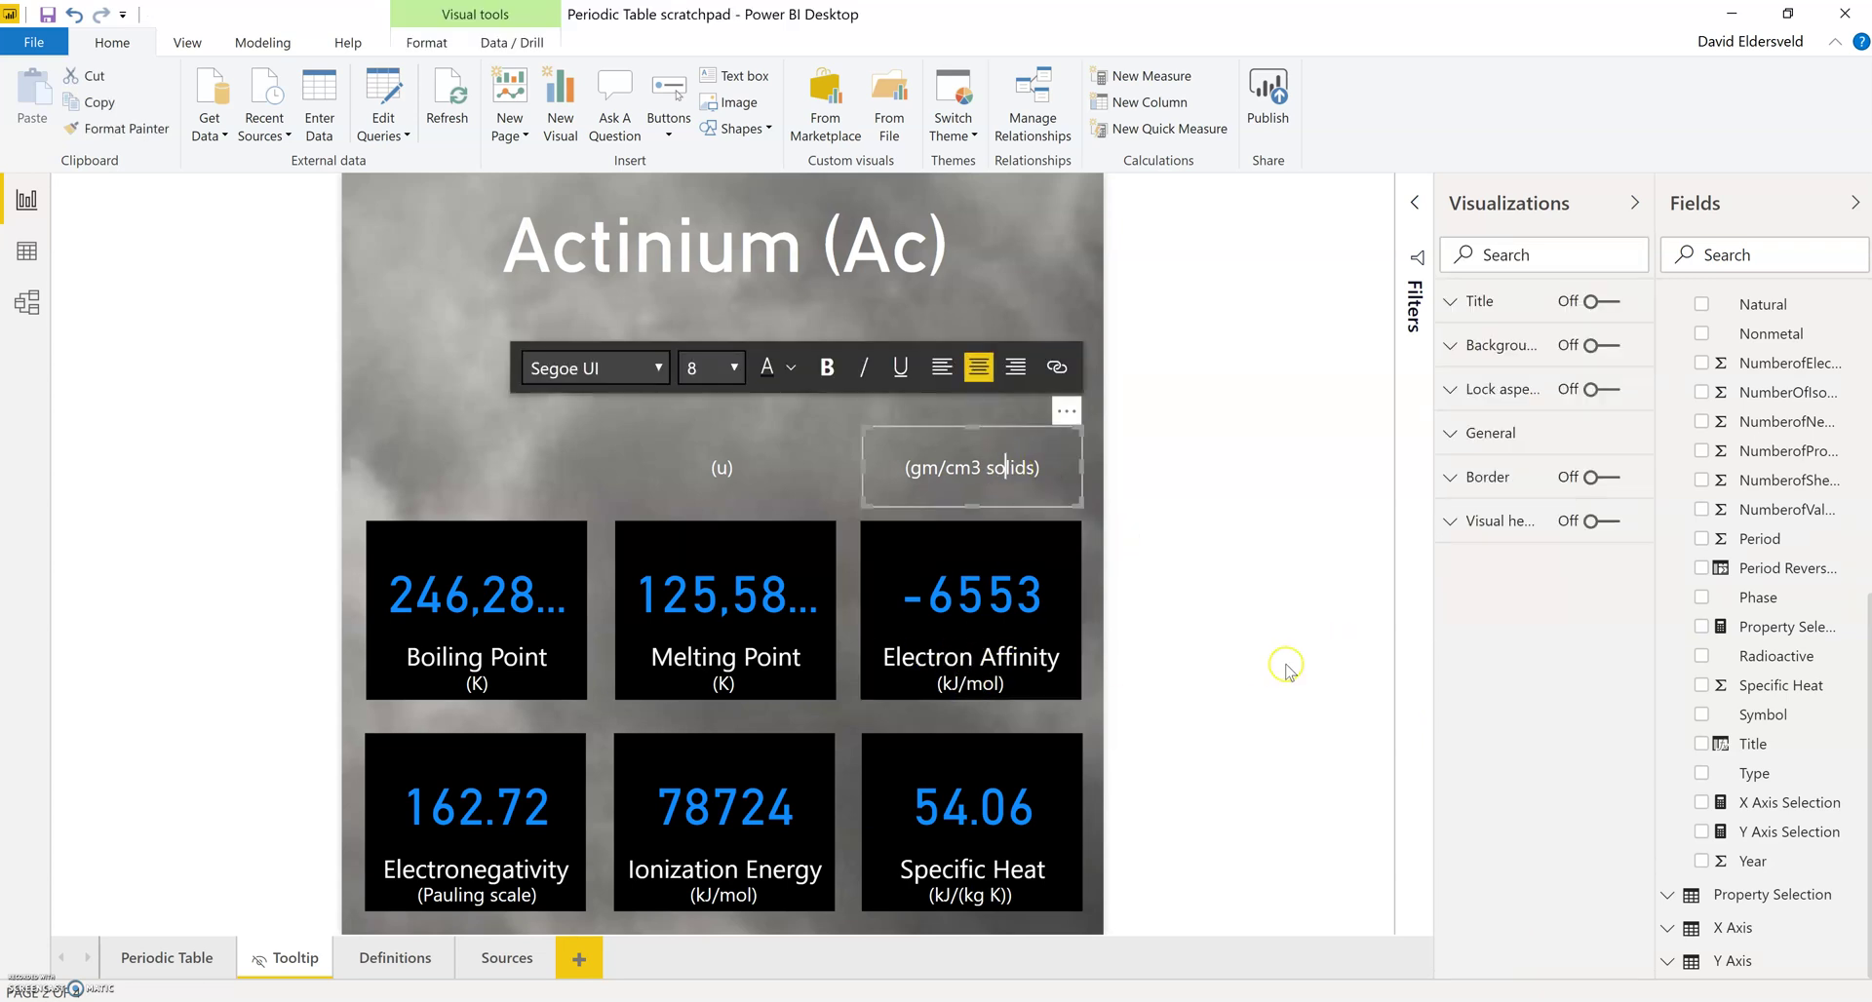
click(1655, 577)
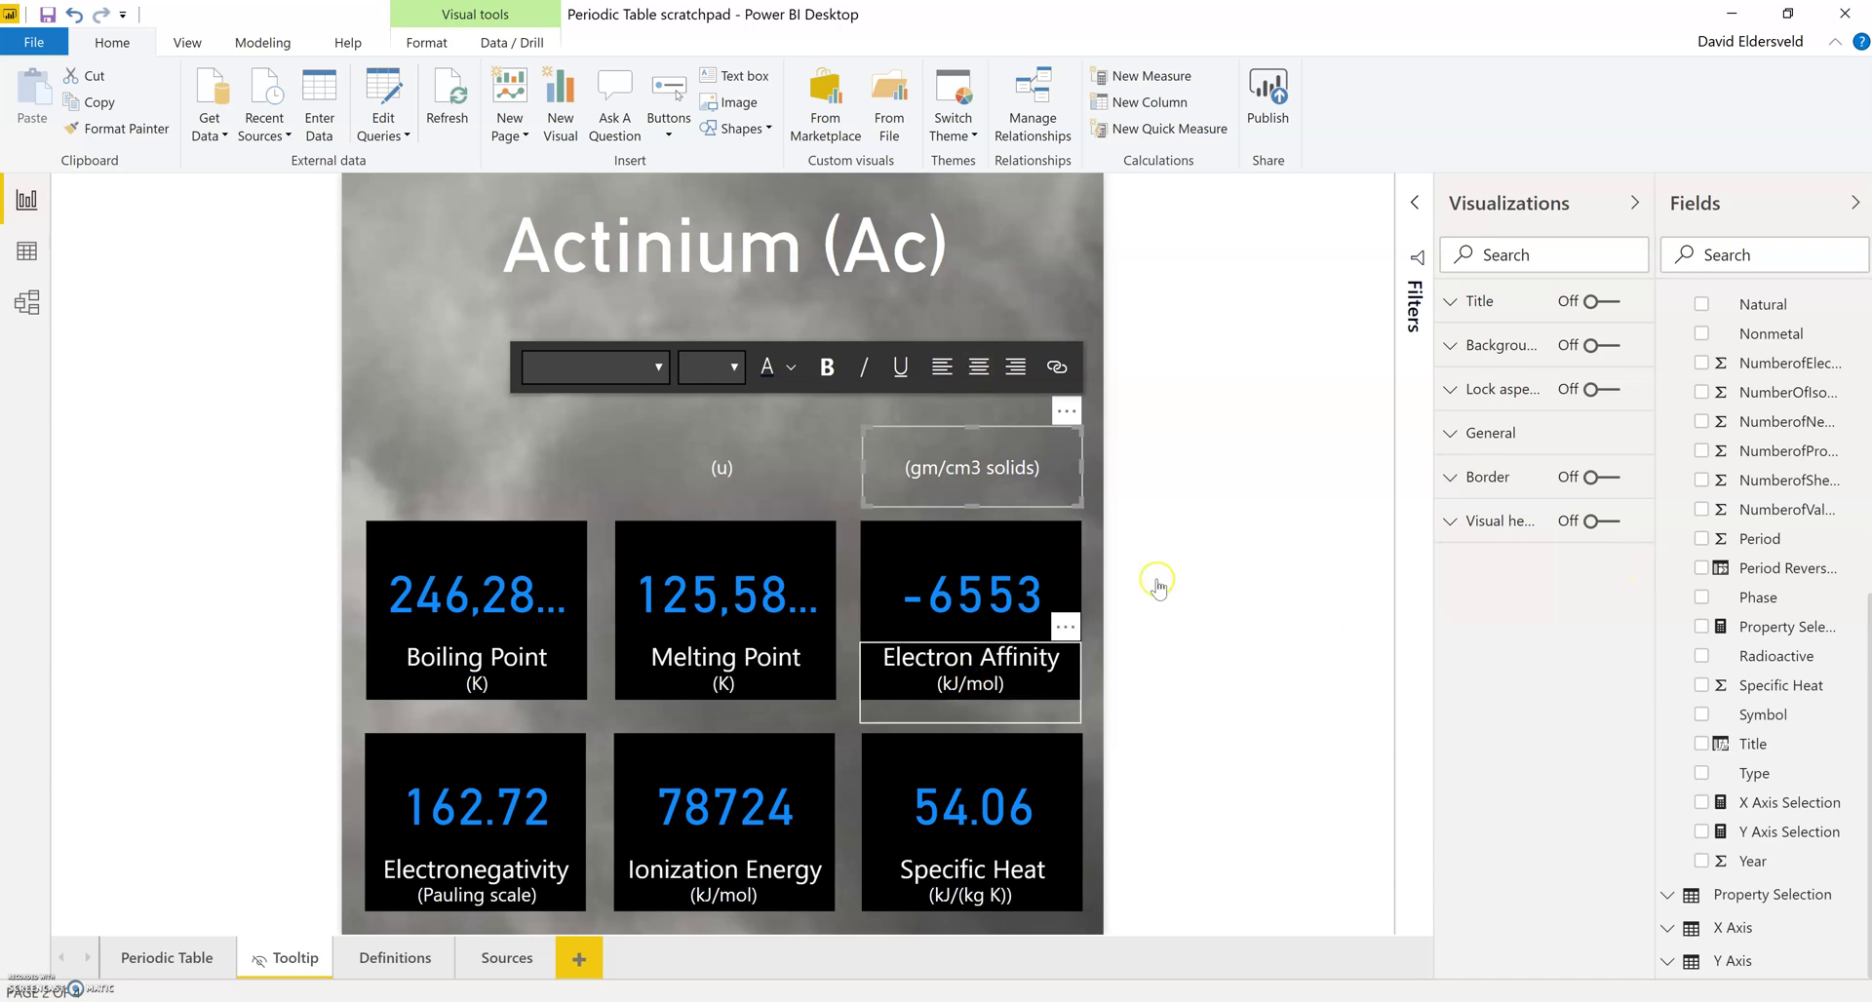
scroll(1805, 420, up, 5)
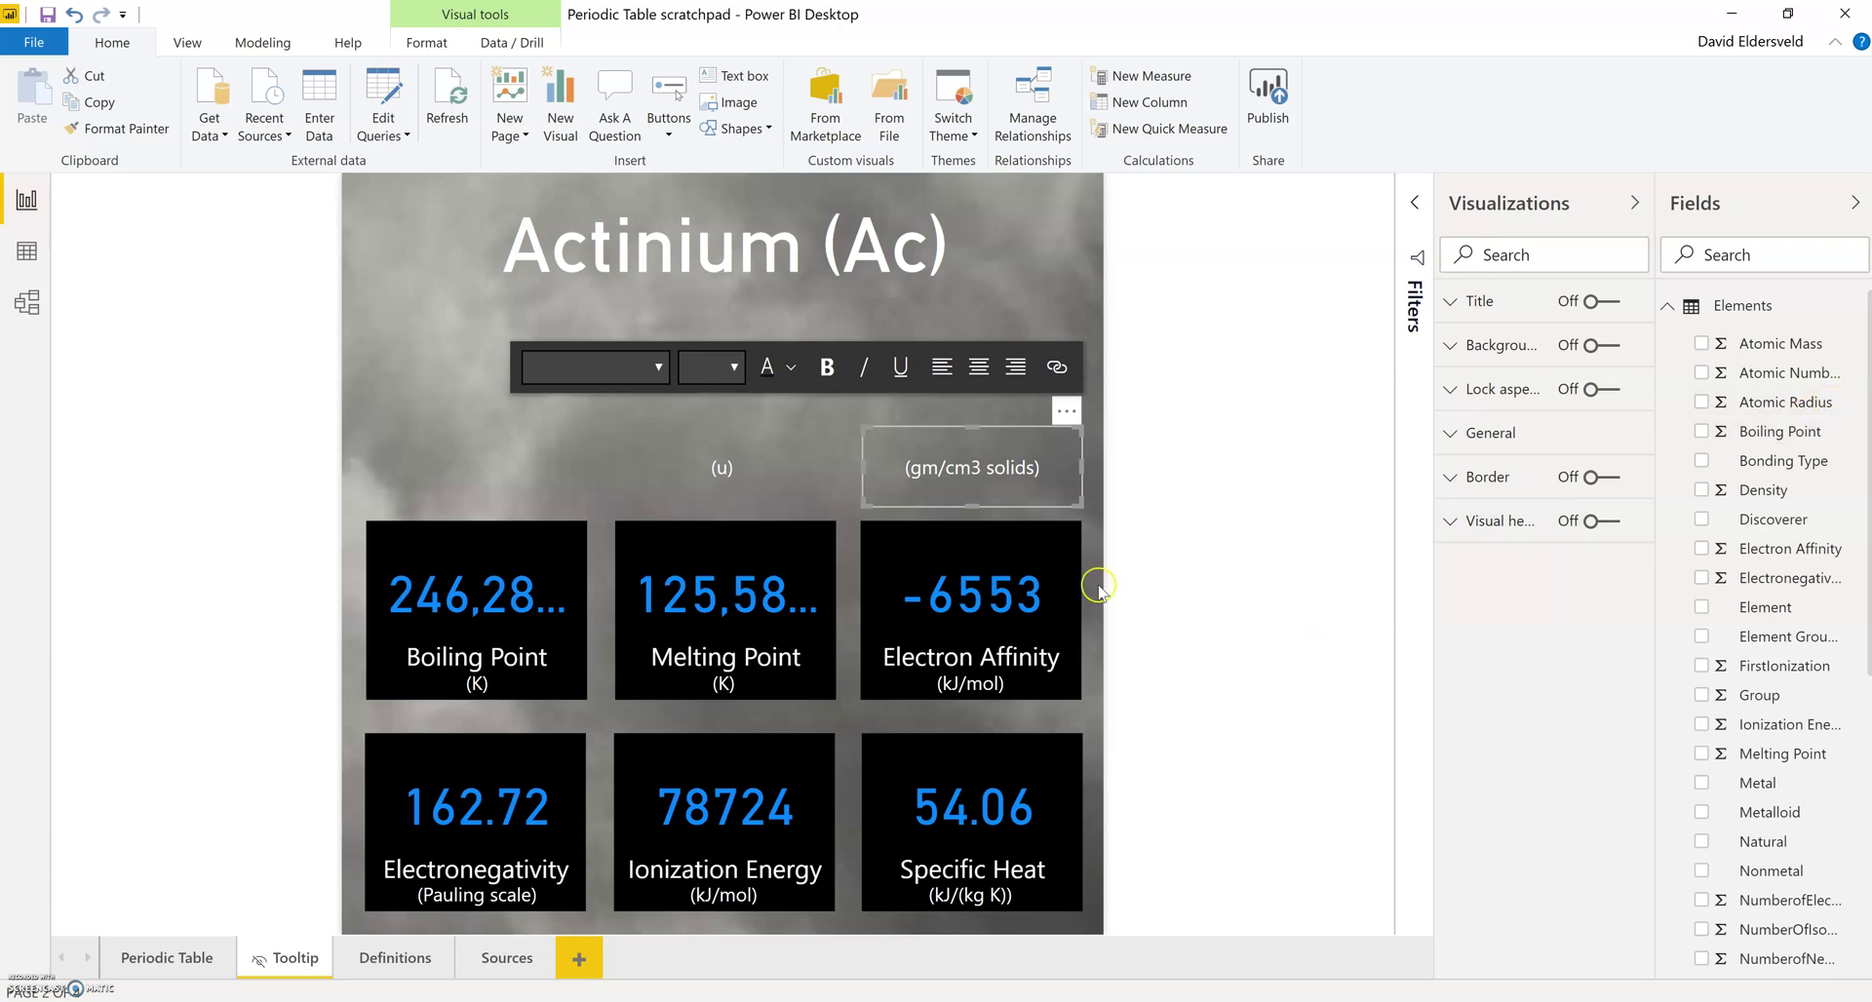
click(1040, 575)
click(1470, 439)
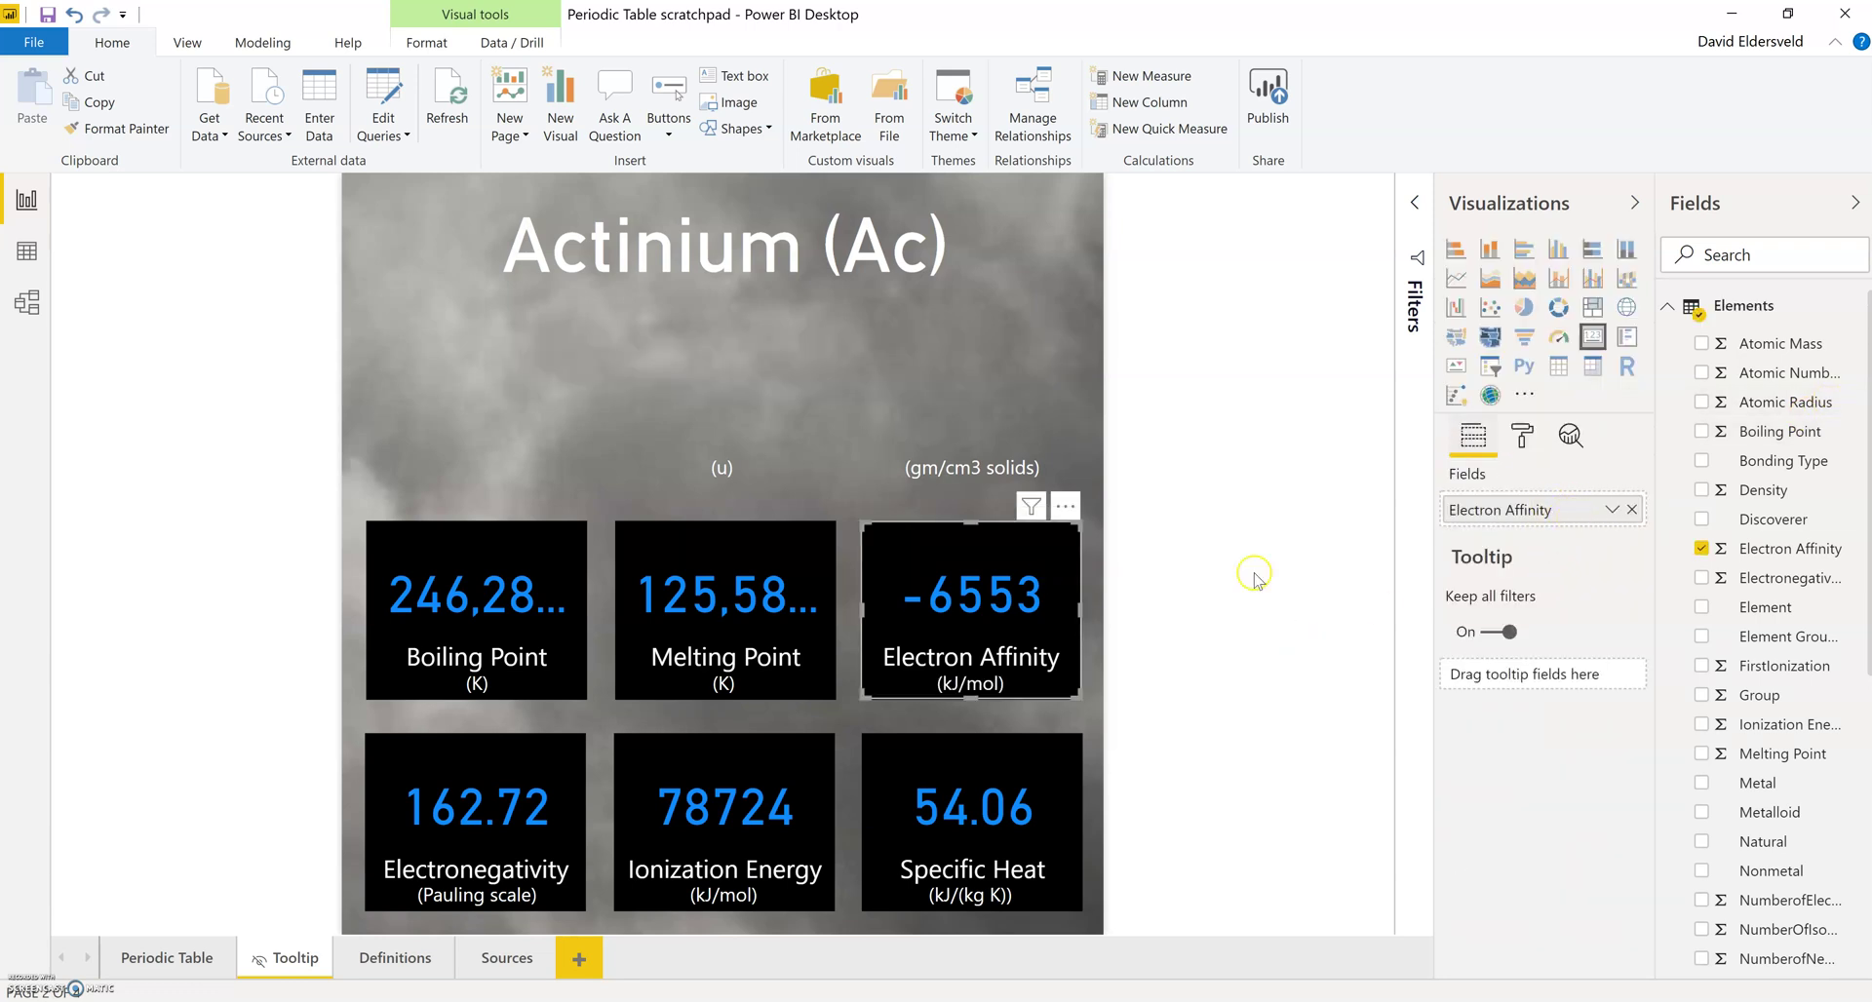
Step: Delete the leftover (gm/cm3 solids) and (u) unit text boxes from the tooltip page
click(992, 470)
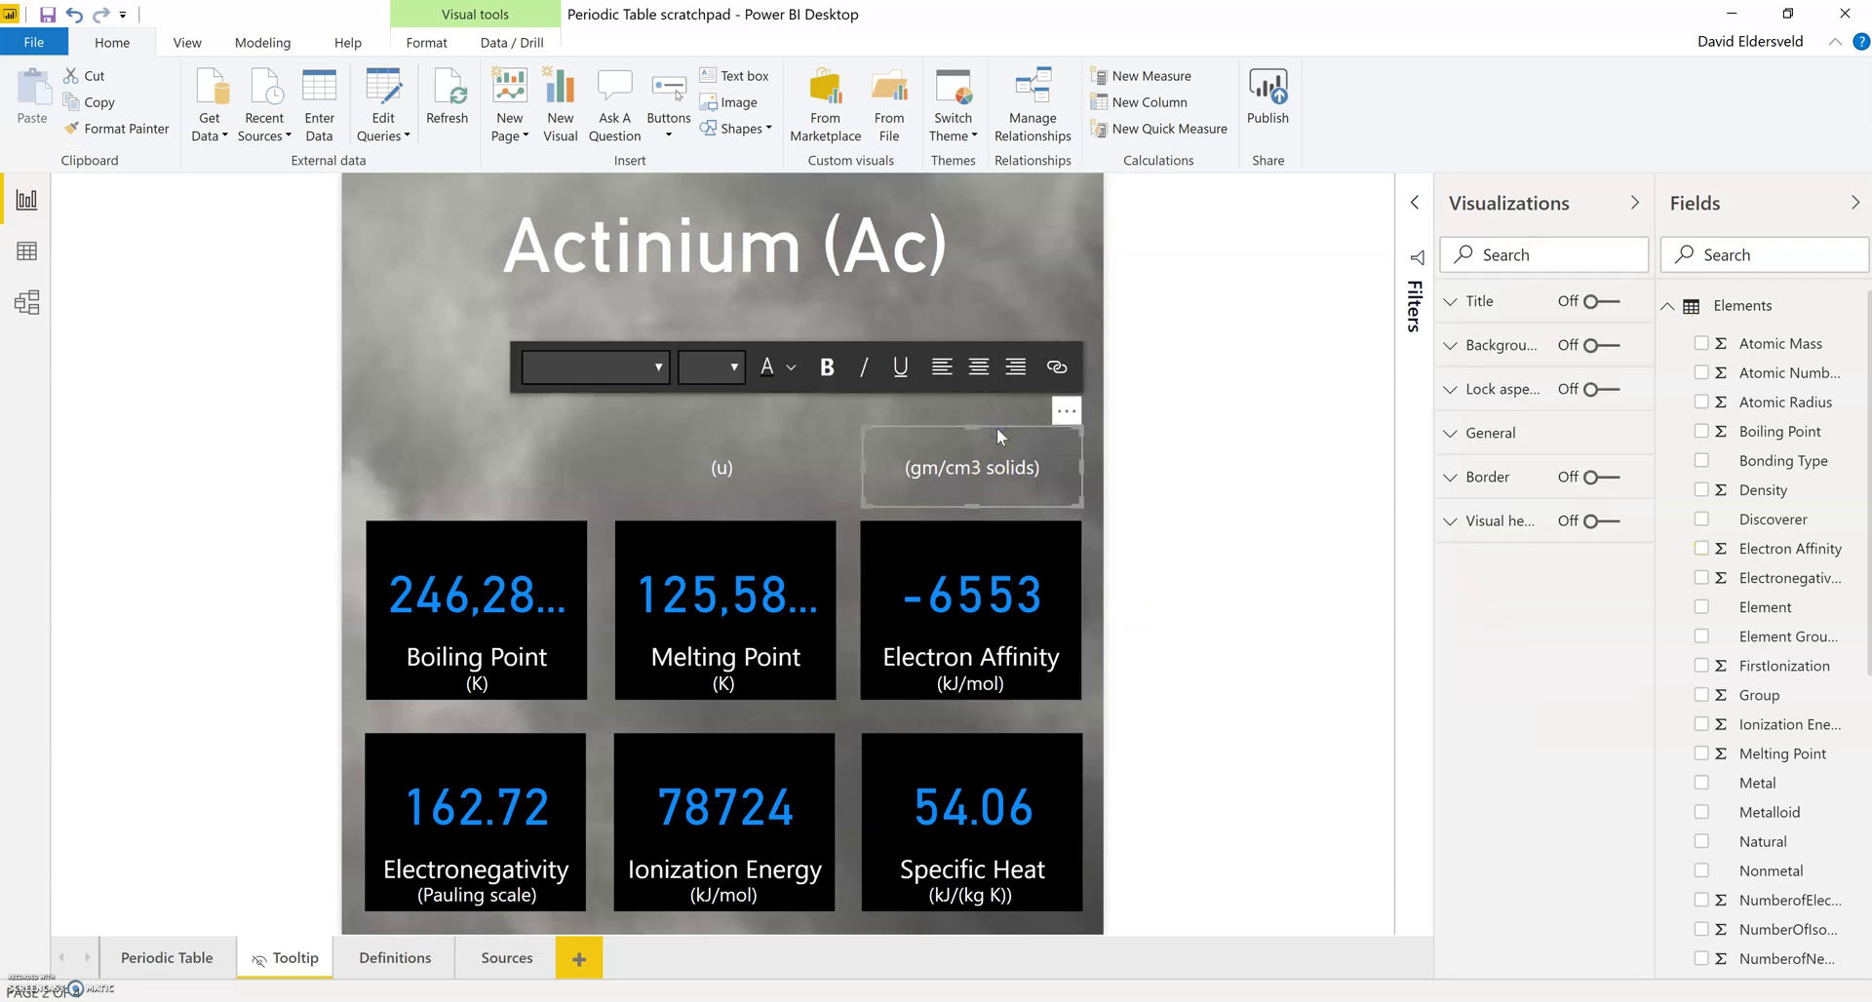
key(Delete)
click(741, 441)
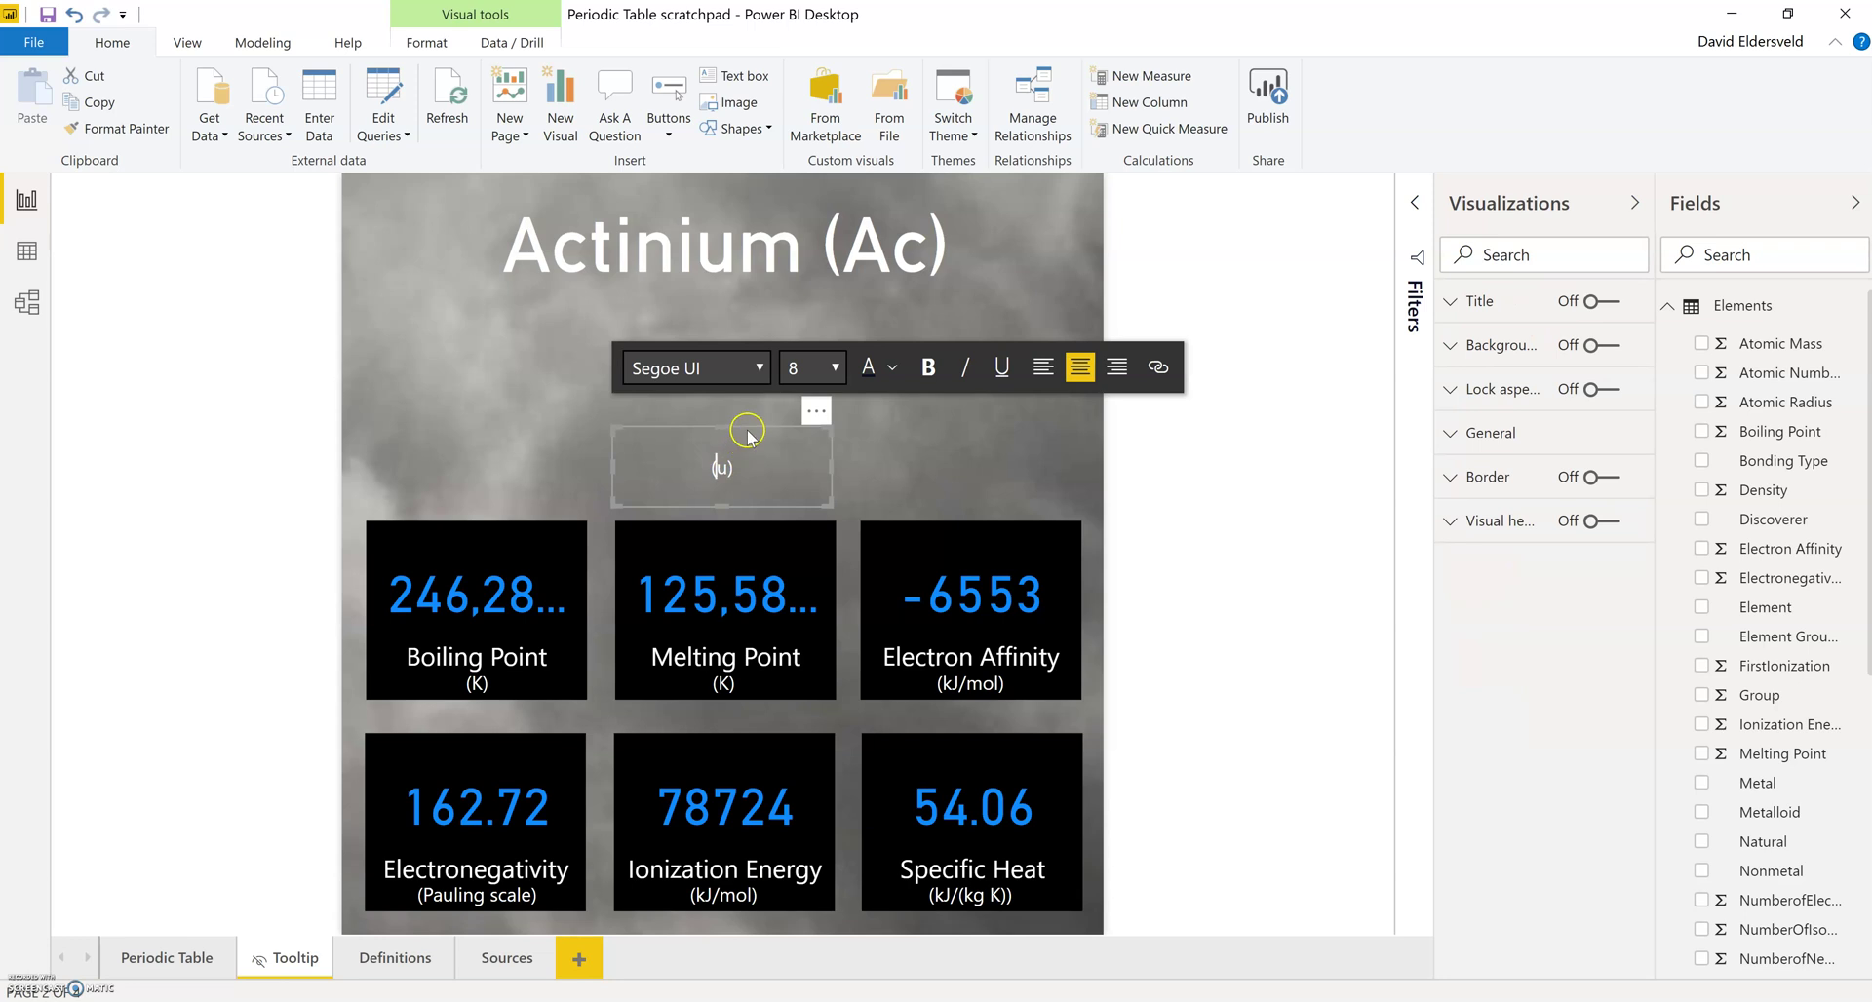
click(747, 430)
key(Delete)
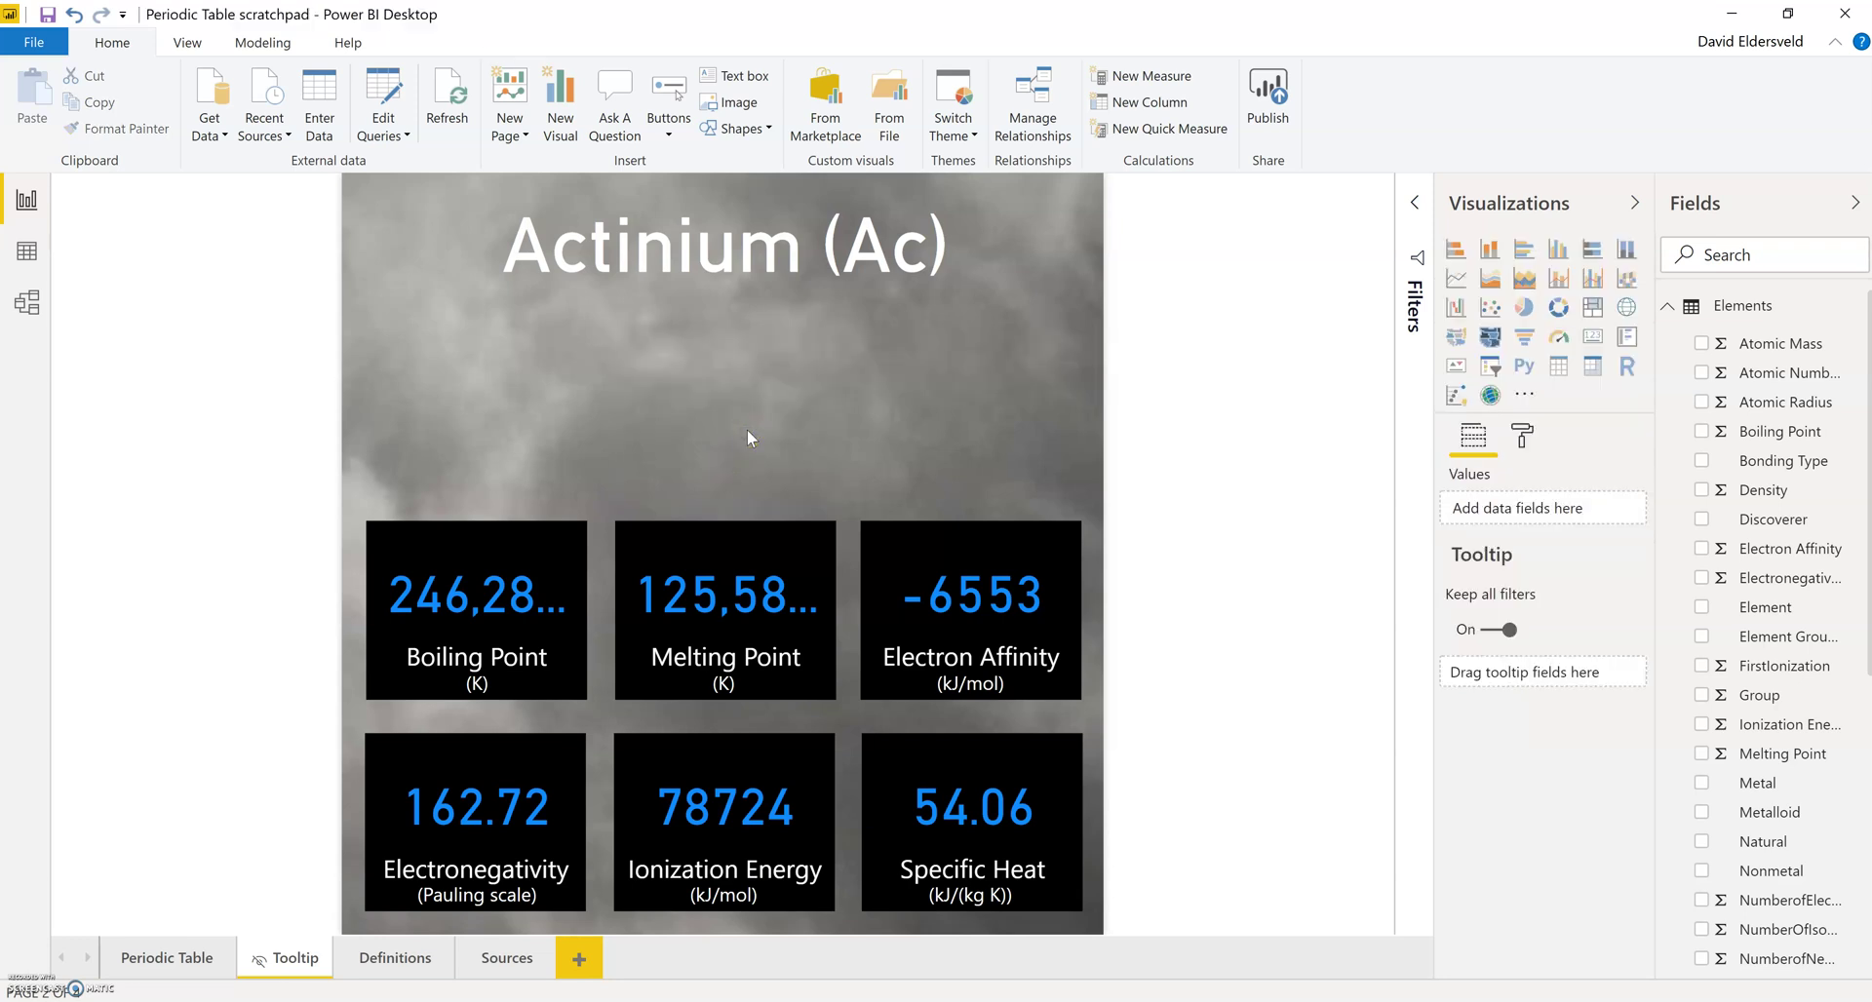
click(1089, 487)
click(1134, 636)
Step: On the Periodic Table page, select the scatter chart to see its Symbol, Group and Period Reversed fields
click(195, 948)
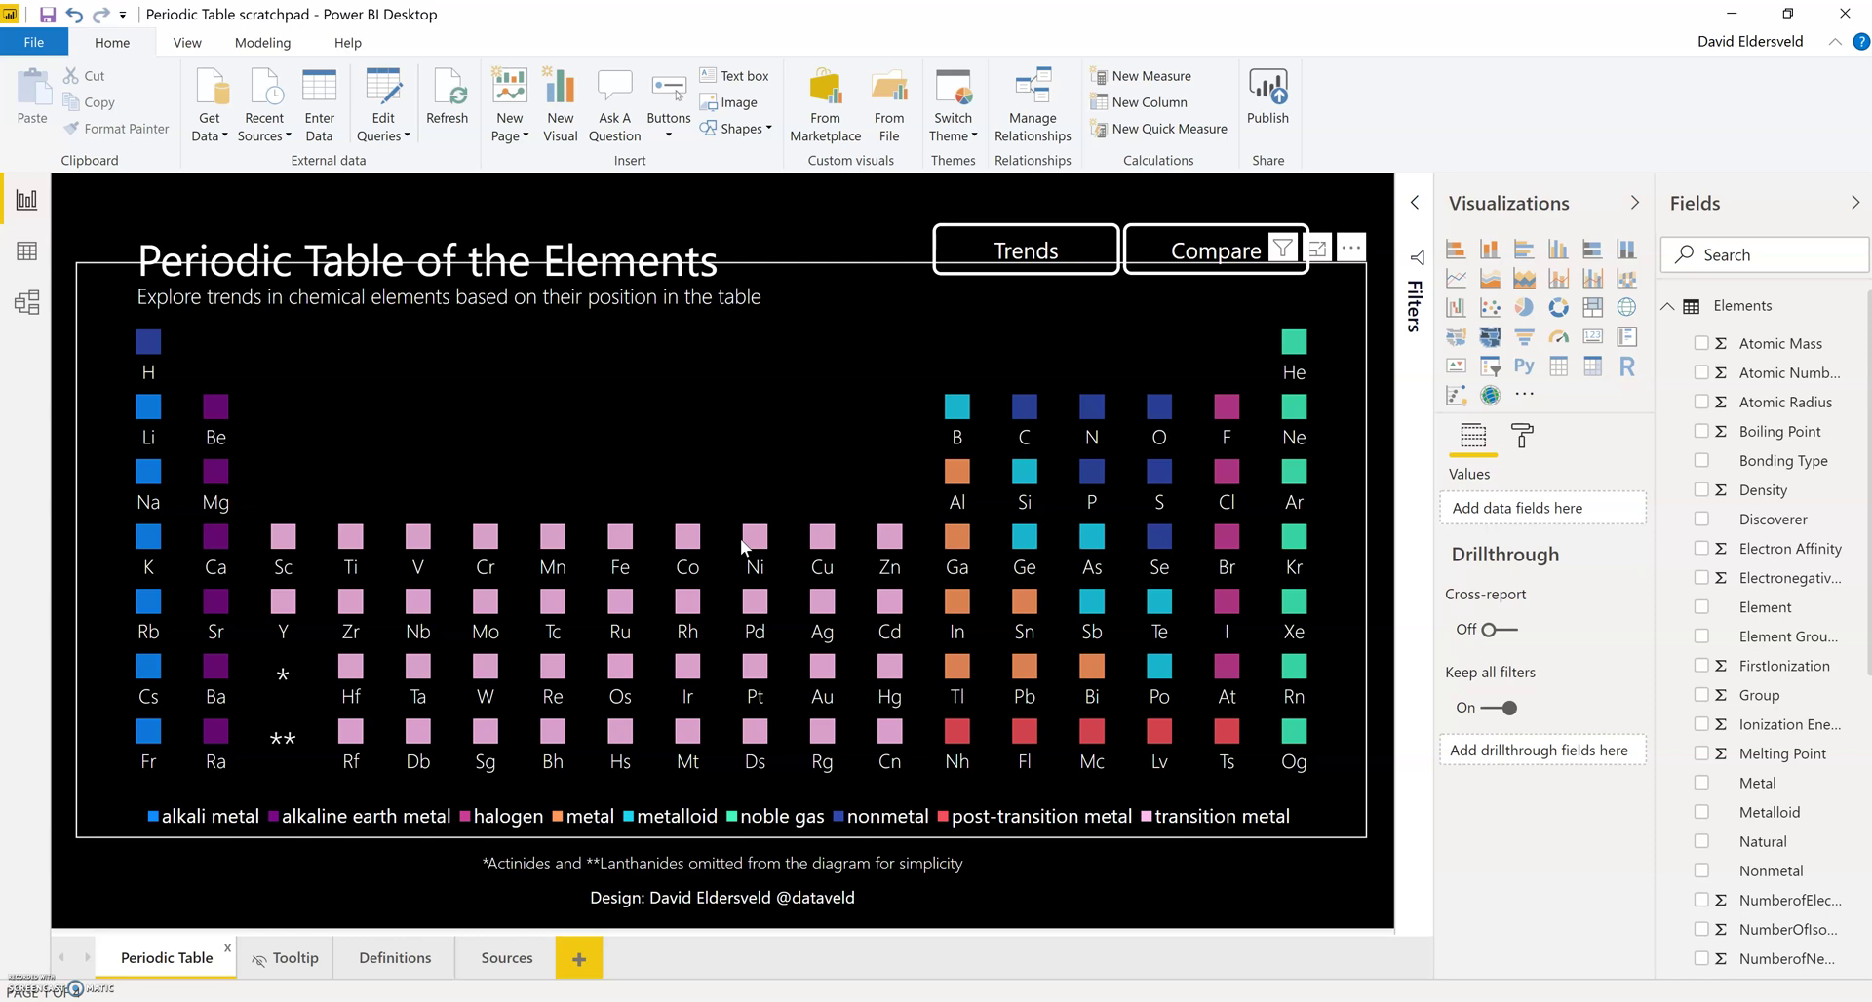
click(737, 486)
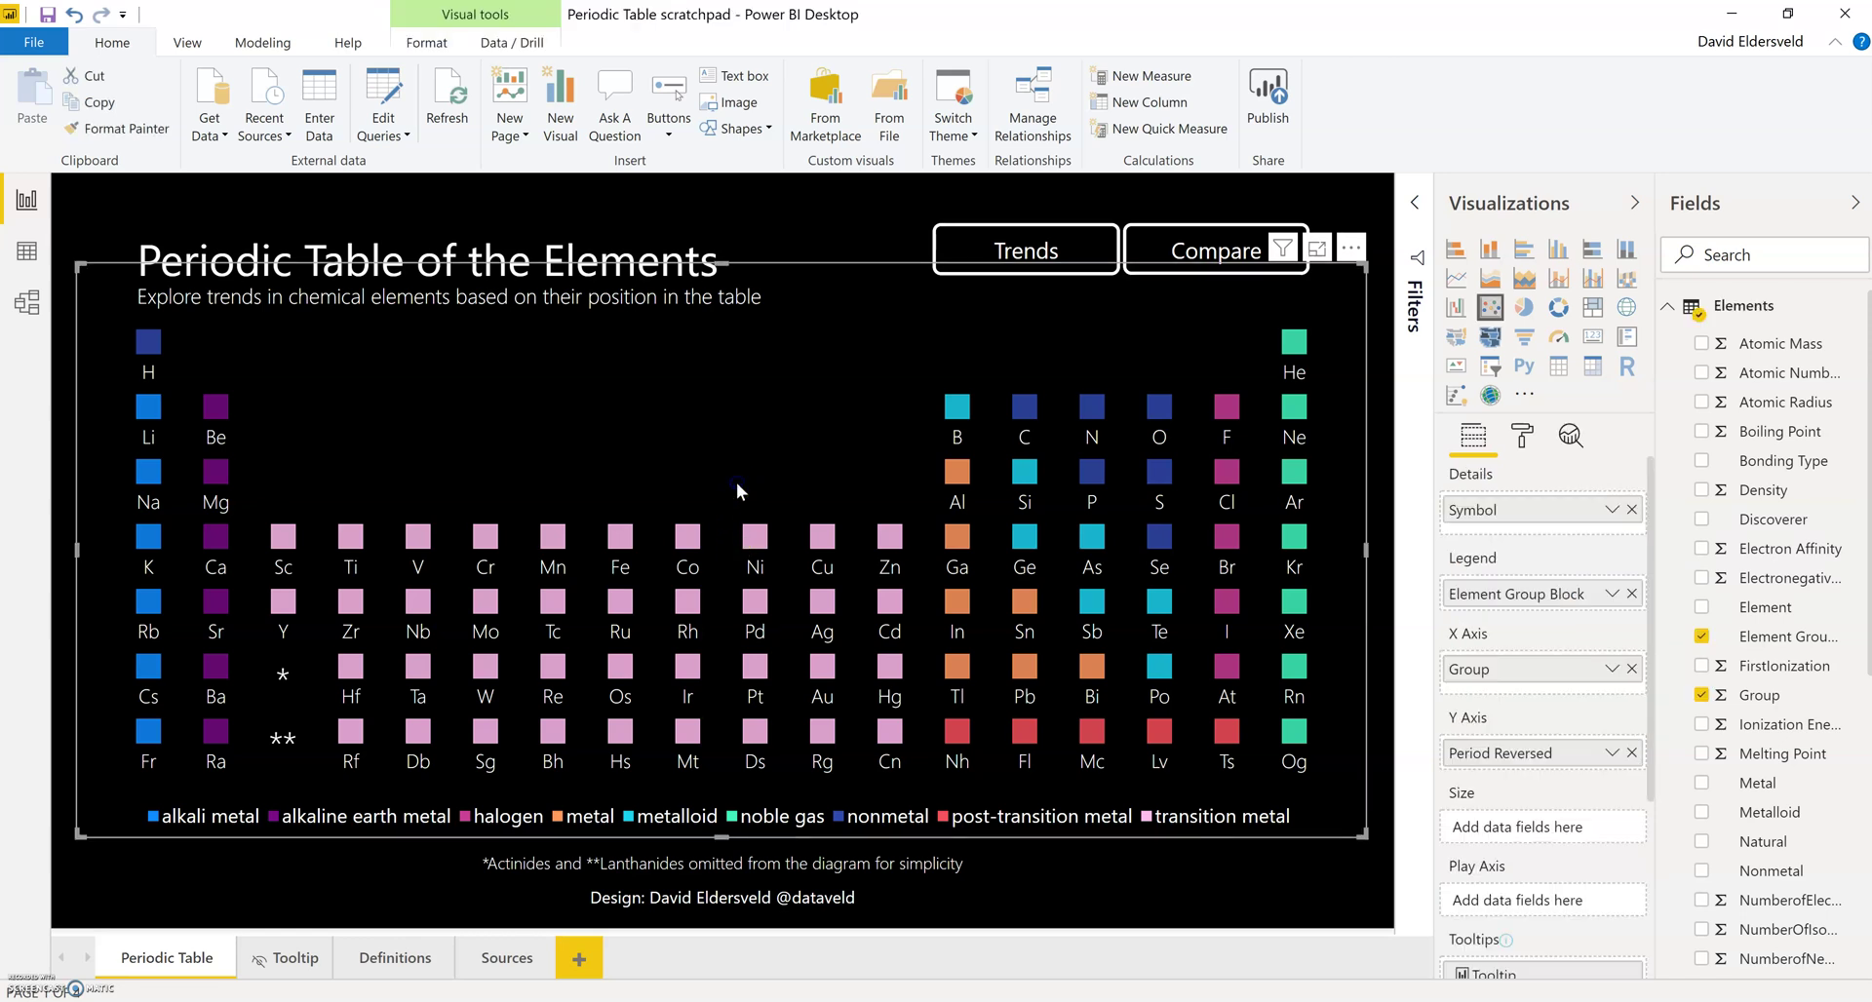
click(1428, 485)
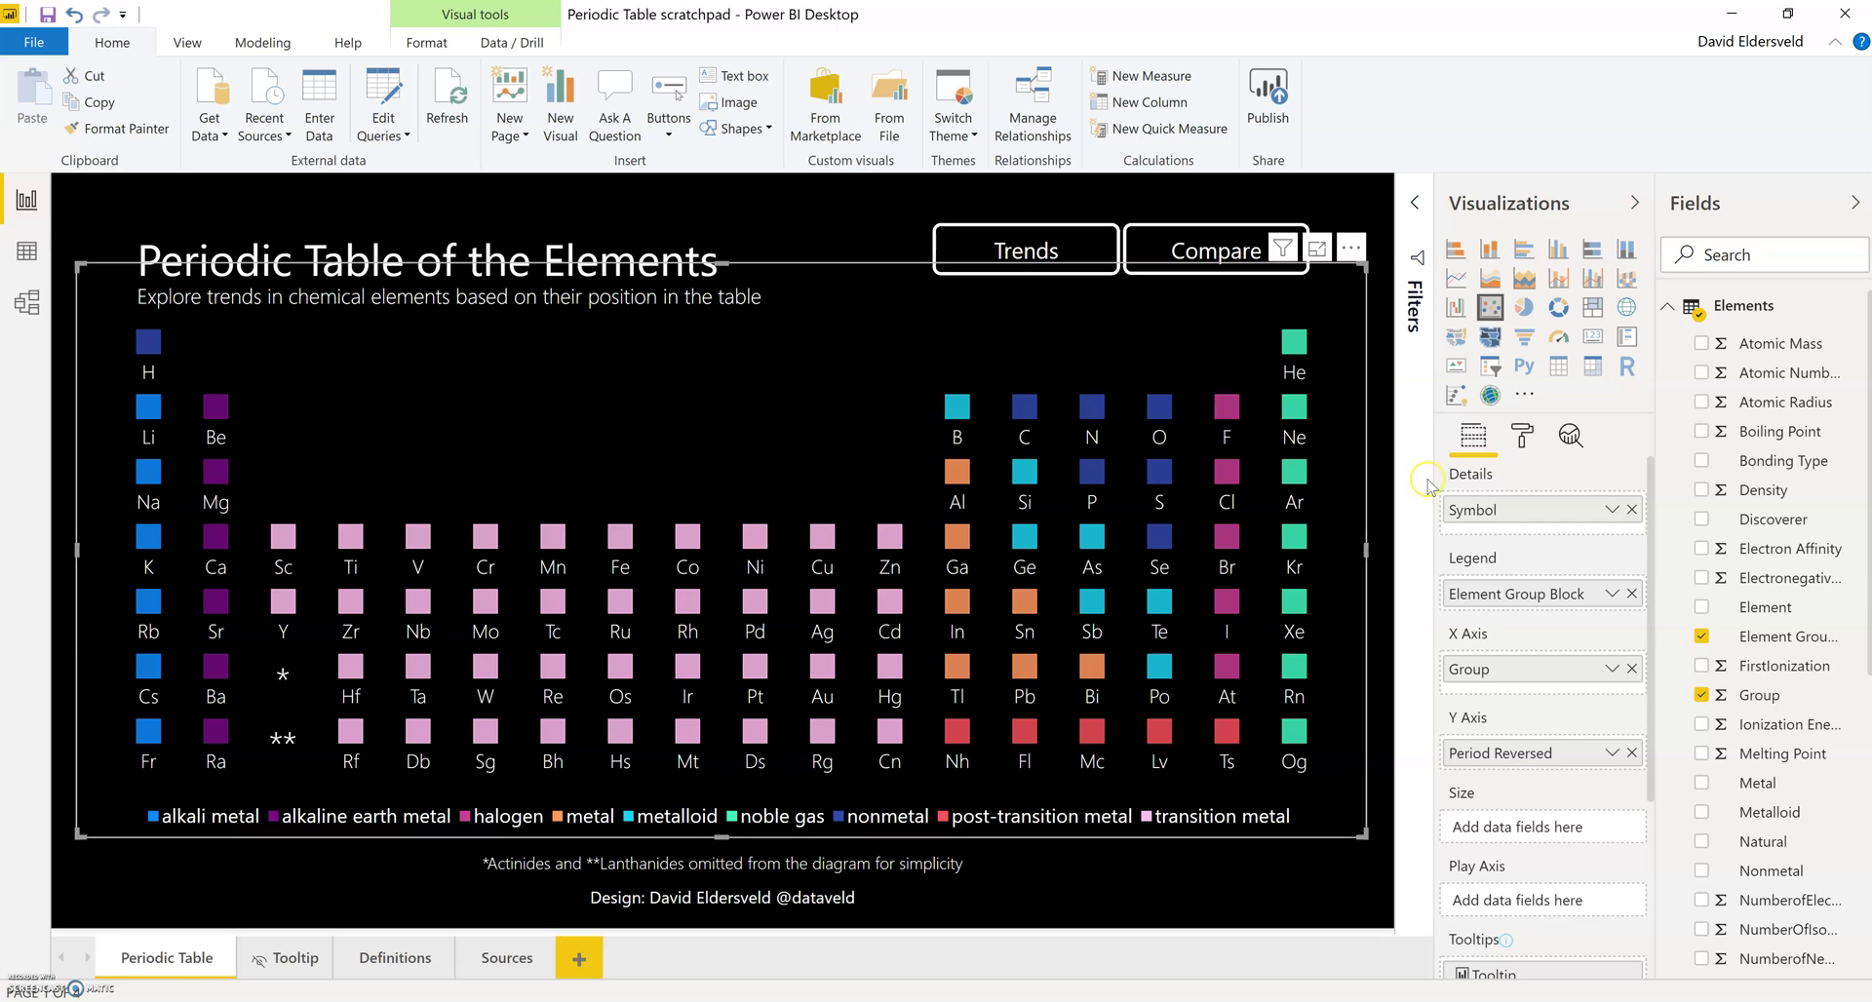
Step: In the chart's Tooltip format settings, keep Type as Report page and check the Tooltip page is the source
click(1531, 444)
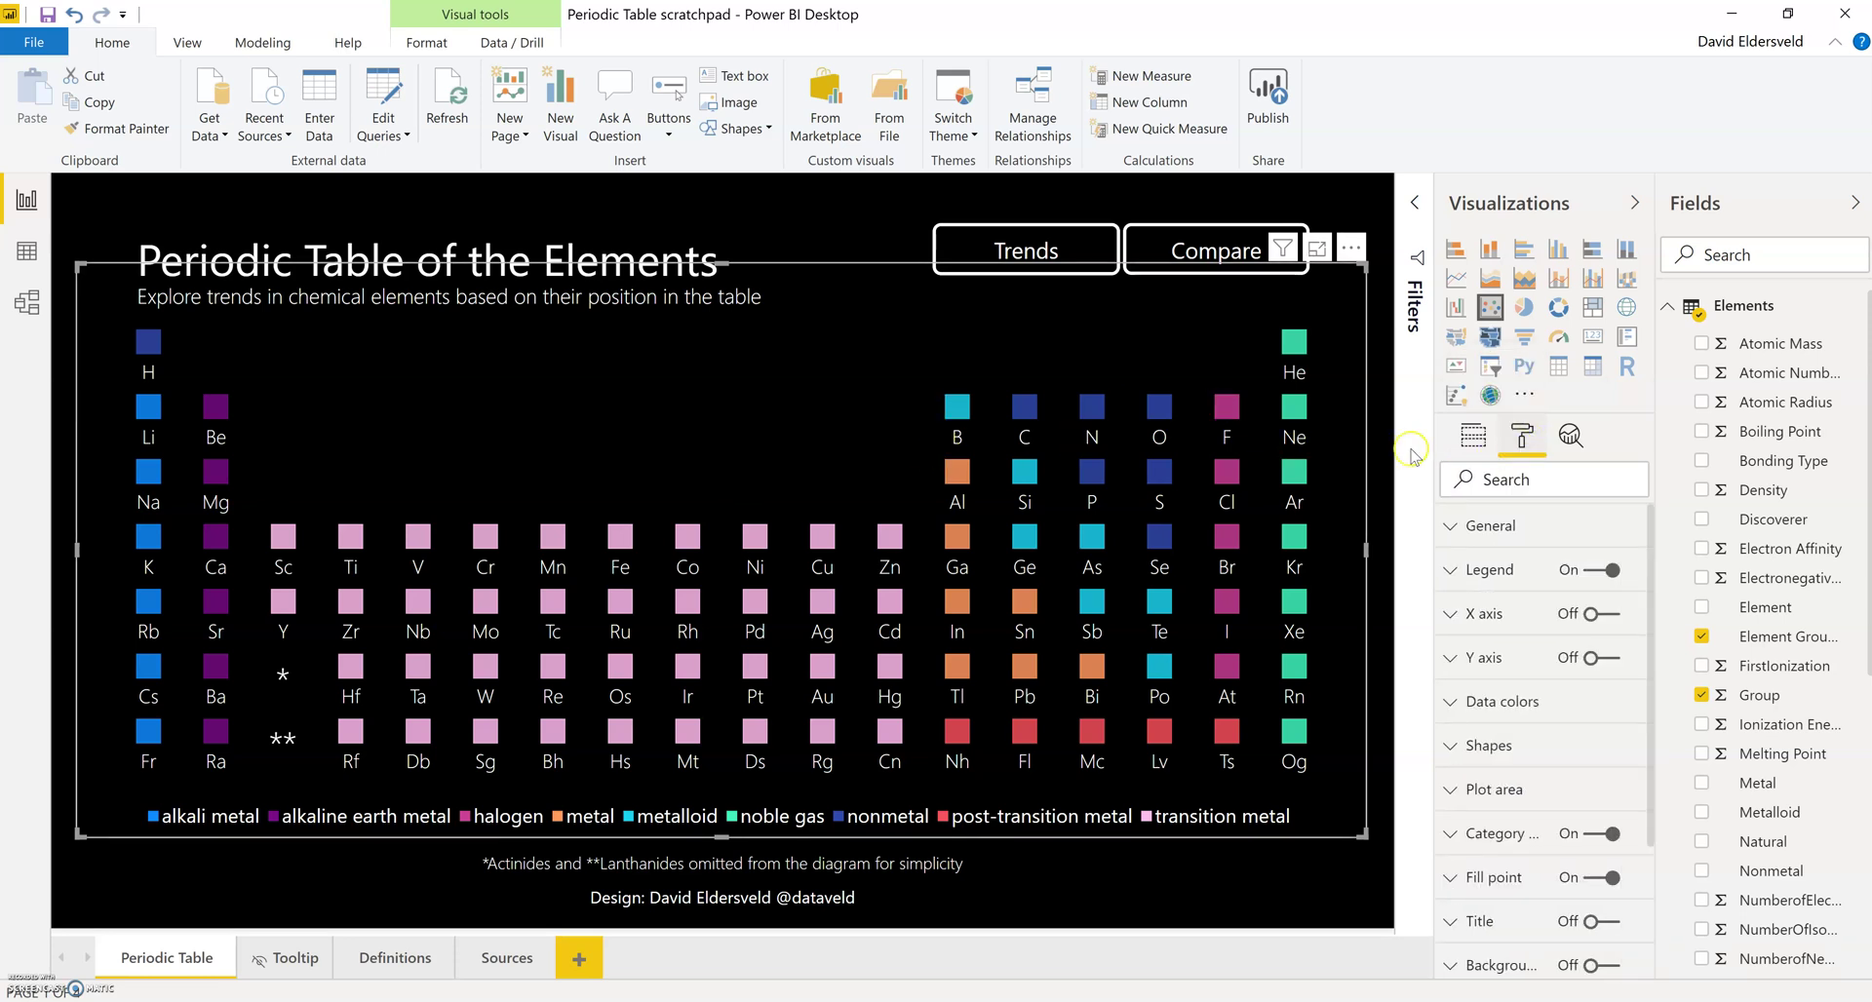
click(1531, 442)
scroll(1498, 663, down, 2)
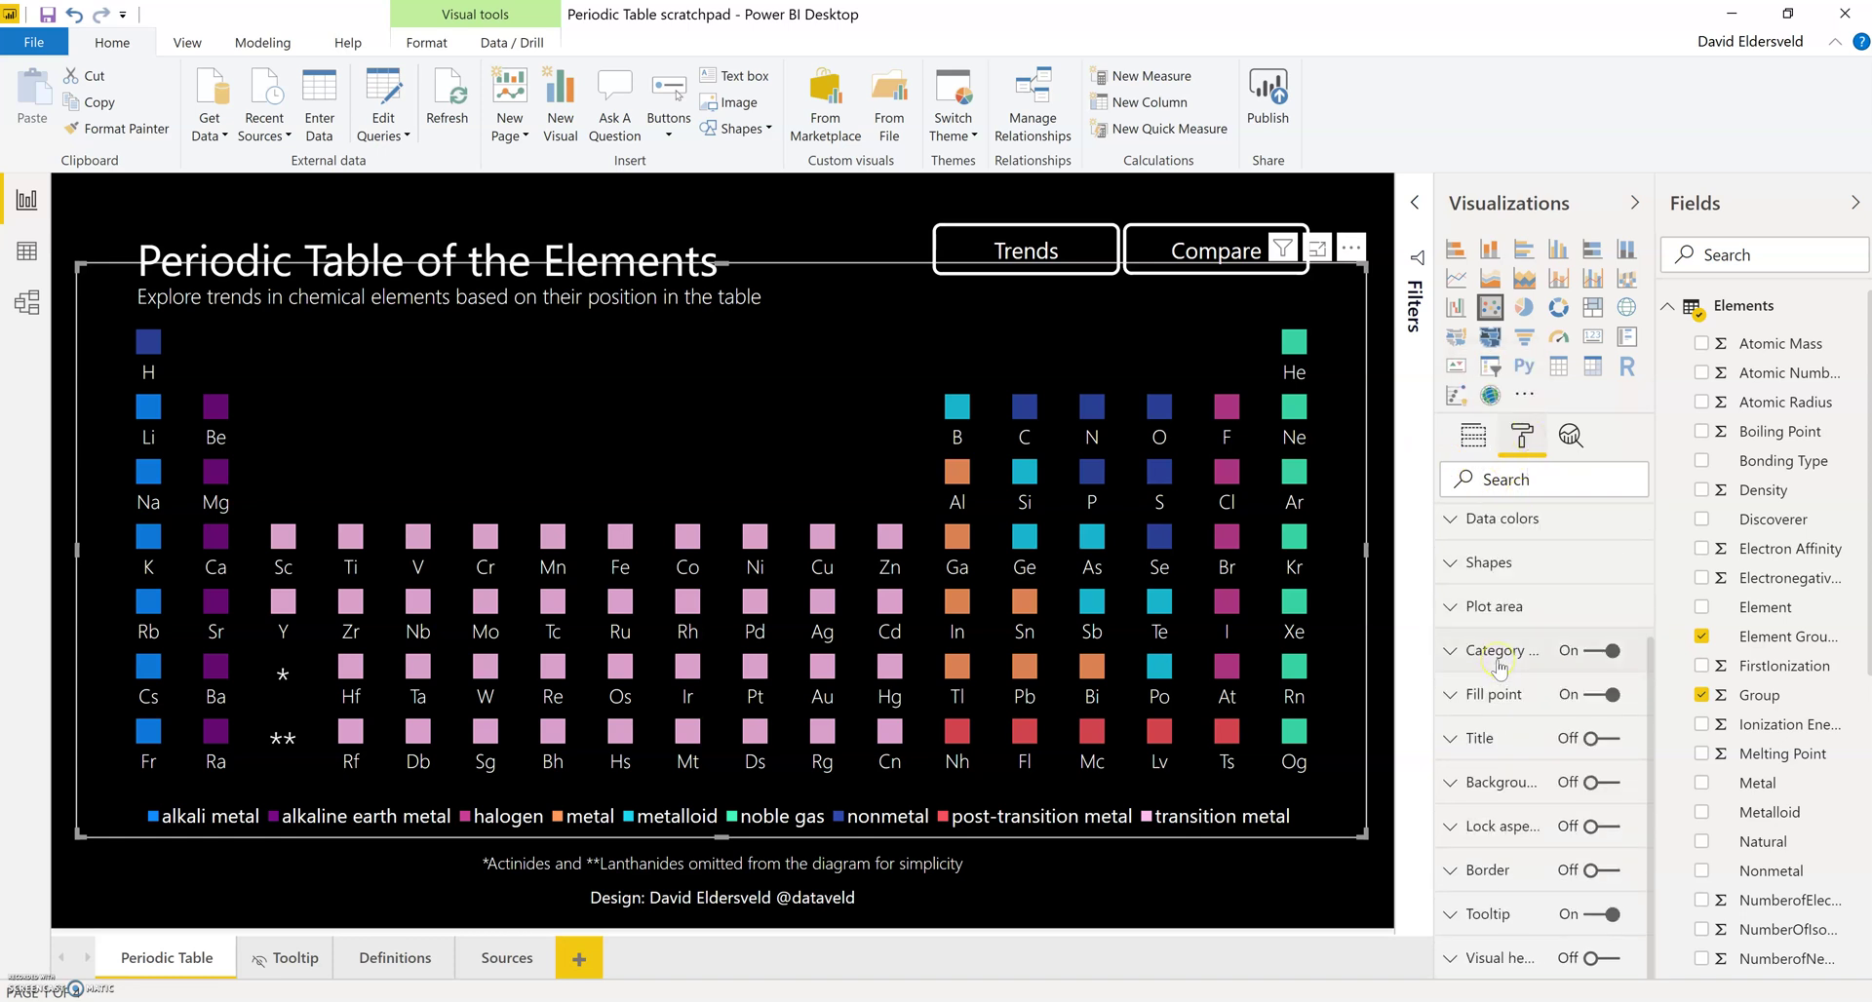
click(1453, 916)
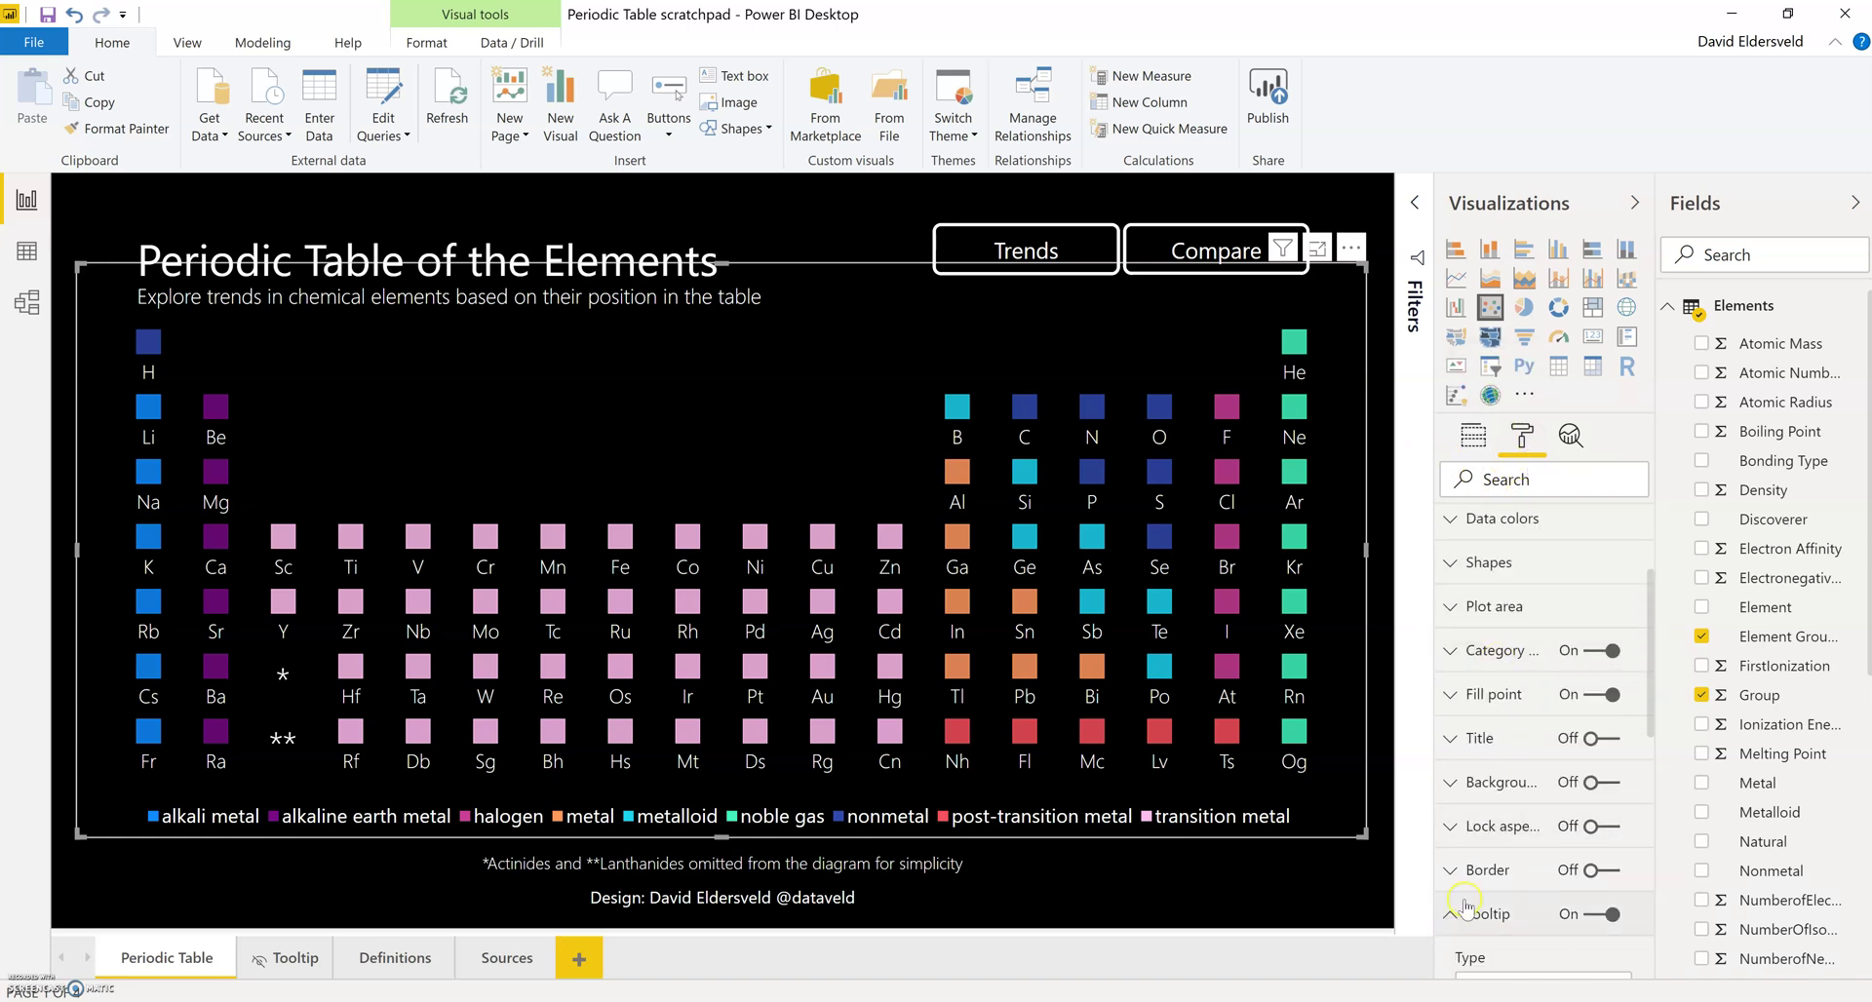
scroll(1467, 858, down, 3)
scroll(1480, 759, down, 2)
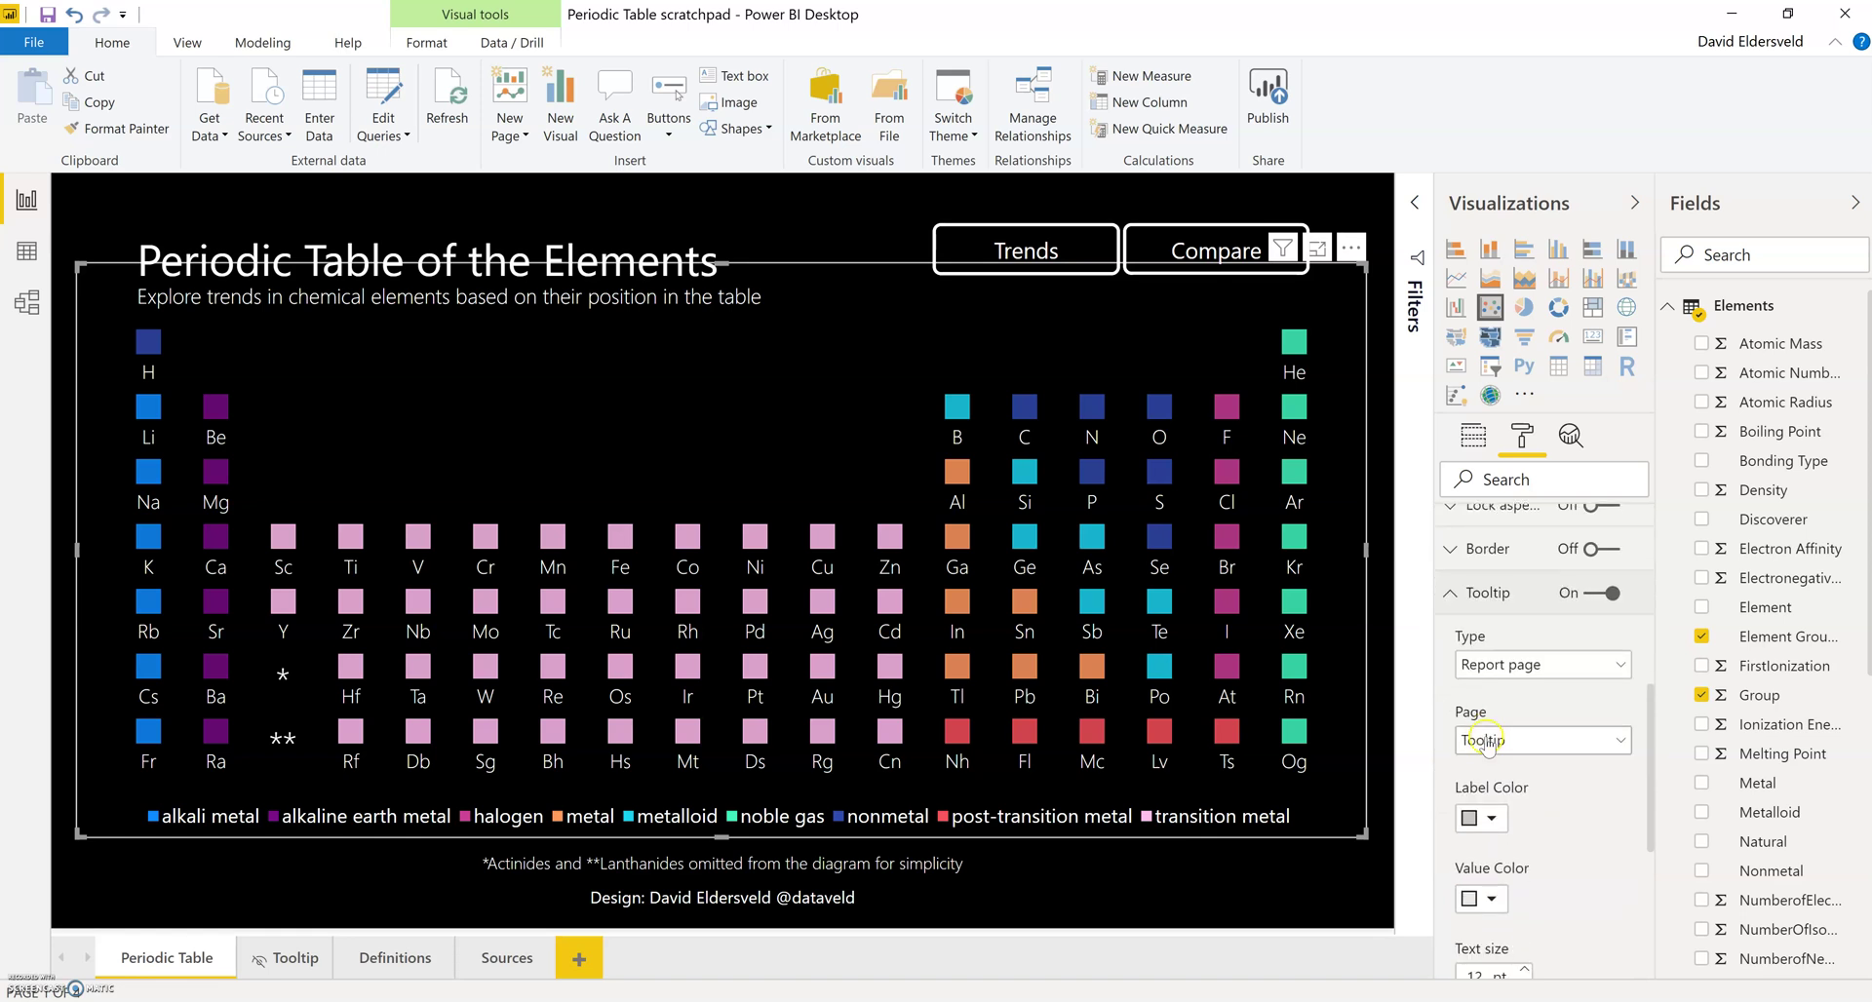
click(1513, 667)
click(1512, 695)
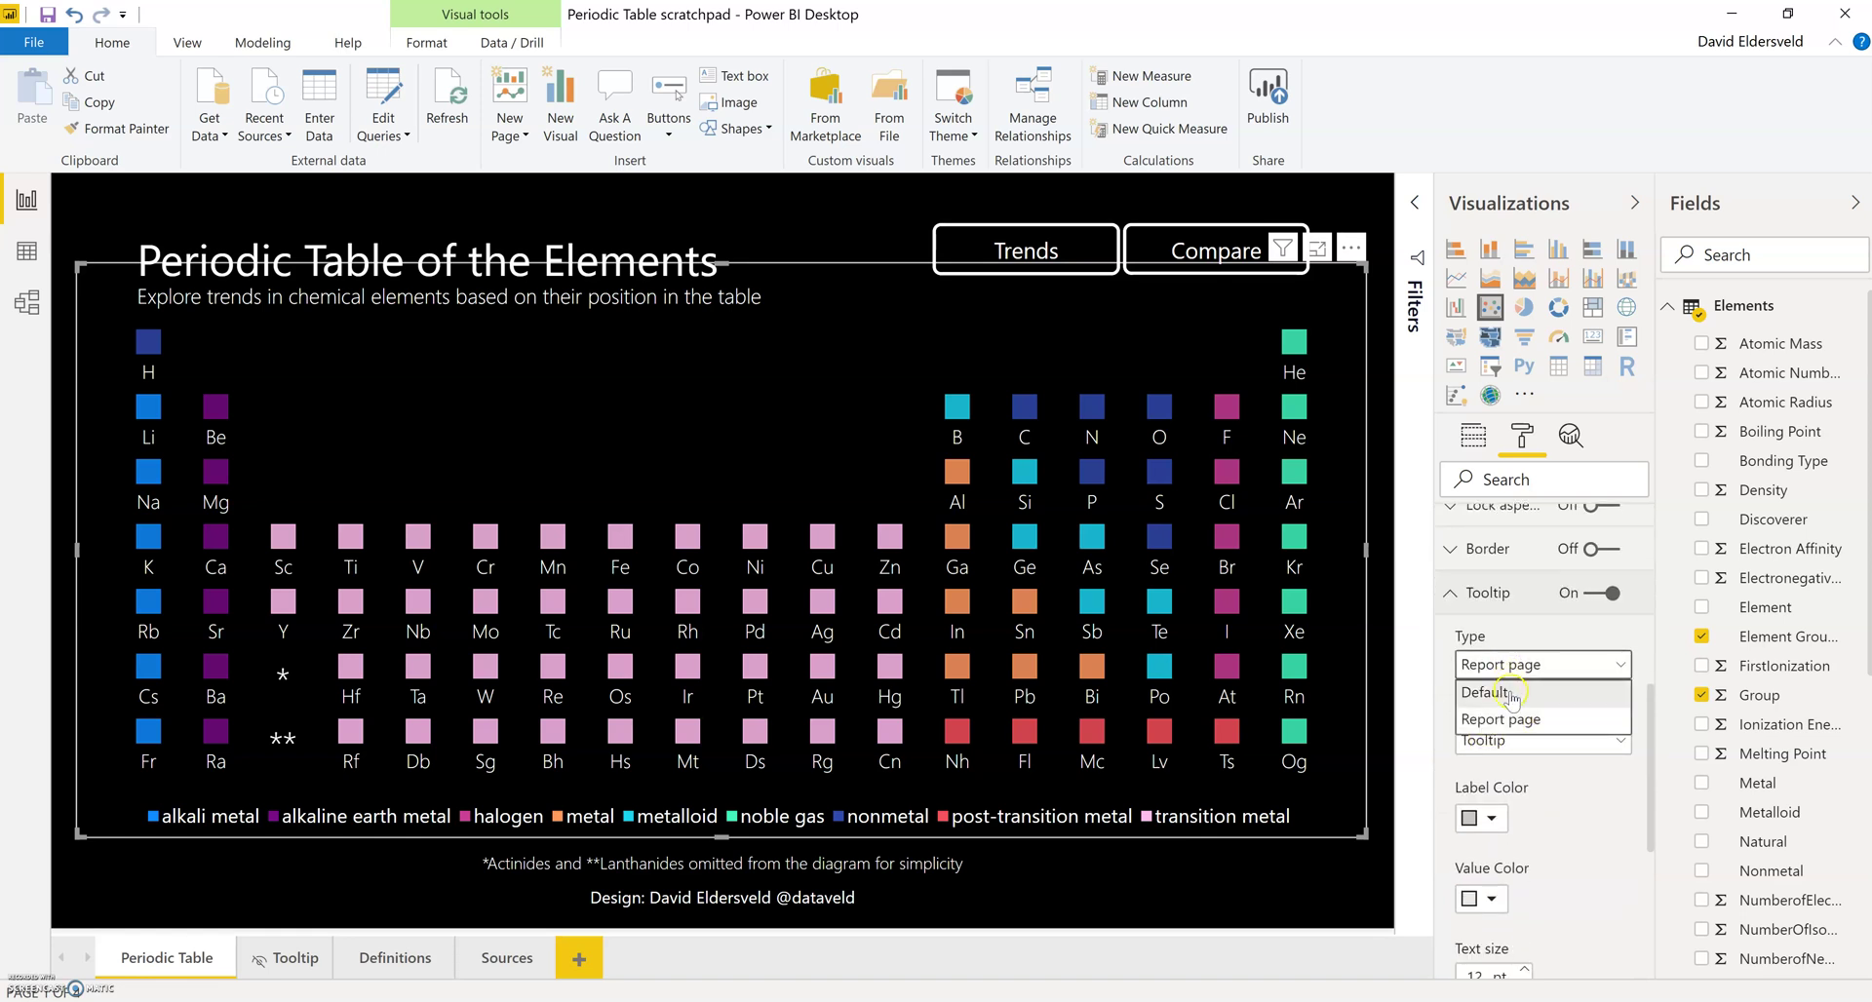
click(1529, 723)
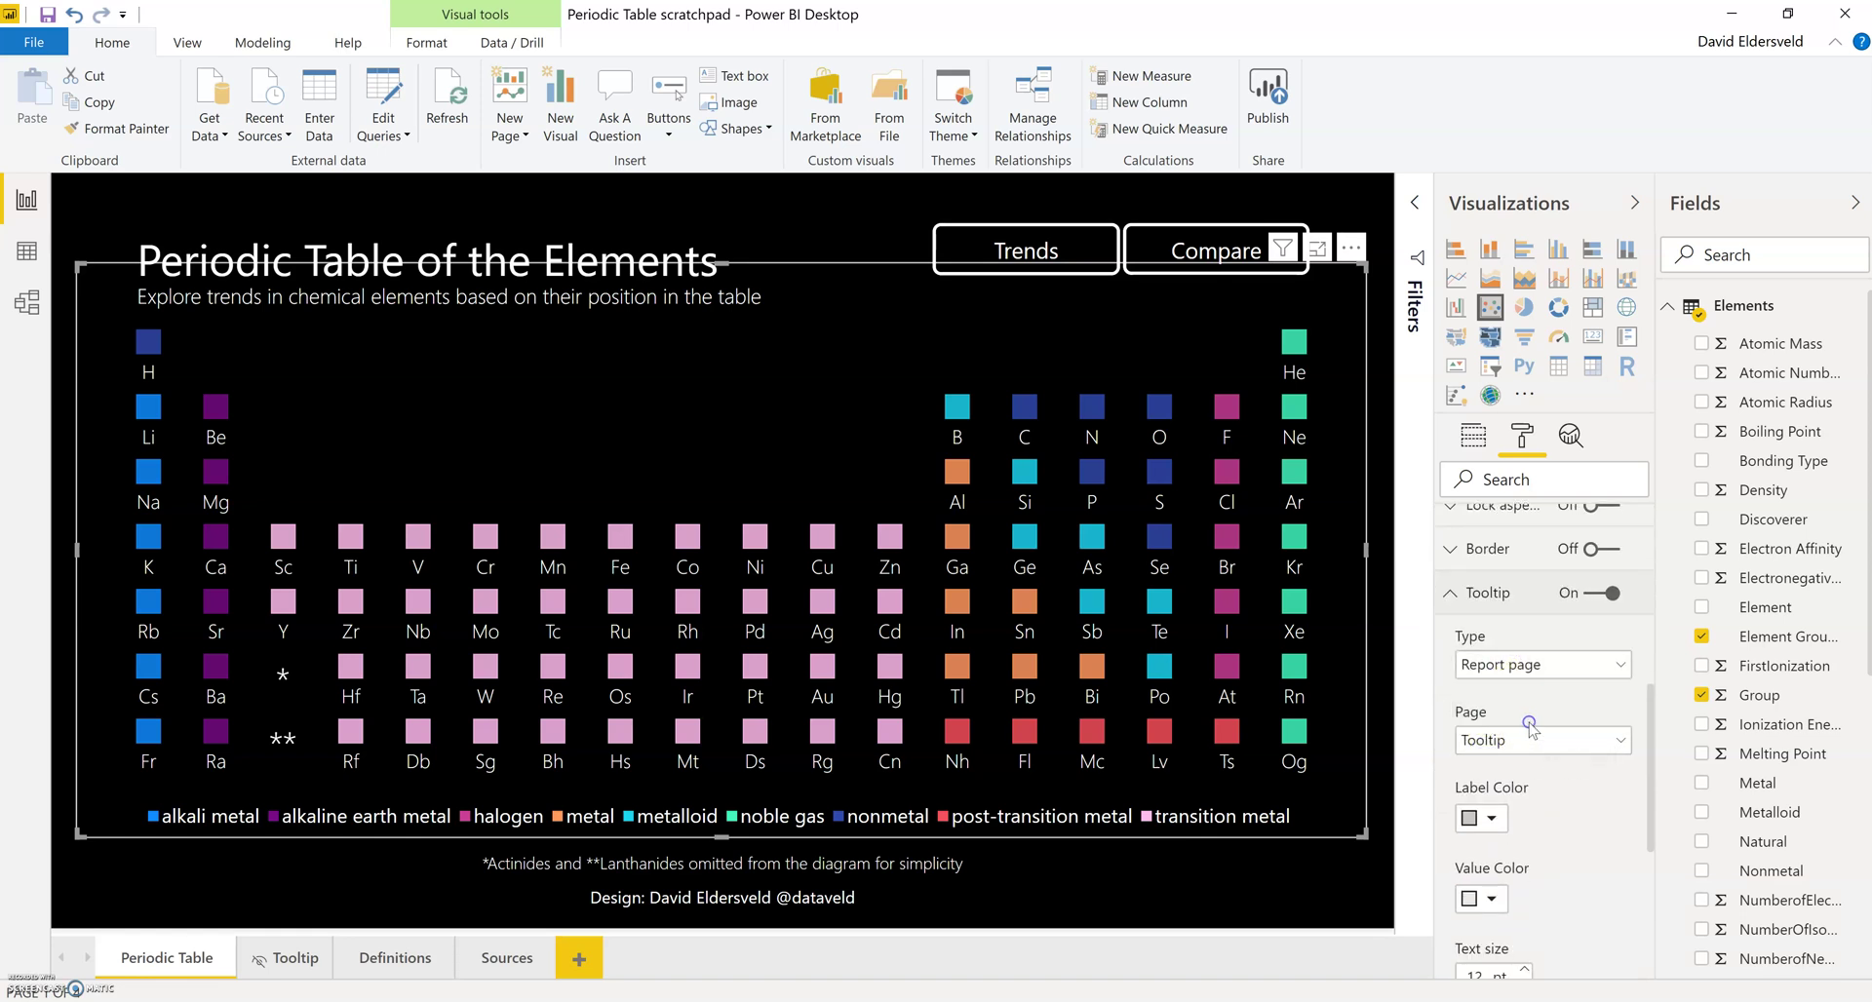
click(1548, 664)
click(1552, 743)
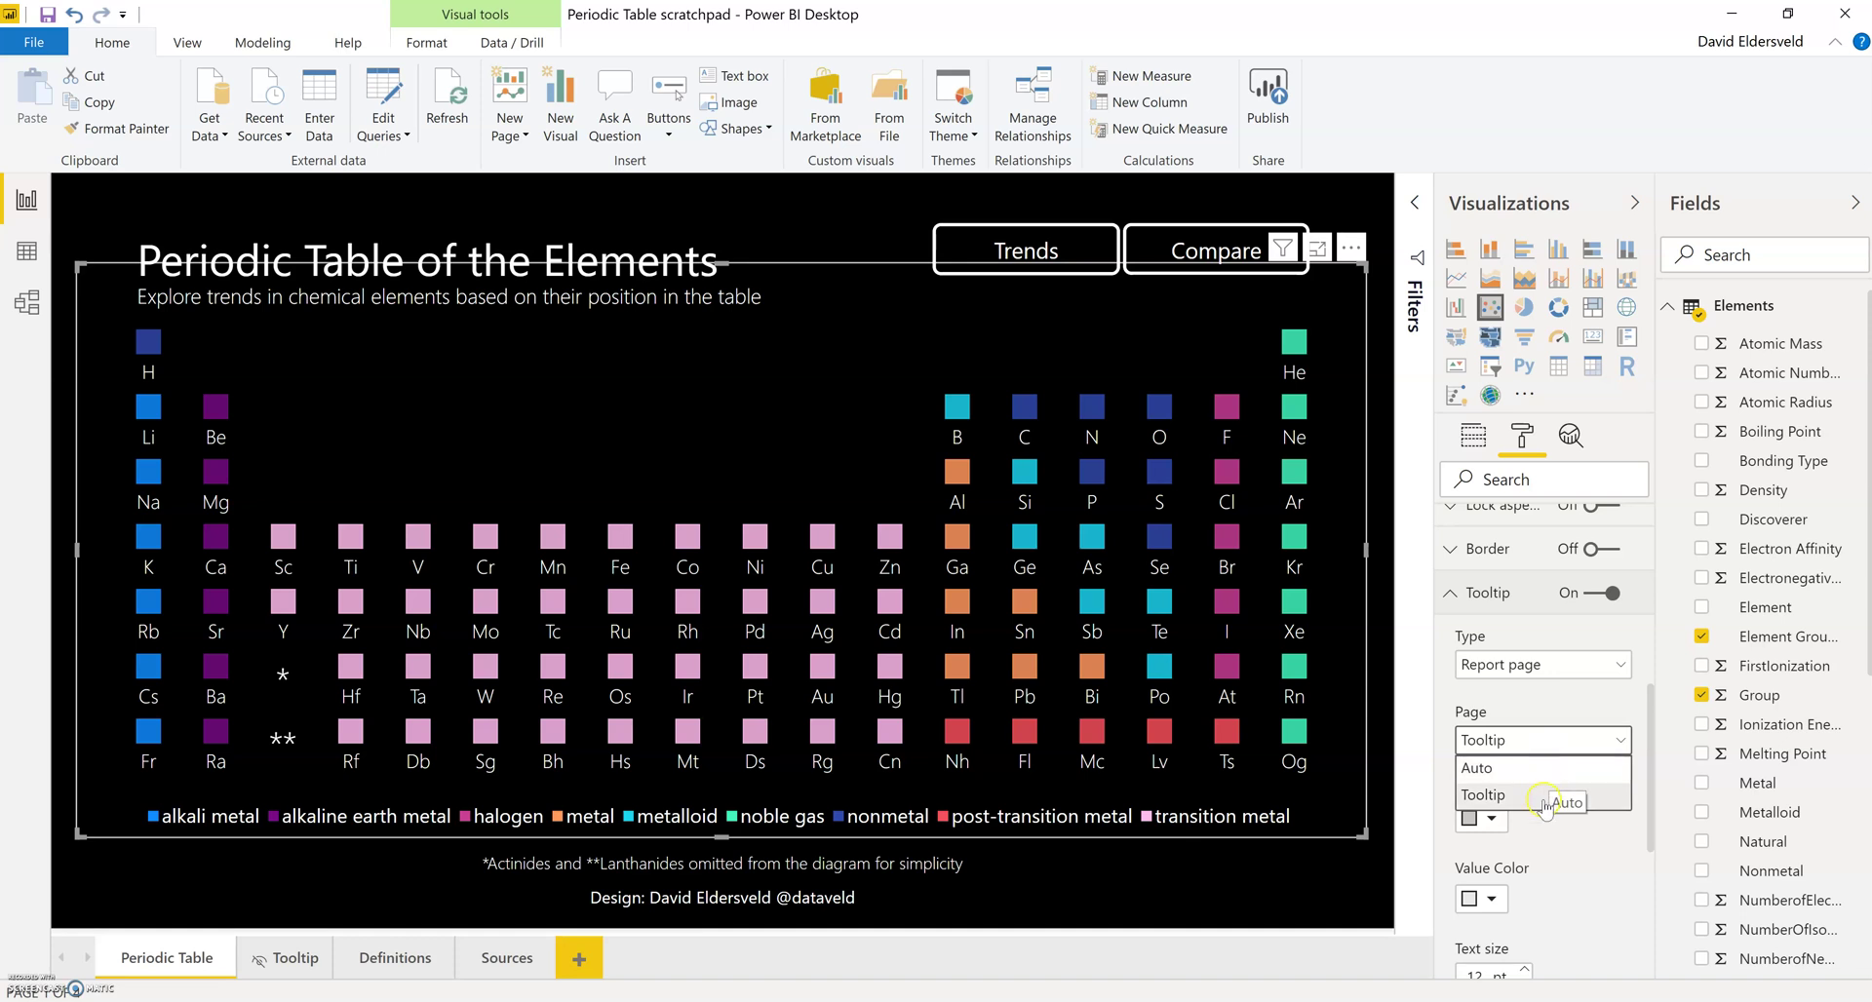
Step: Rename the Tooltip report page to 'Tooltip 2'
click(303, 960)
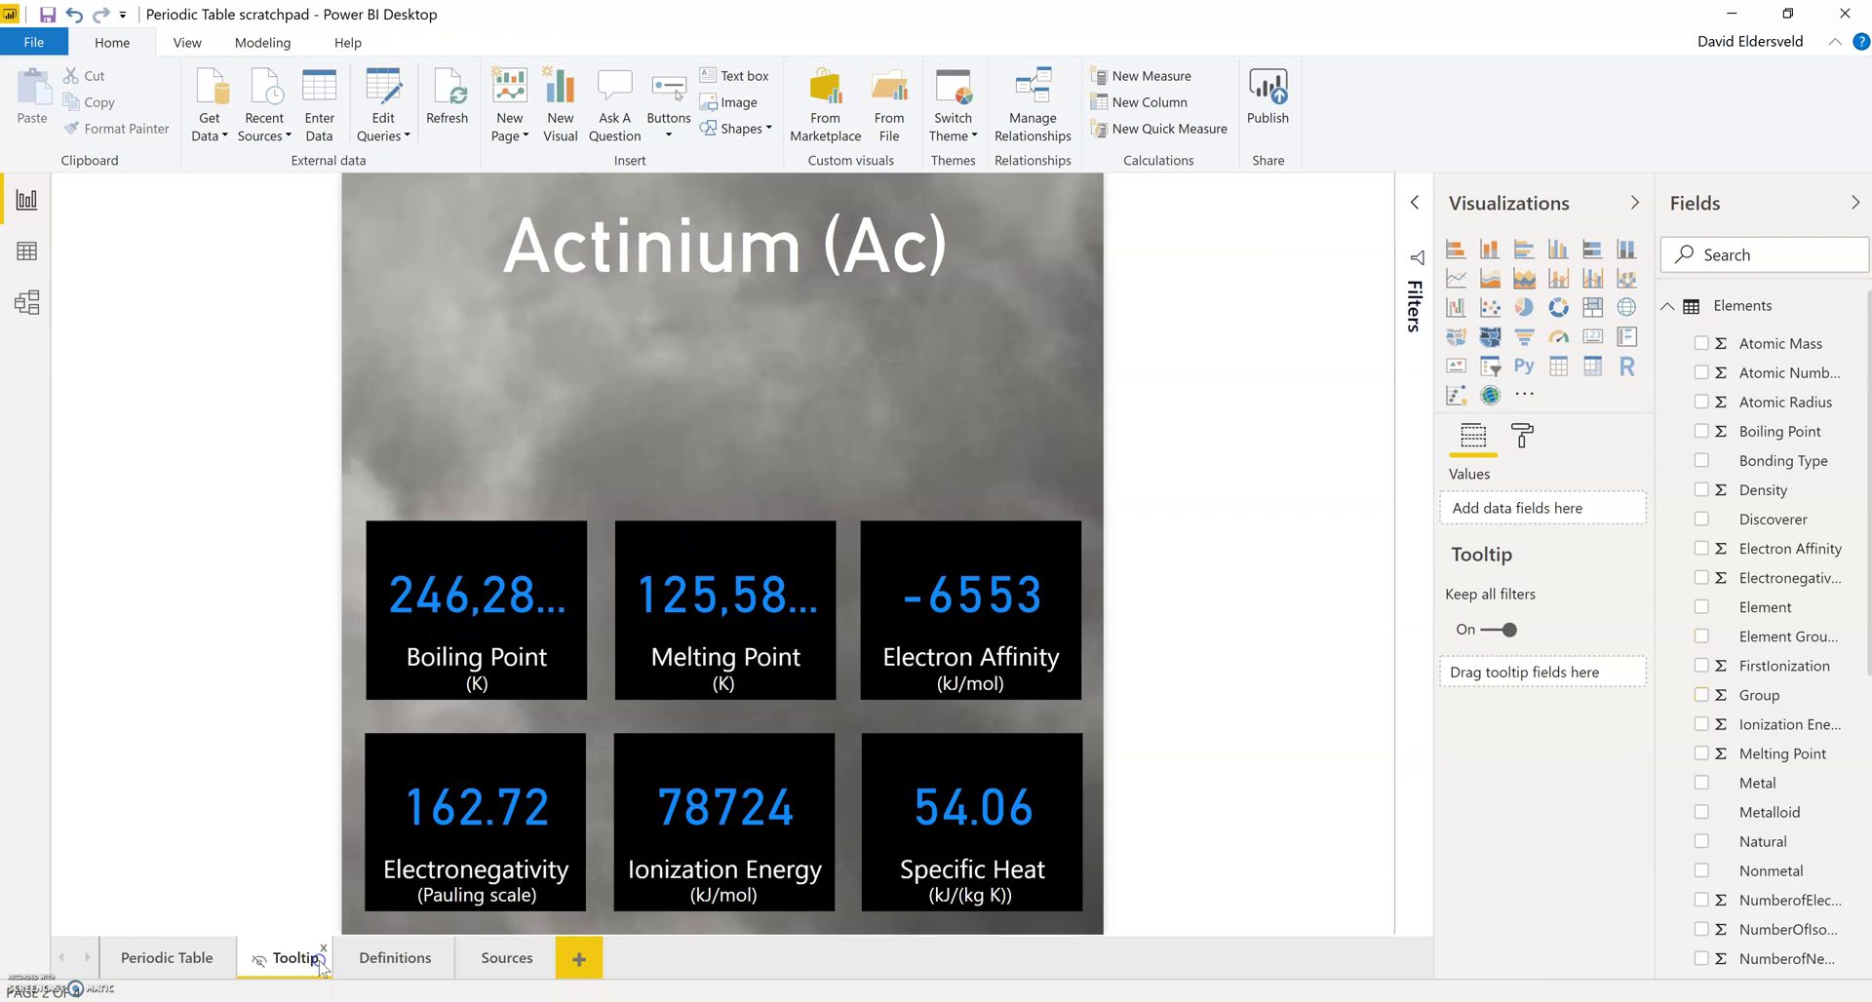
double_click(321, 964)
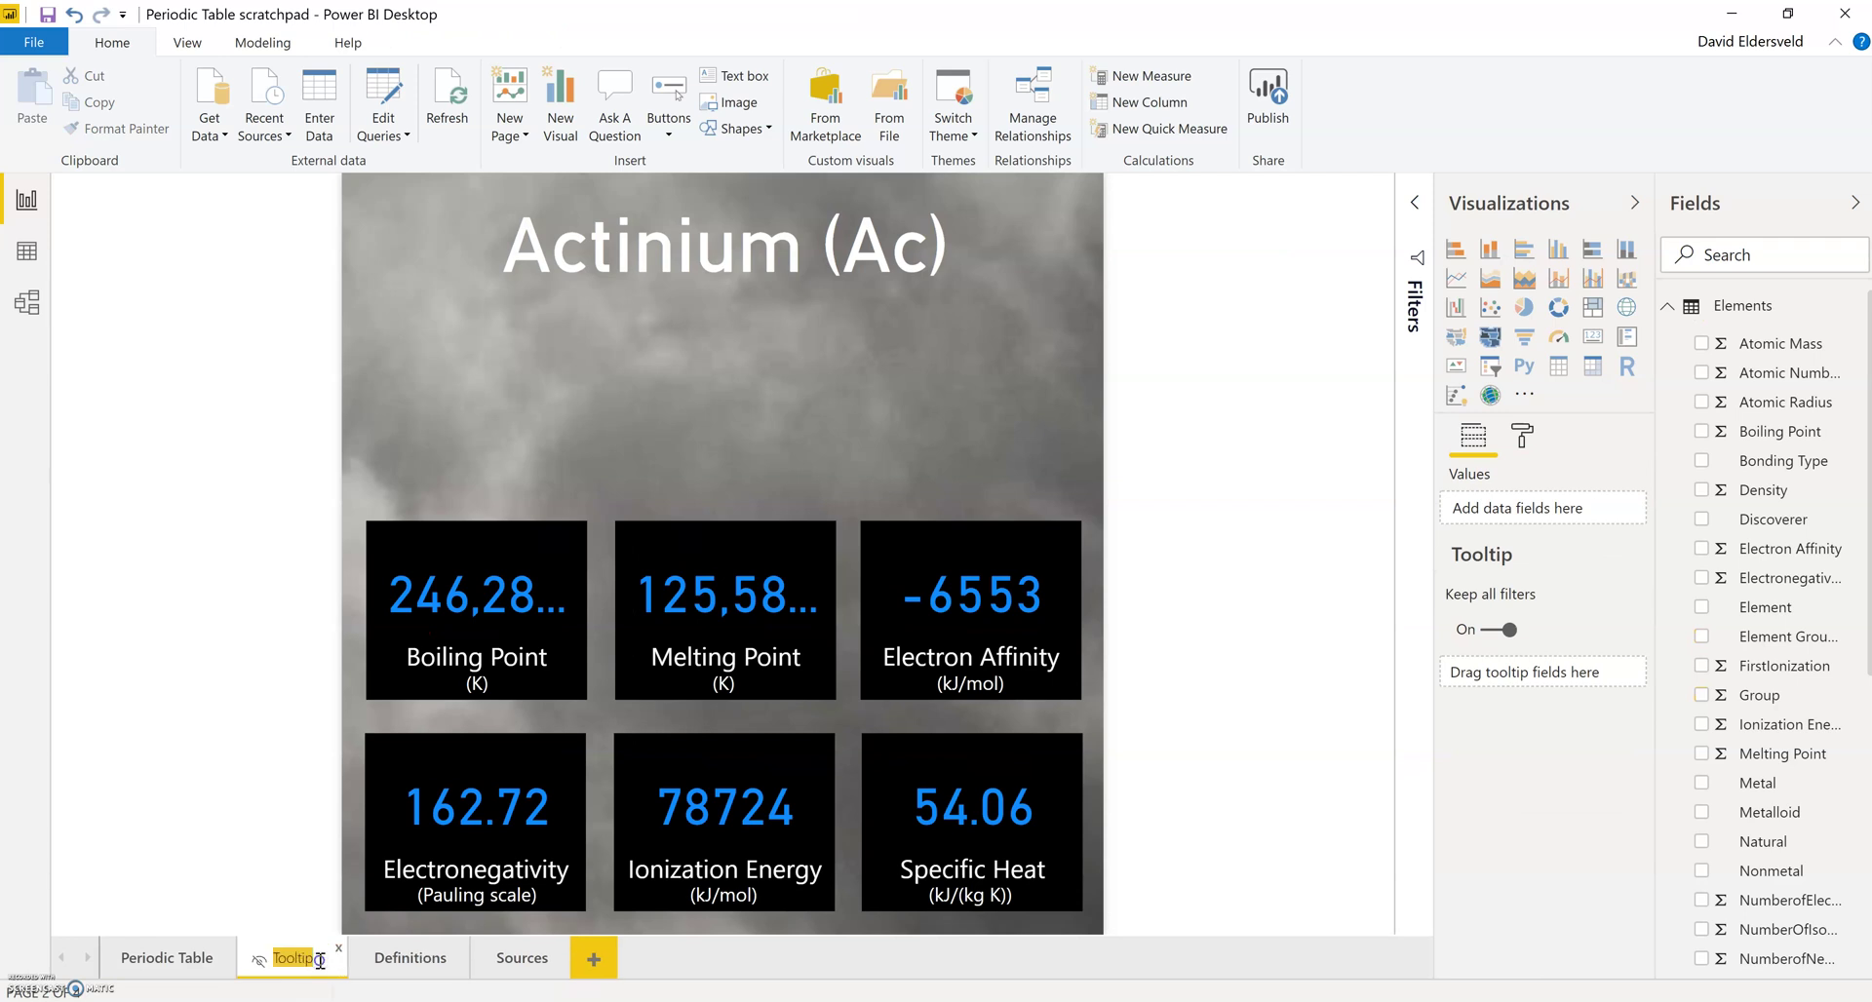
key(End)
text(2)
key(Return)
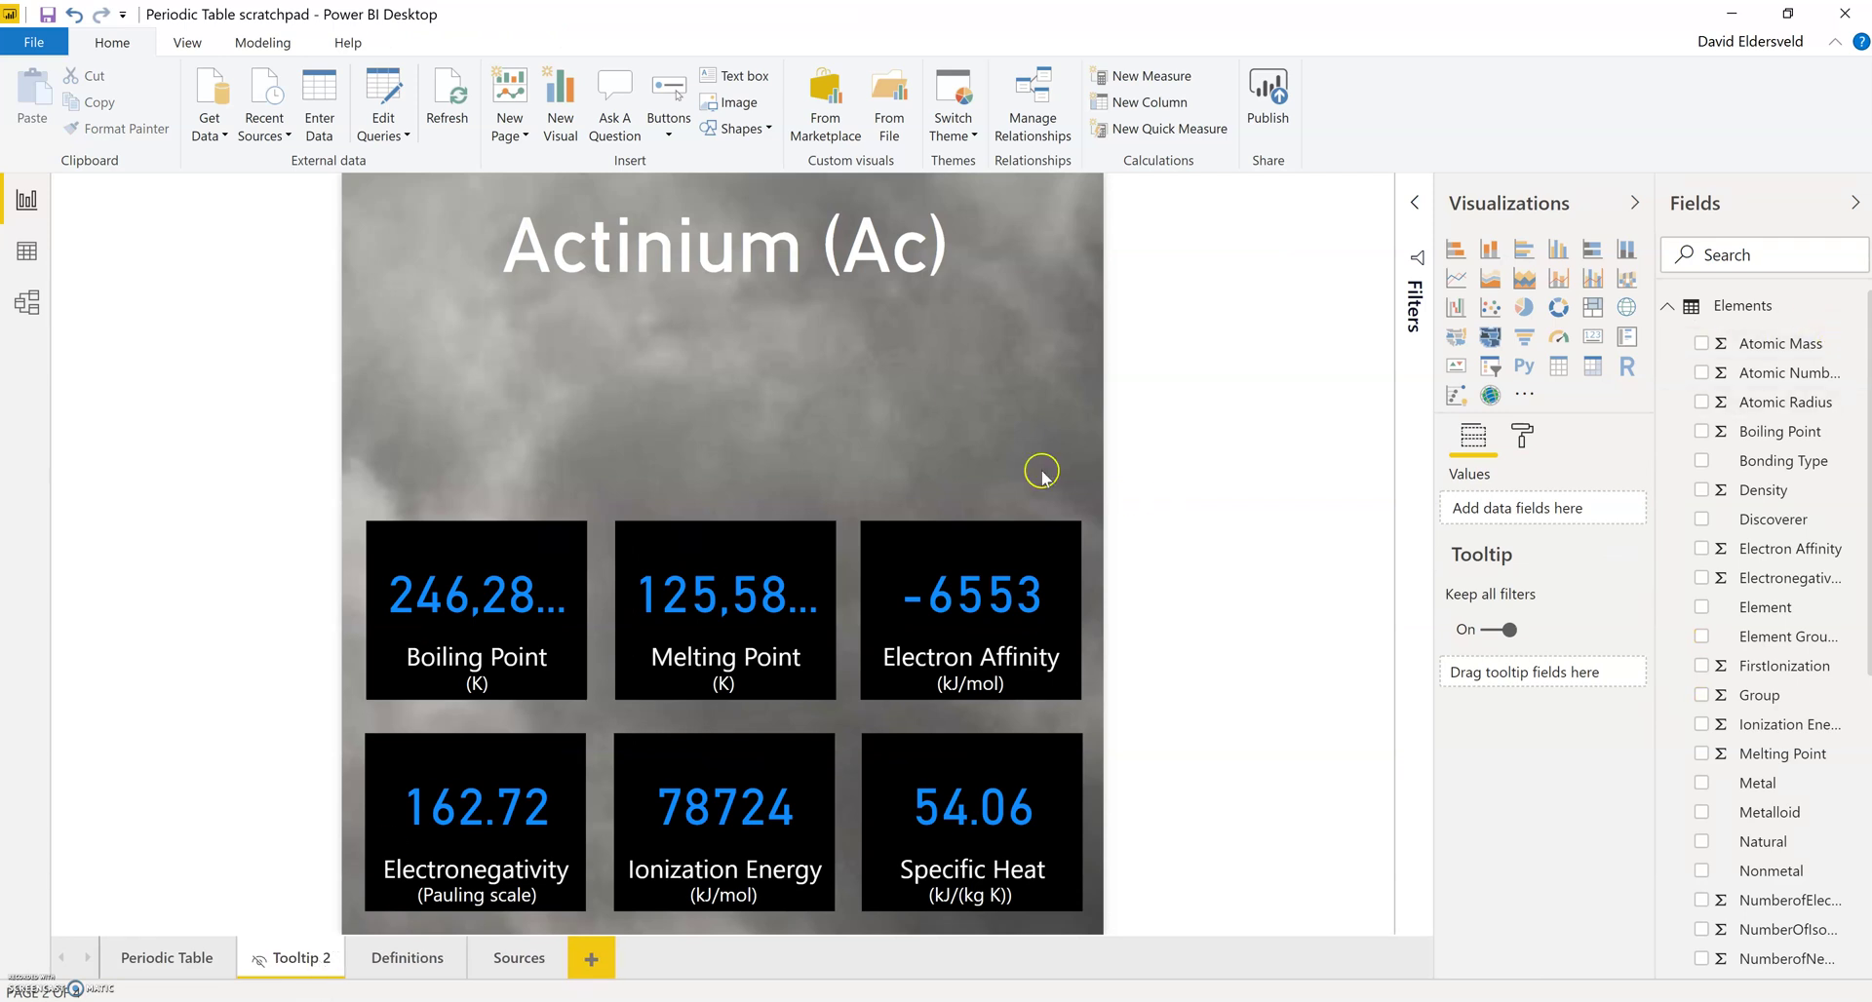
Step: Confirm the scatter chart's Tooltip page setting now shows Tooltip 2
click(146, 961)
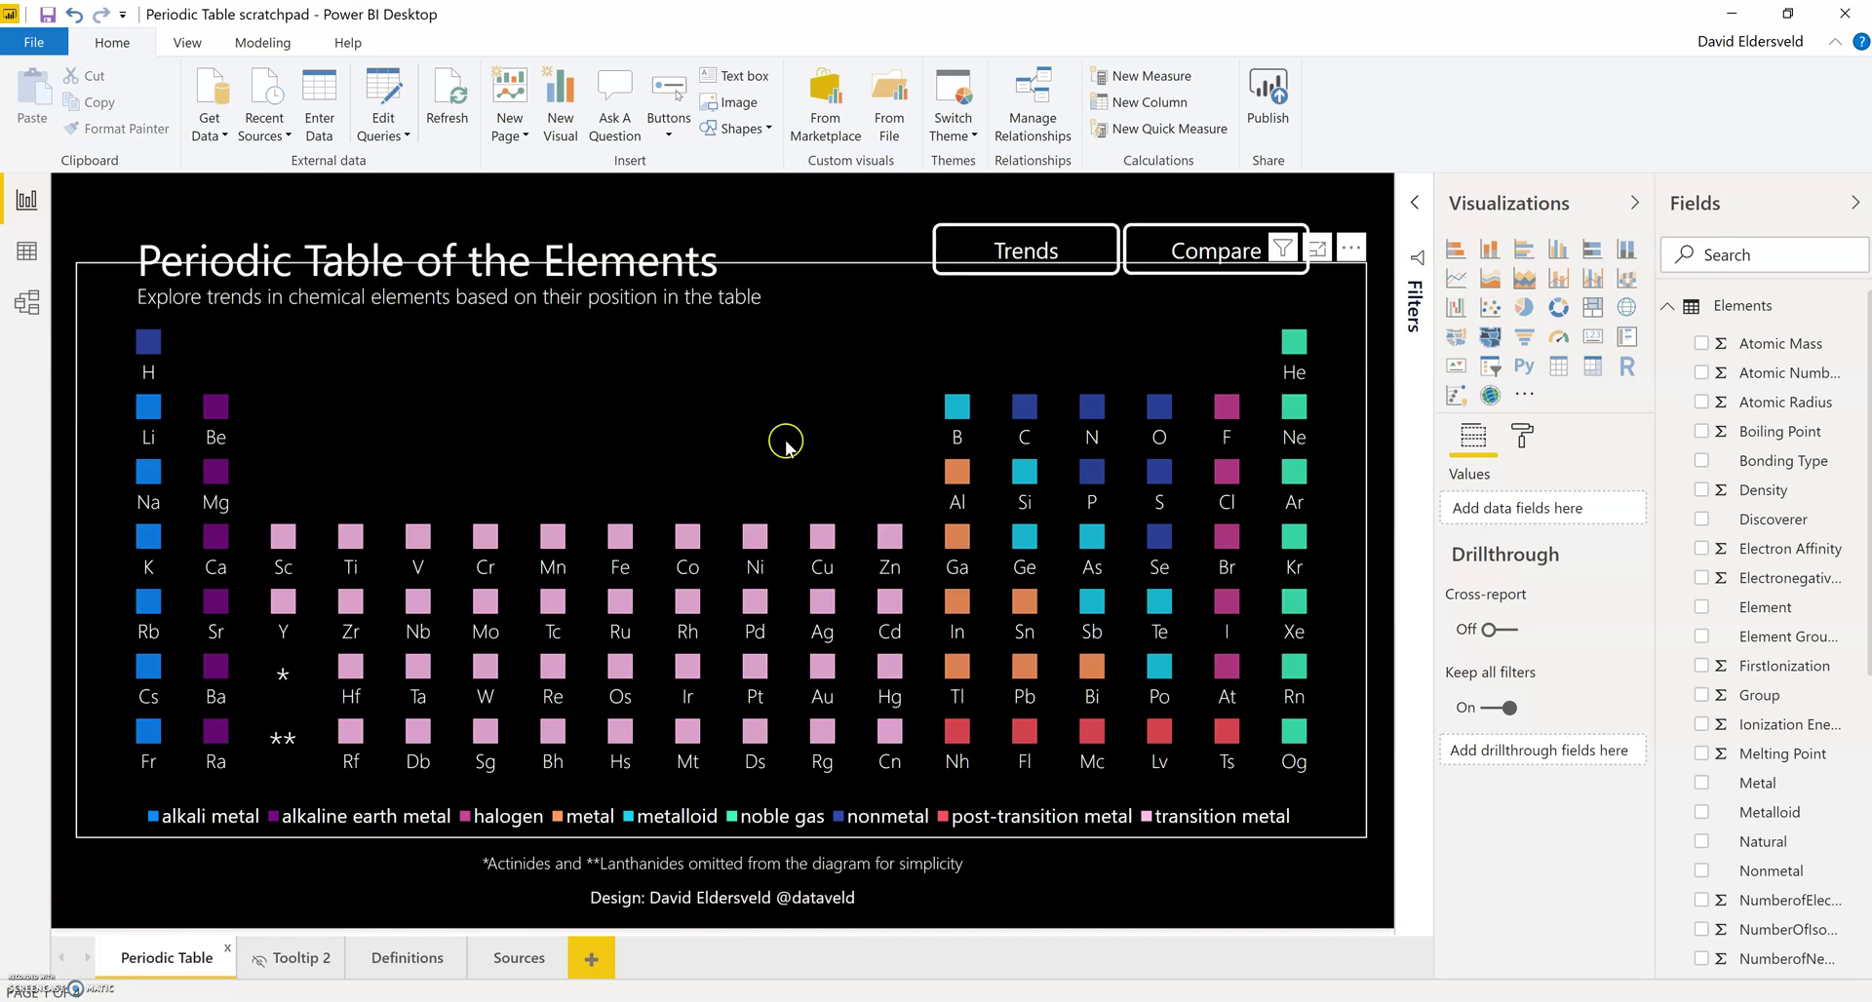
click(824, 351)
click(1522, 435)
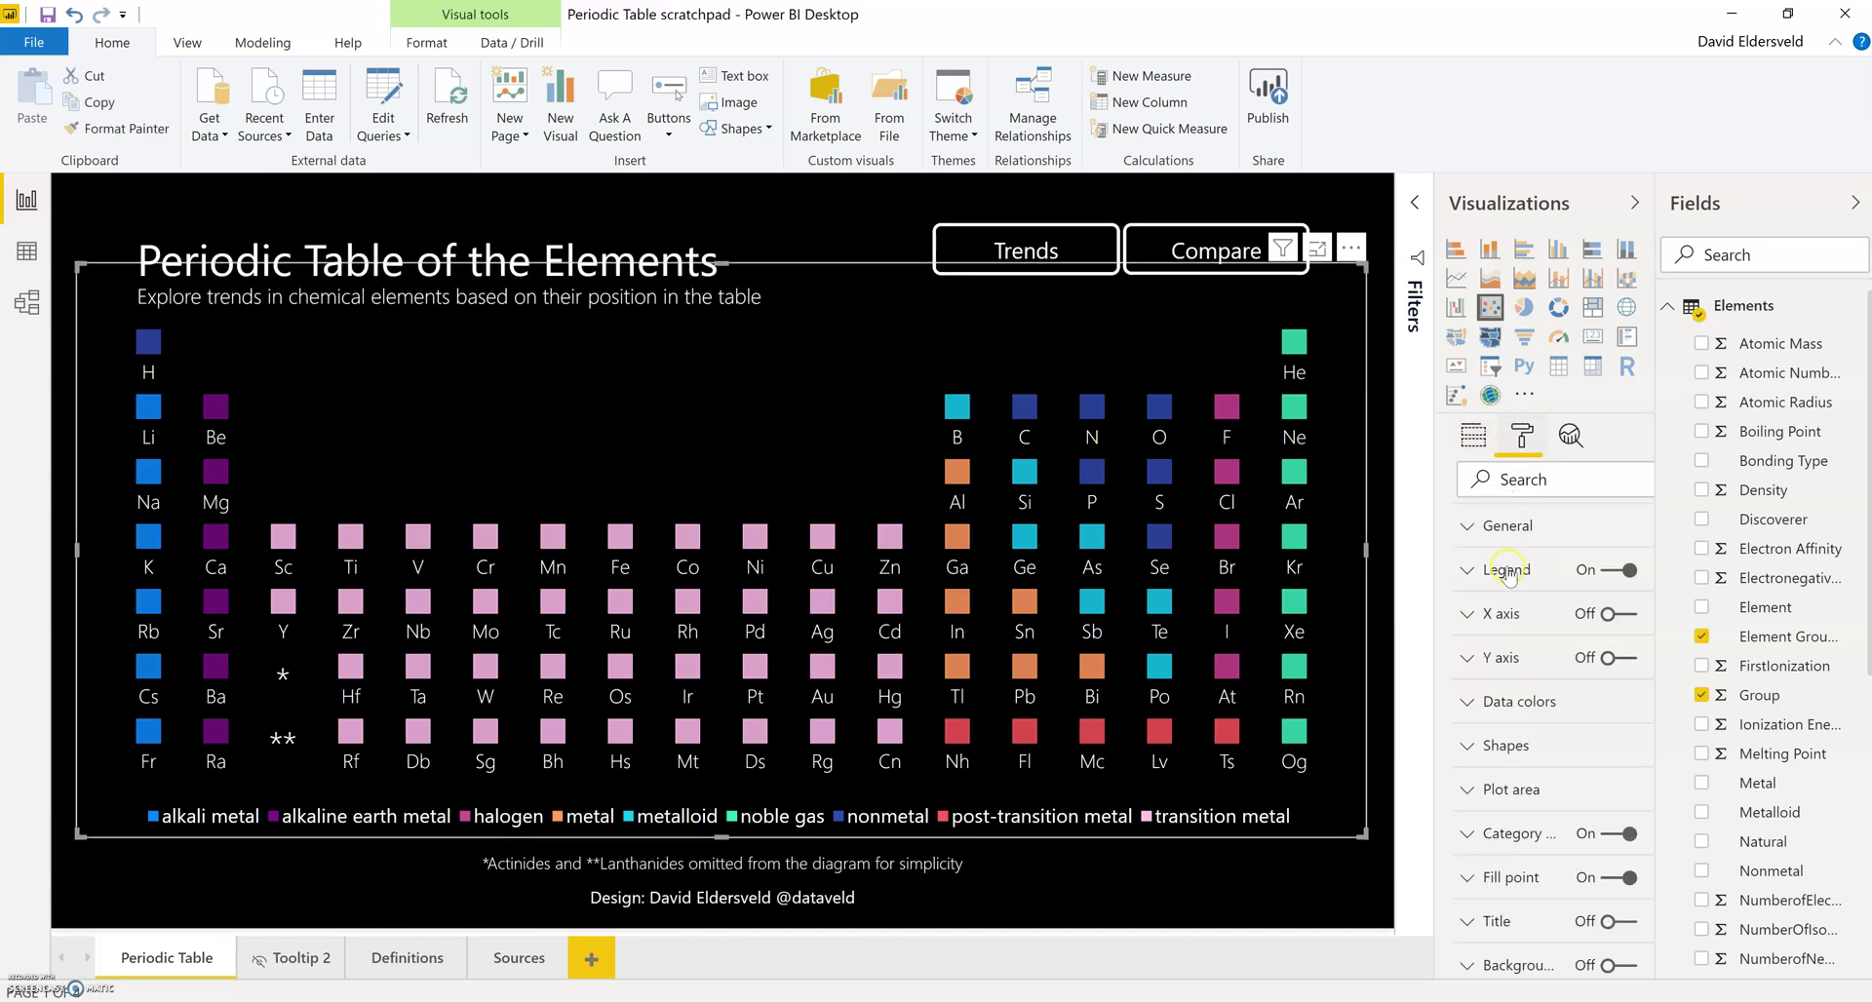
scroll(1507, 573, down, 2)
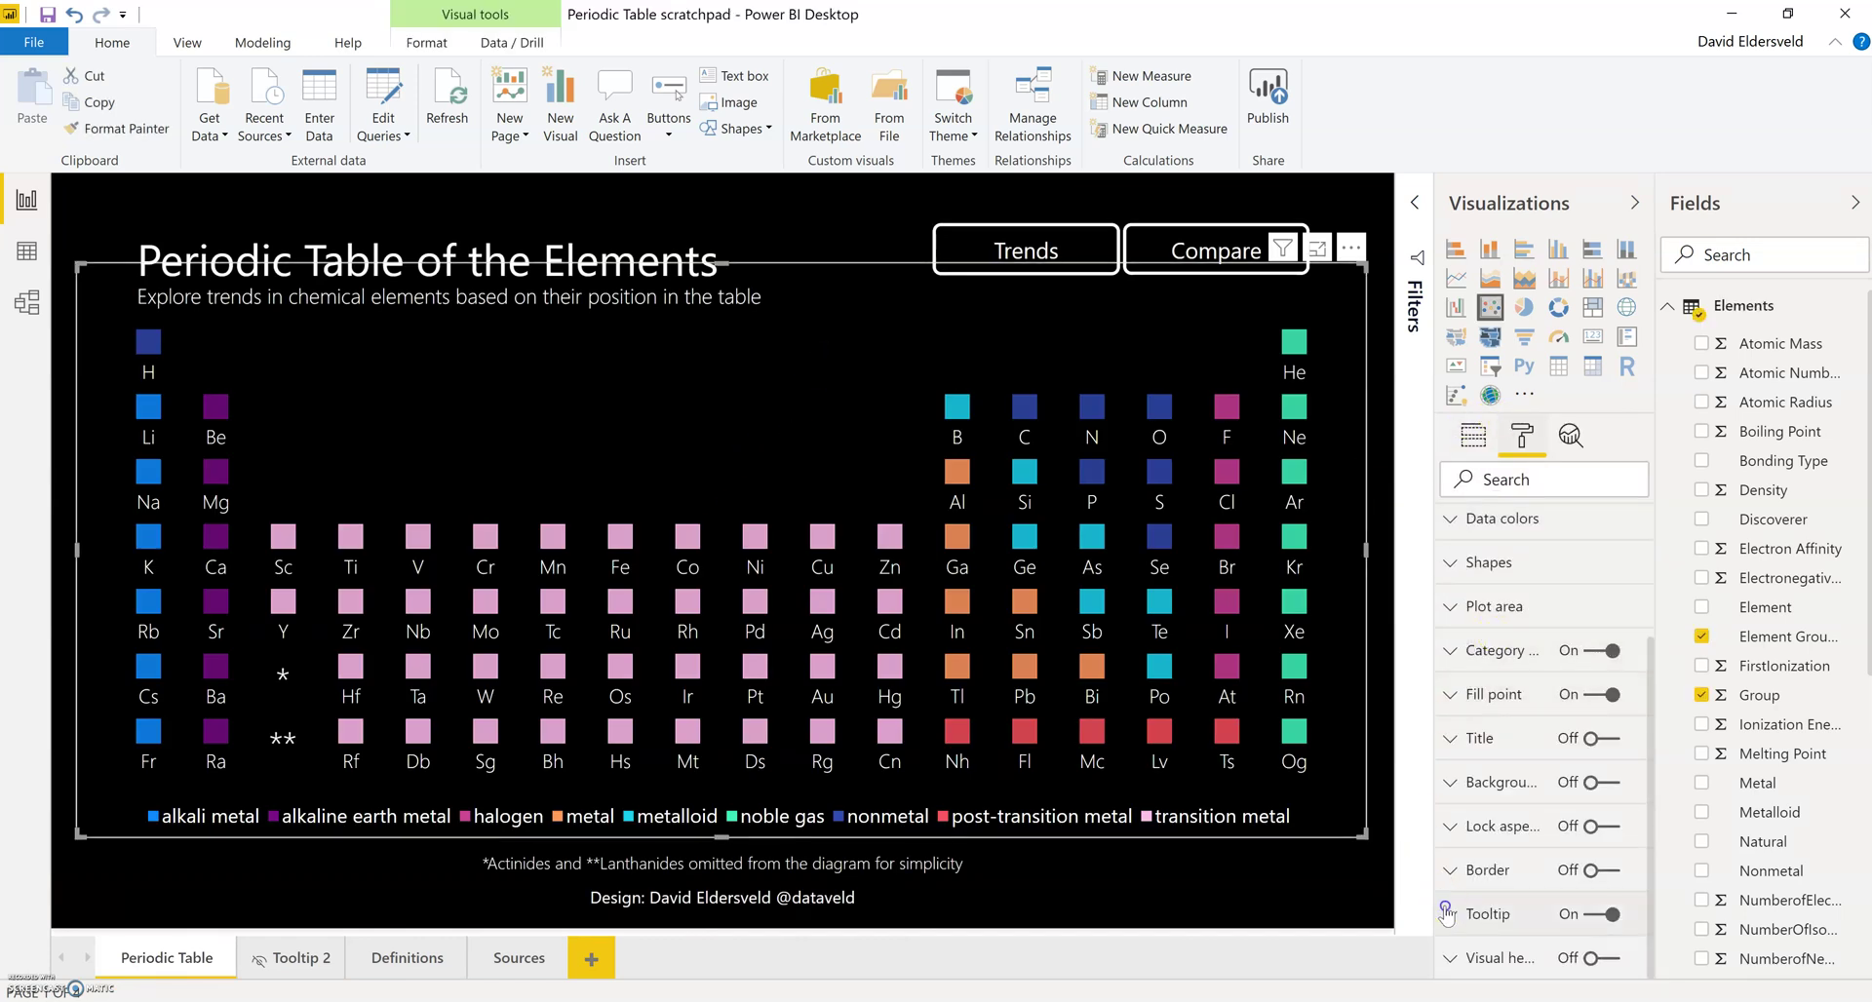
click(1487, 914)
scroll(1516, 839, down, 3)
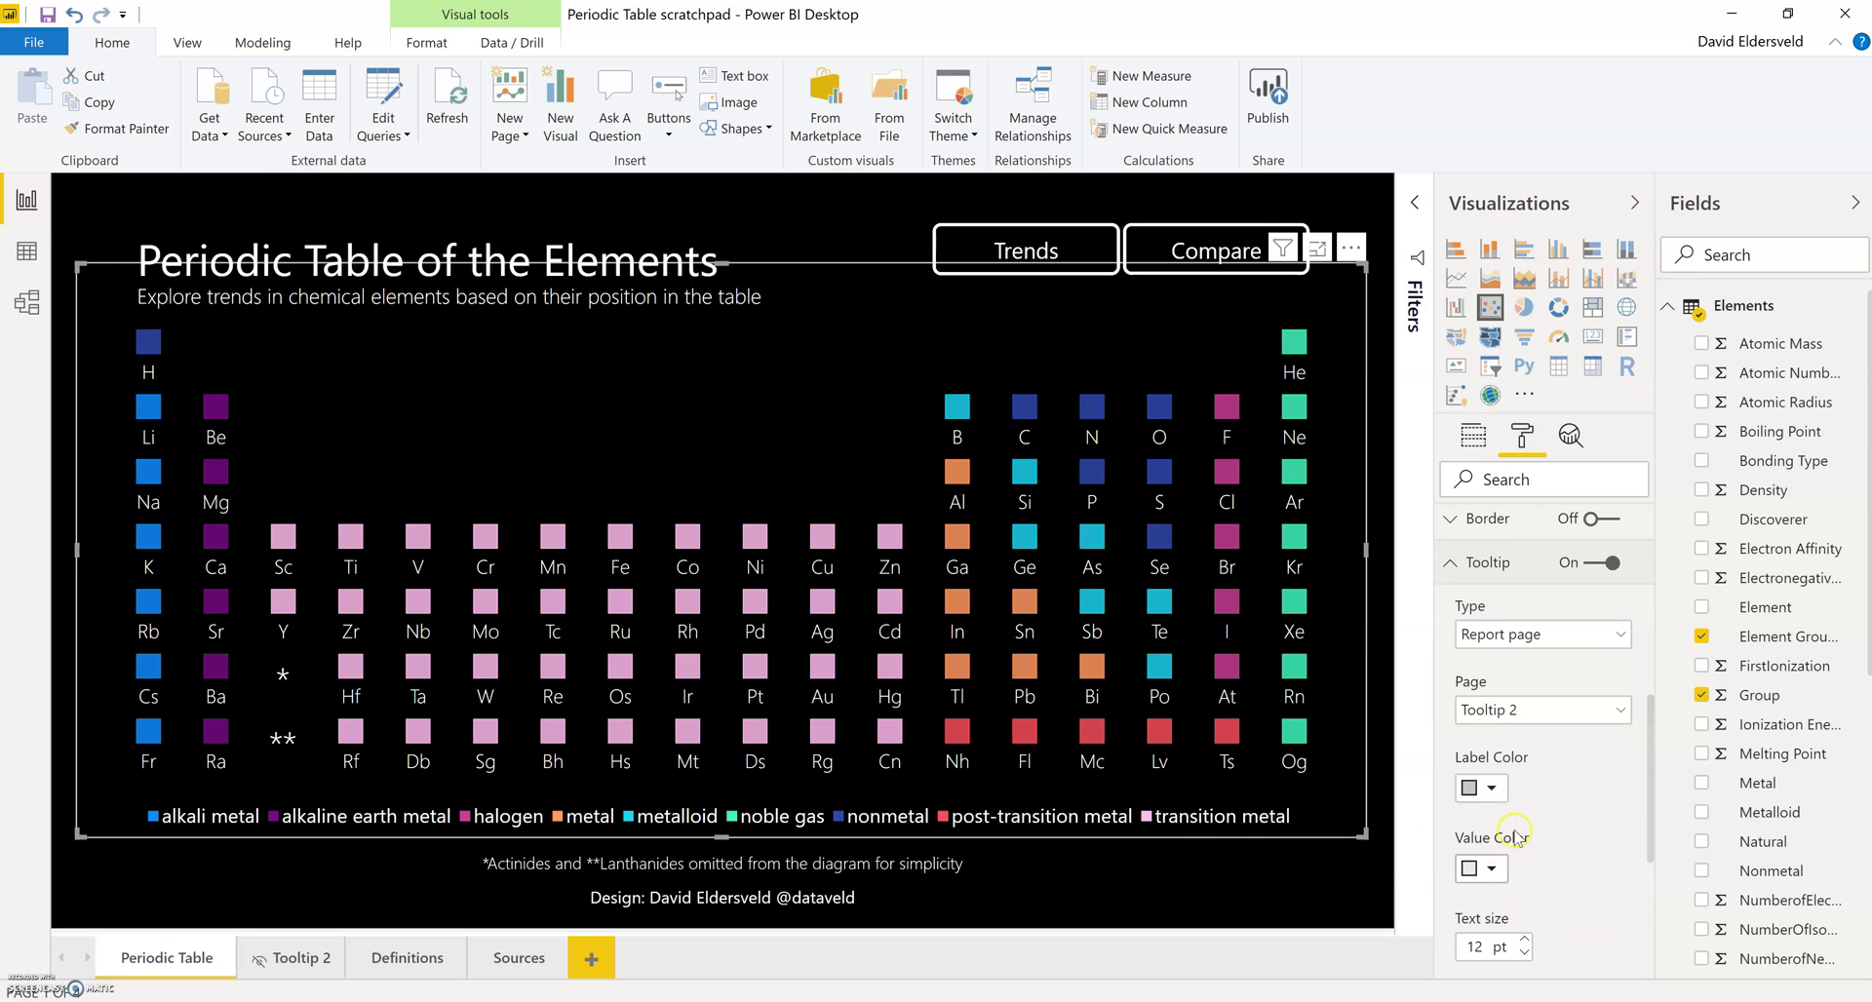
click(1524, 726)
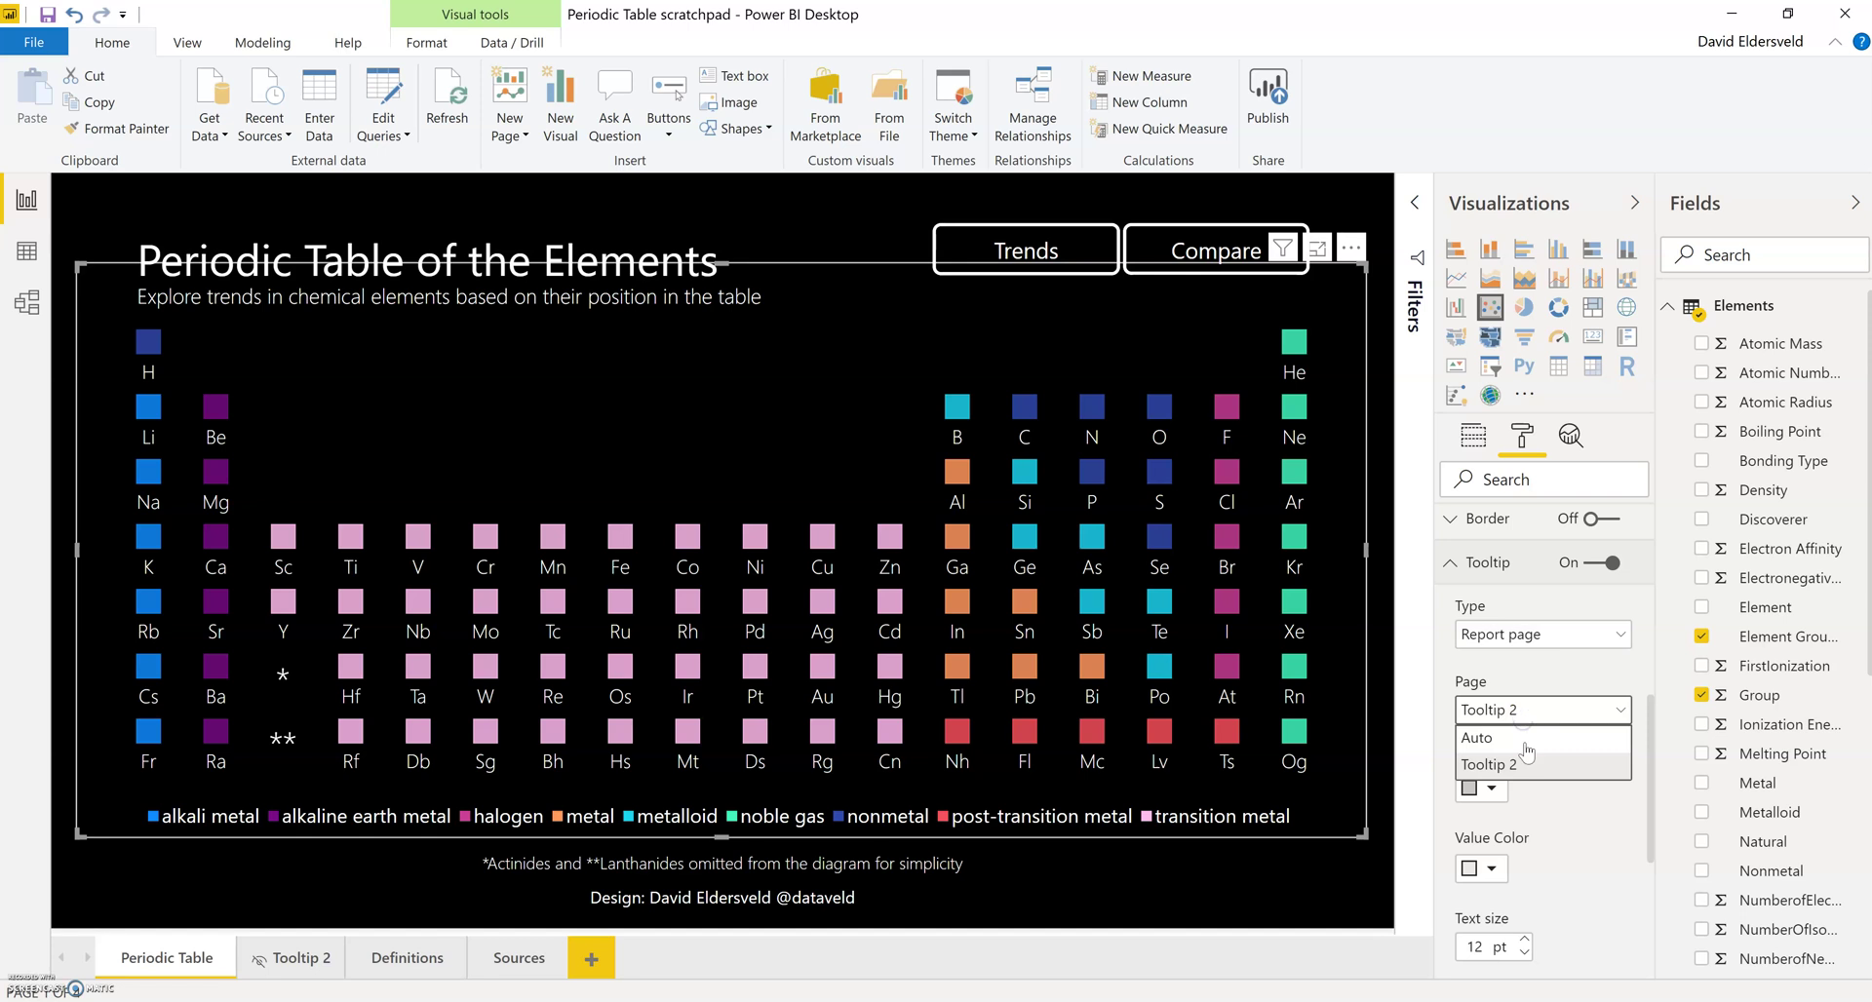
click(1539, 686)
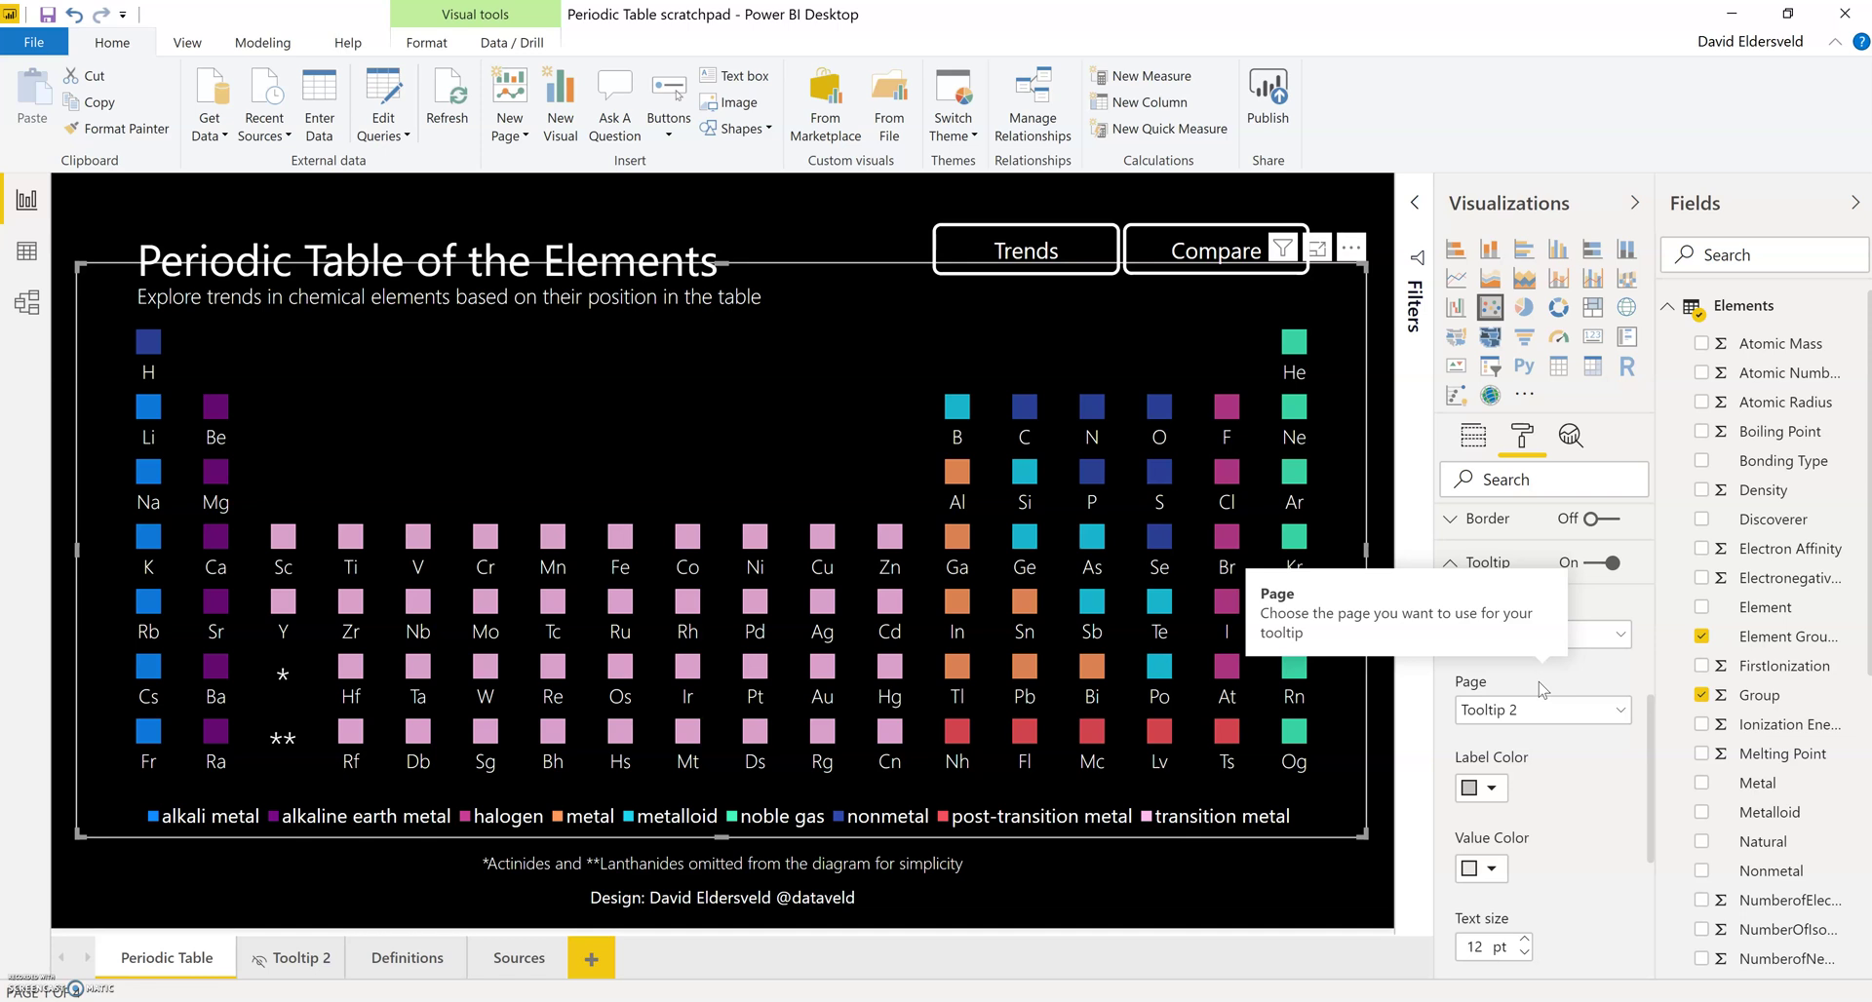
mouse_move(1297, 671)
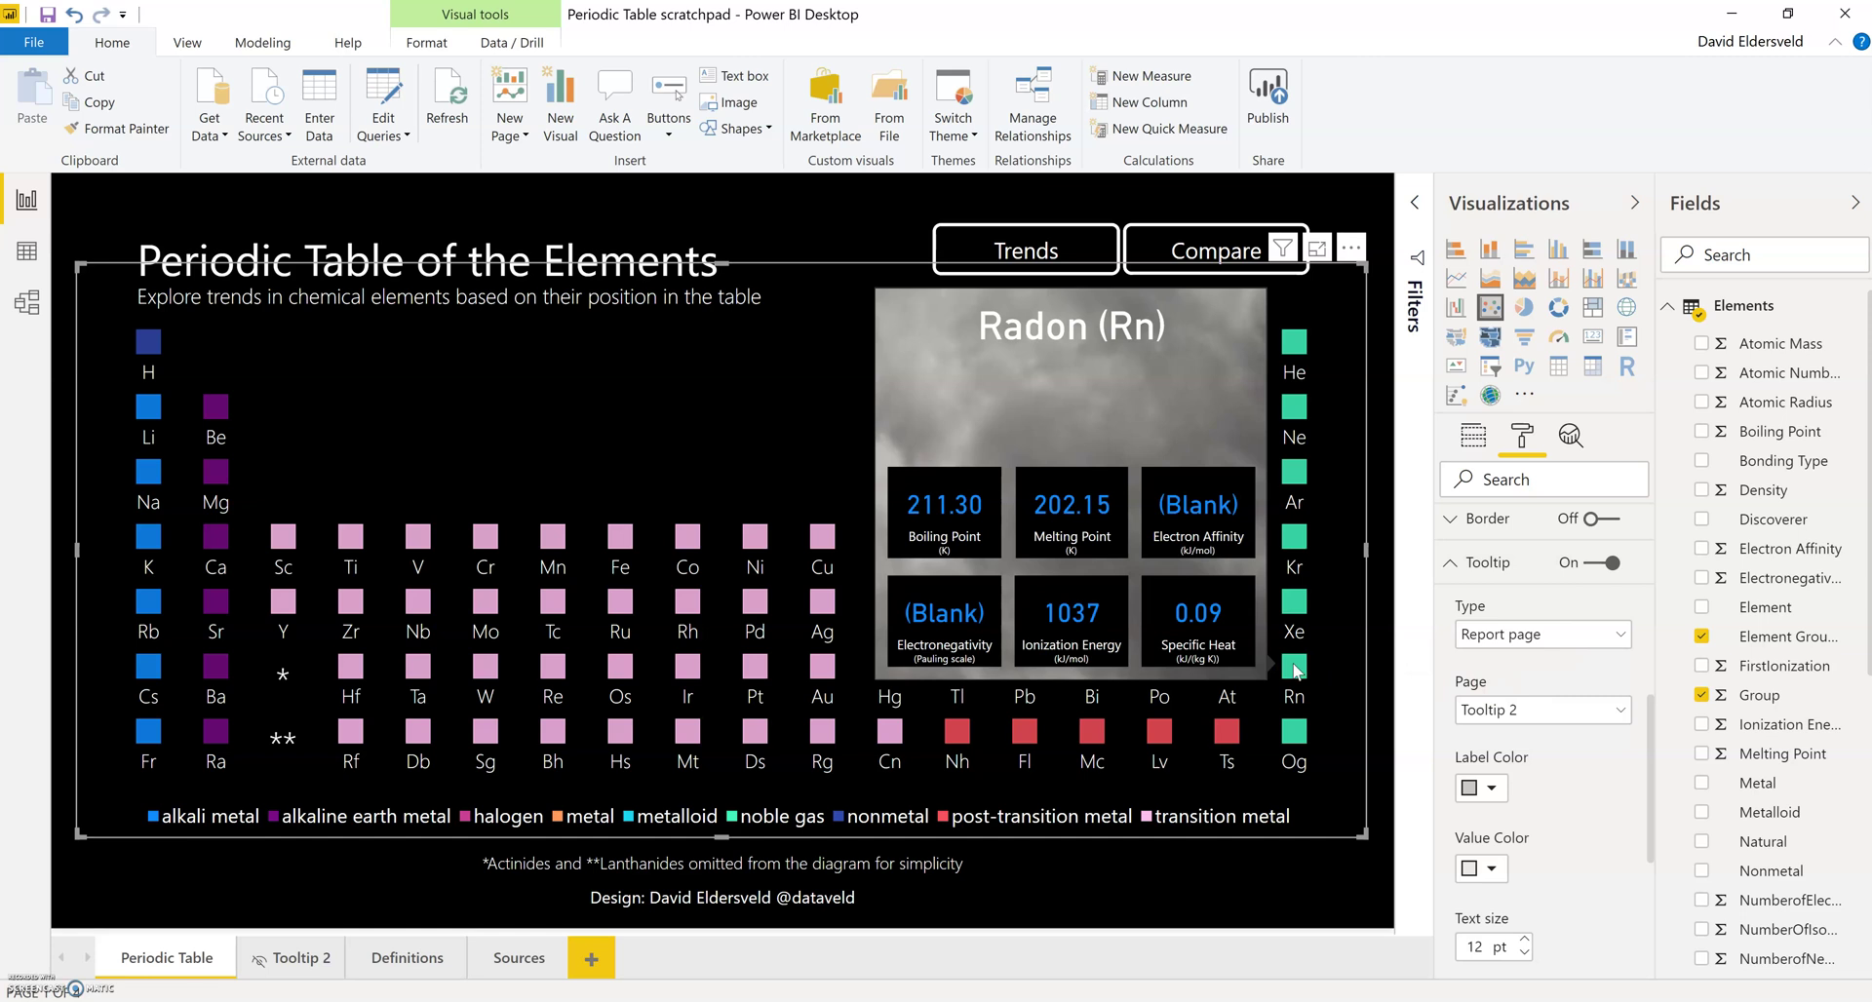
click(1167, 697)
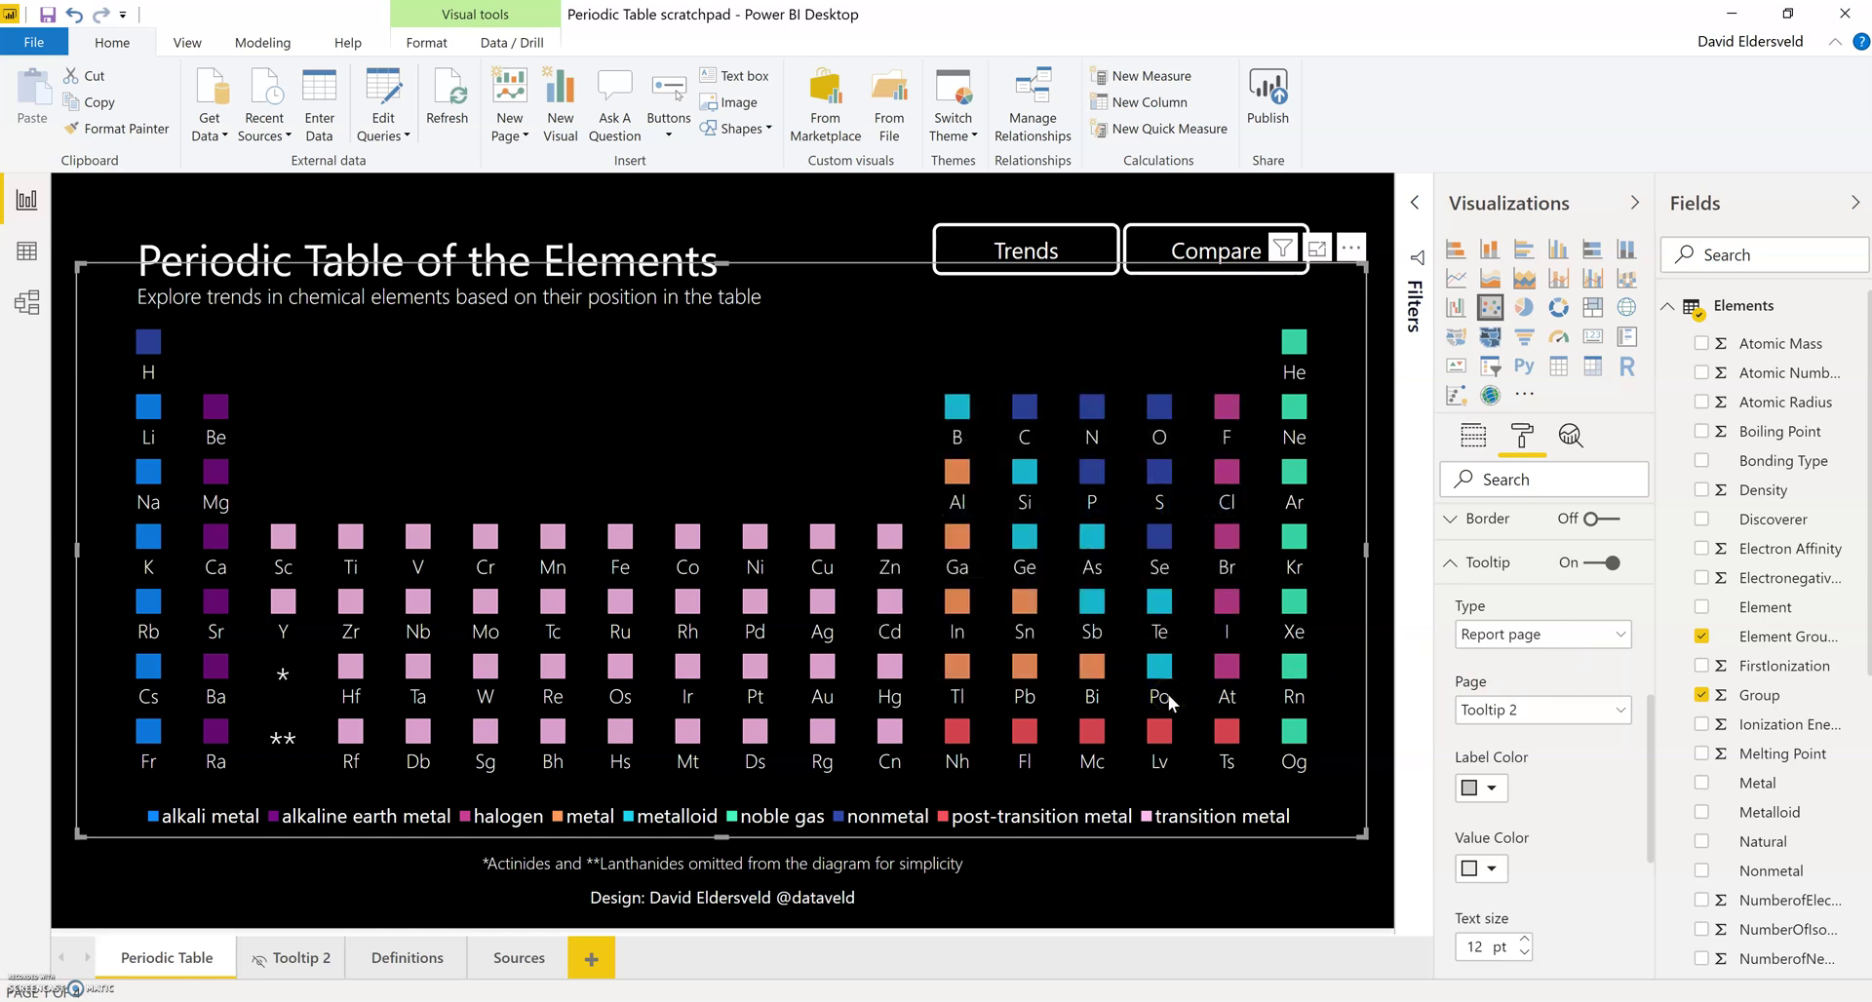